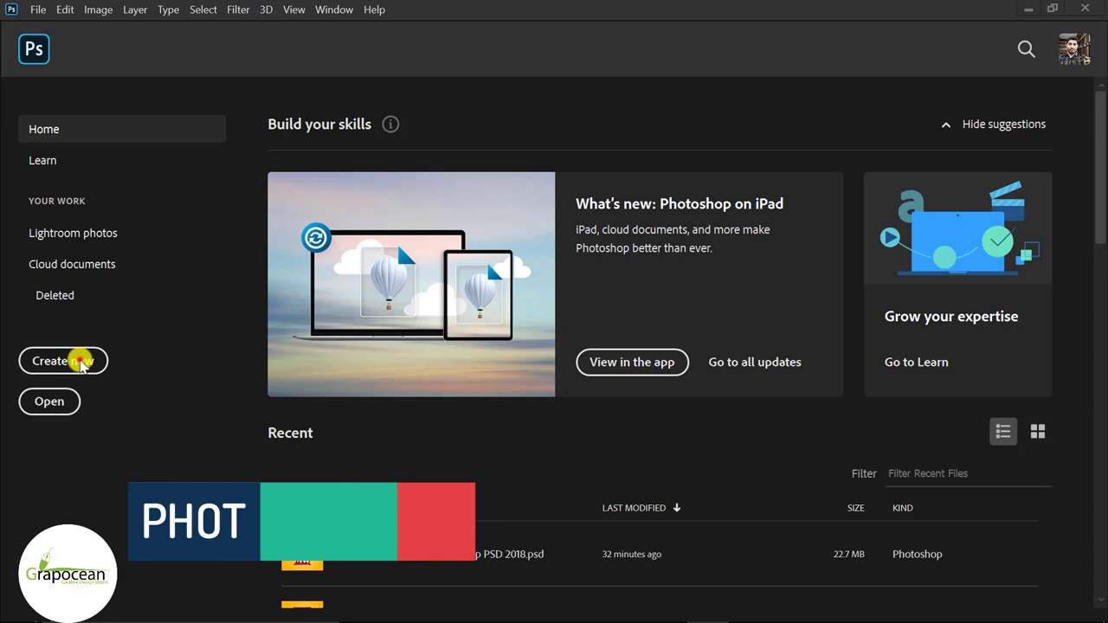
Step: Create a new 1364 × 1723 px, 300 ppi document named 'Product Packaging Design'
{"action": "left_click", "coordinate": [78, 360]}
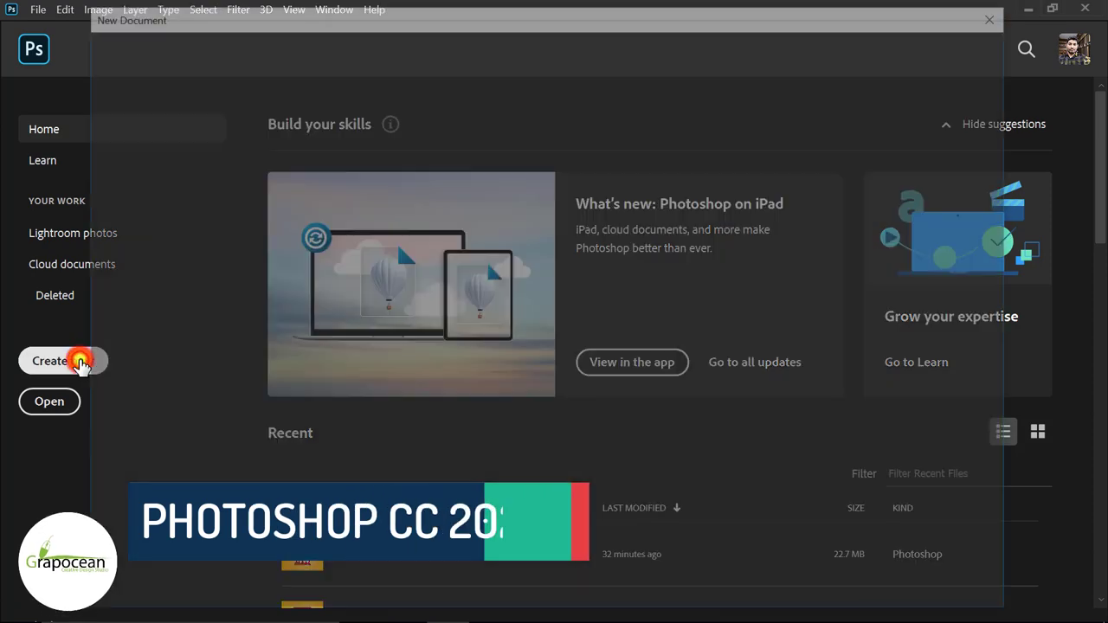
{"action": "left_click", "coordinate": [814, 116]}
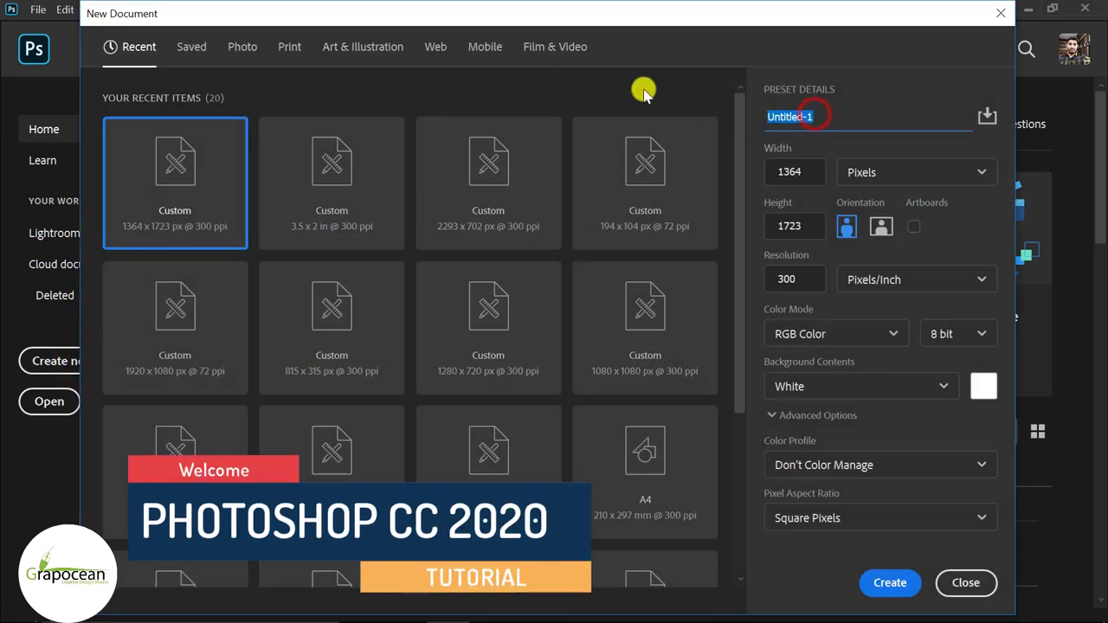
{"action": "type", "text": "Product P"}
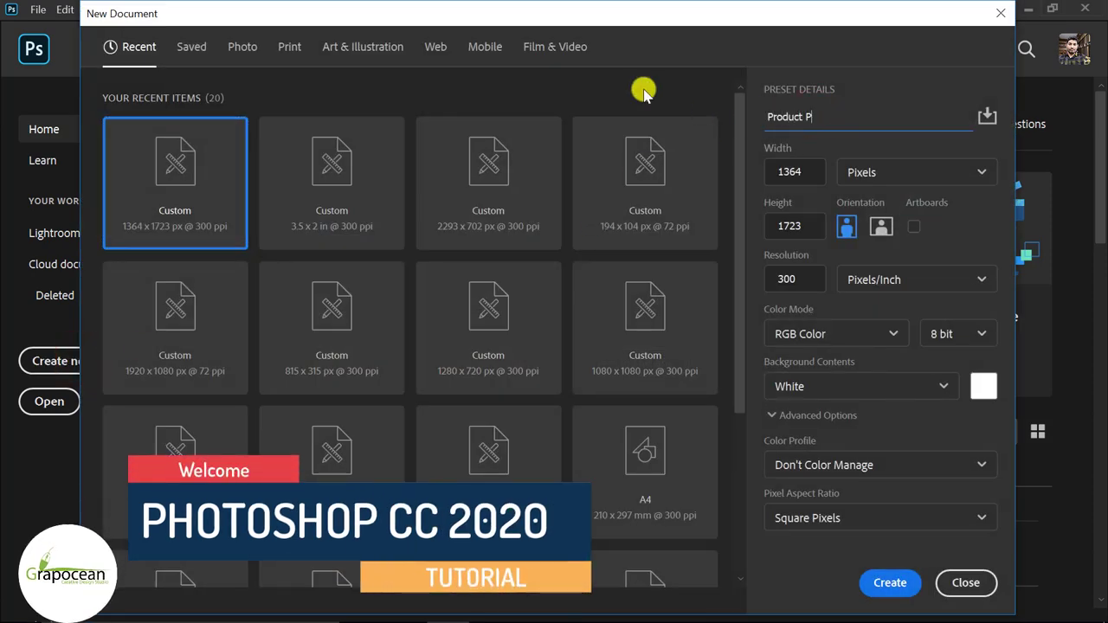
{"action": "type", "text": "ackaging Design"}
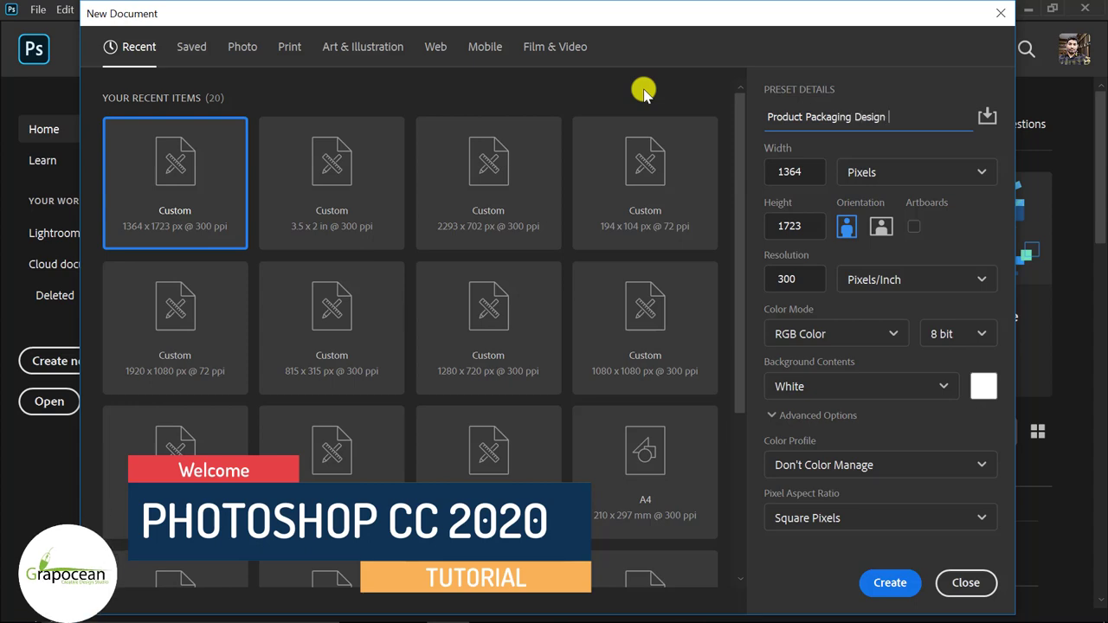
{"action": "double_click", "coordinate": [793, 170]}
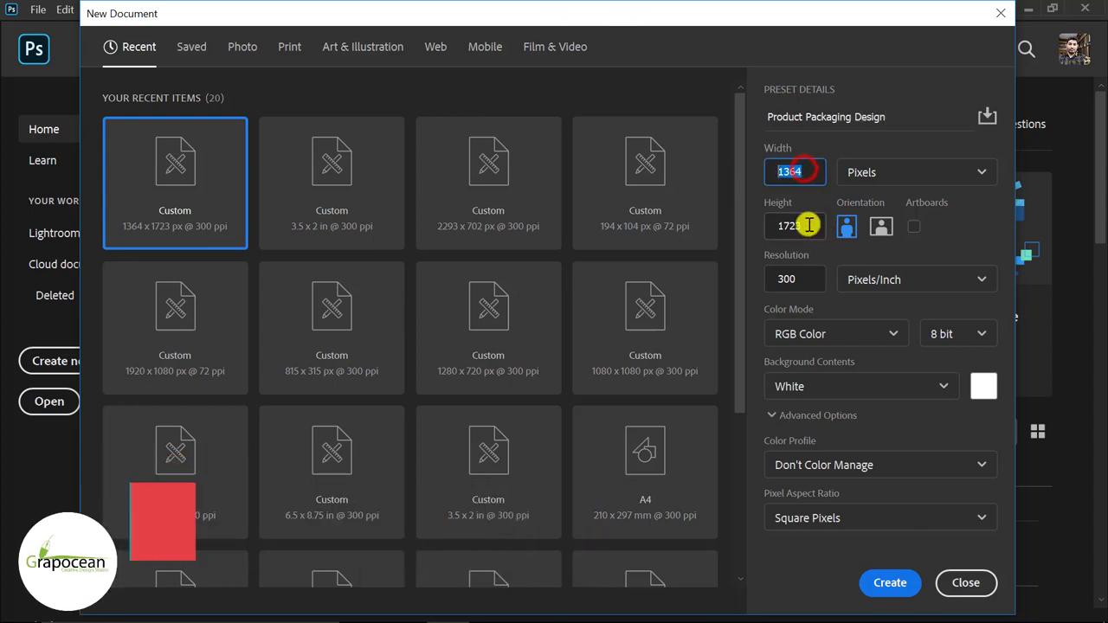
{"action": "left_click", "coordinate": [889, 582]}
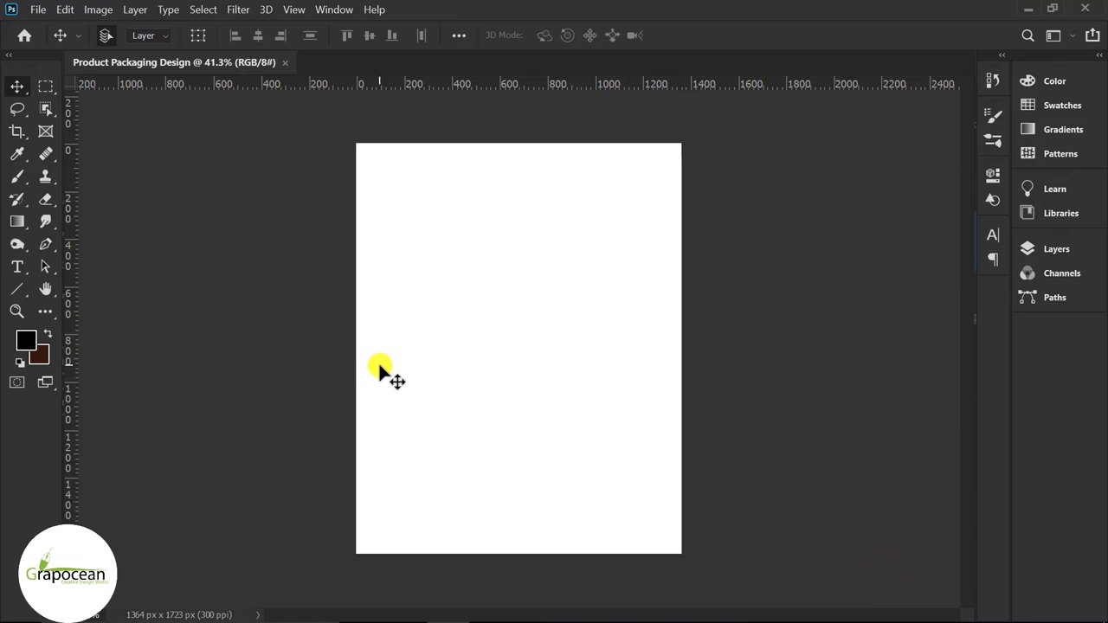
Step: Draw a wavy S-edged Pen shape covering the right side of the canvas
{"action": "scroll", "coordinate": [490, 350], "scroll_direction": "up", "scroll_amount": 1}
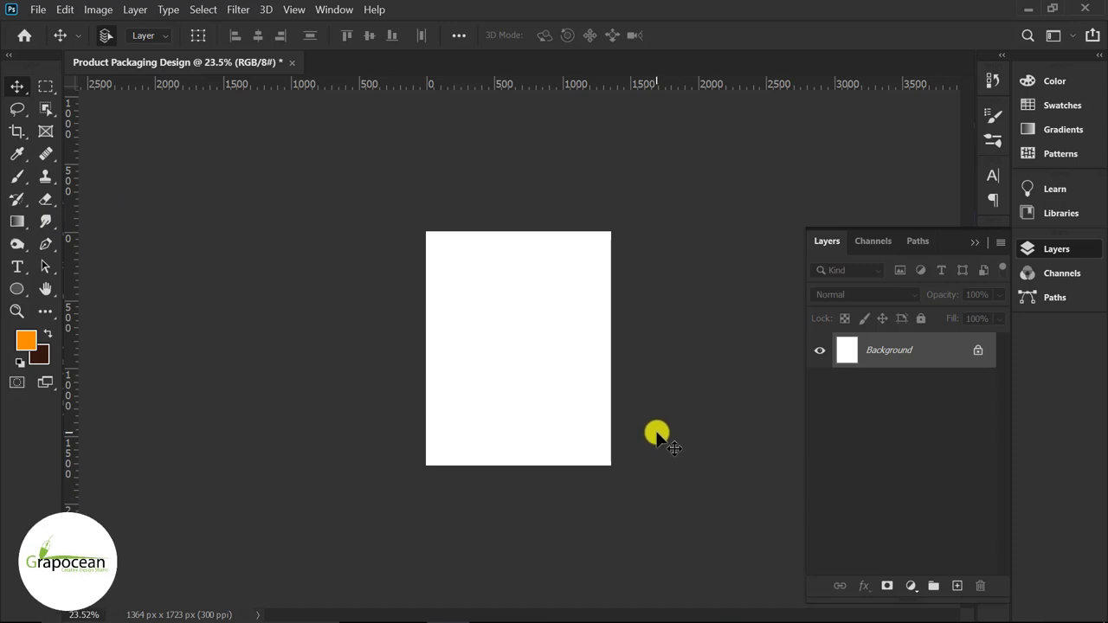
{"action": "left_click", "coordinate": [44, 248]}
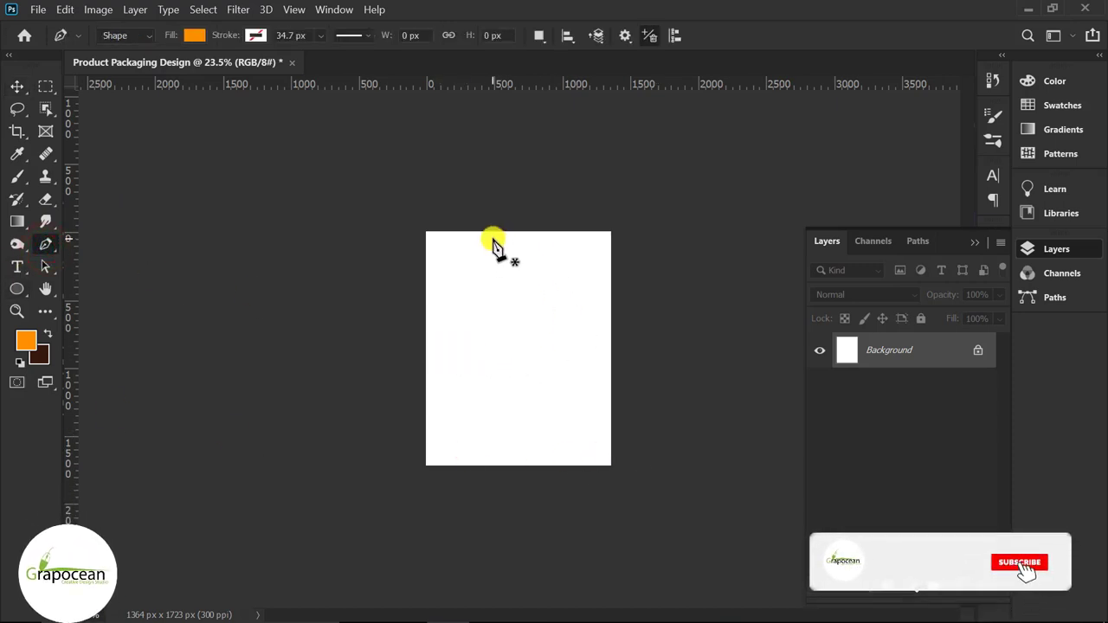
{"action": "left_click", "coordinate": [452, 230]}
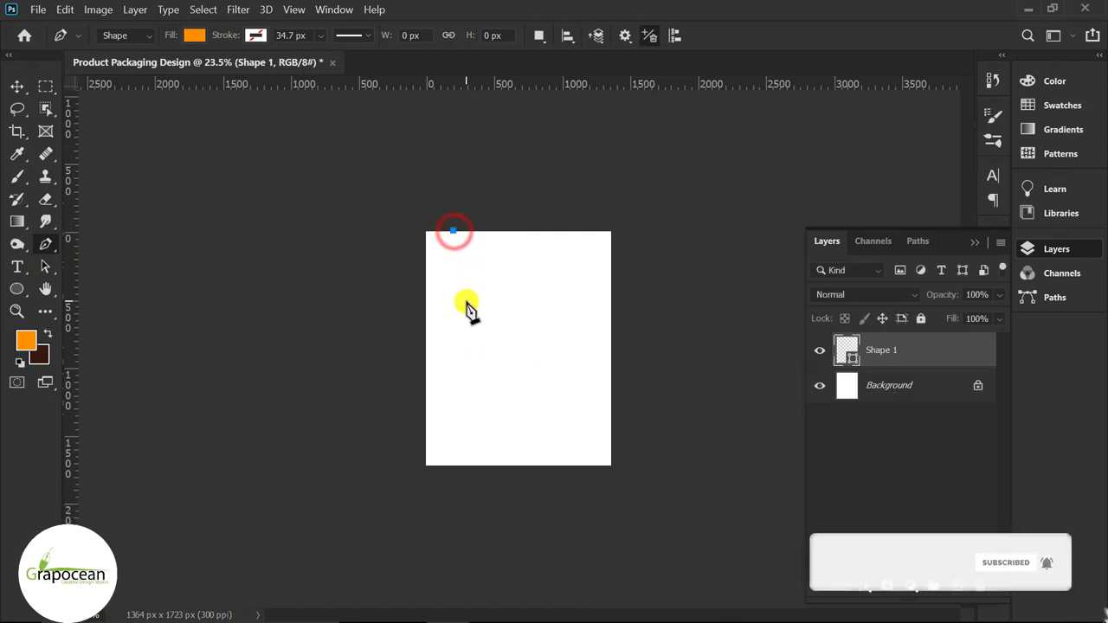
{"action": "mouse_move", "coordinate": [464, 279]}
{"action": "left_mouse_down"}
{"action": "mouse_move", "coordinate": [457, 313]}
{"action": "mouse_move", "coordinate": [549, 323]}
{"action": "left_mouse_up"}
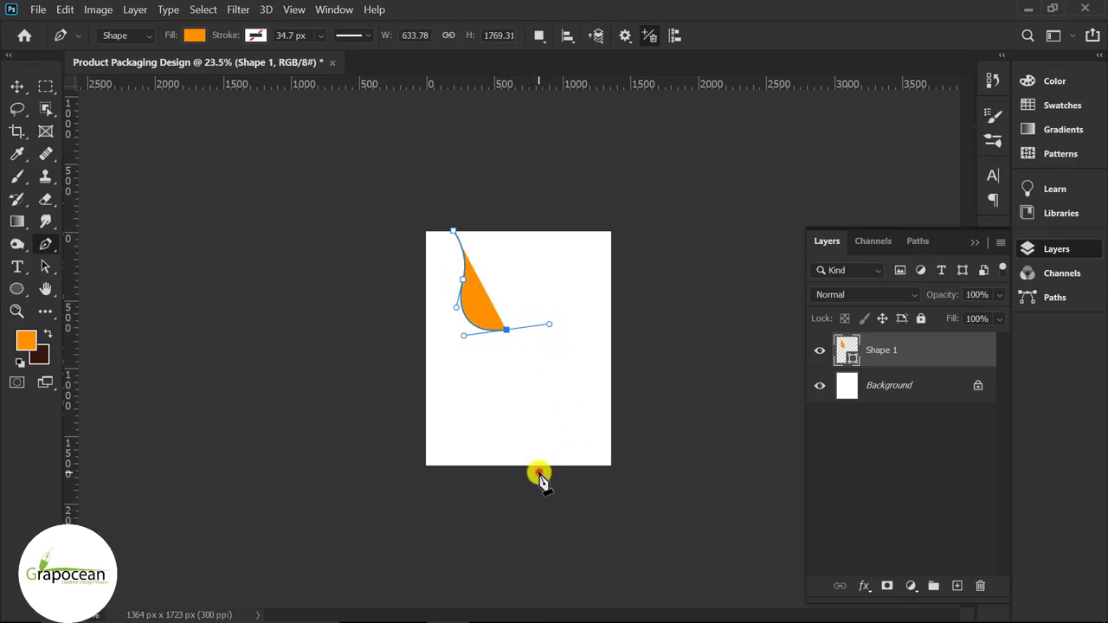
{"action": "mouse_move", "coordinate": [489, 515]}
{"action": "left_mouse_down"}
{"action": "mouse_move", "coordinate": [447, 525]}
{"action": "mouse_move", "coordinate": [452, 544]}
{"action": "left_mouse_up"}
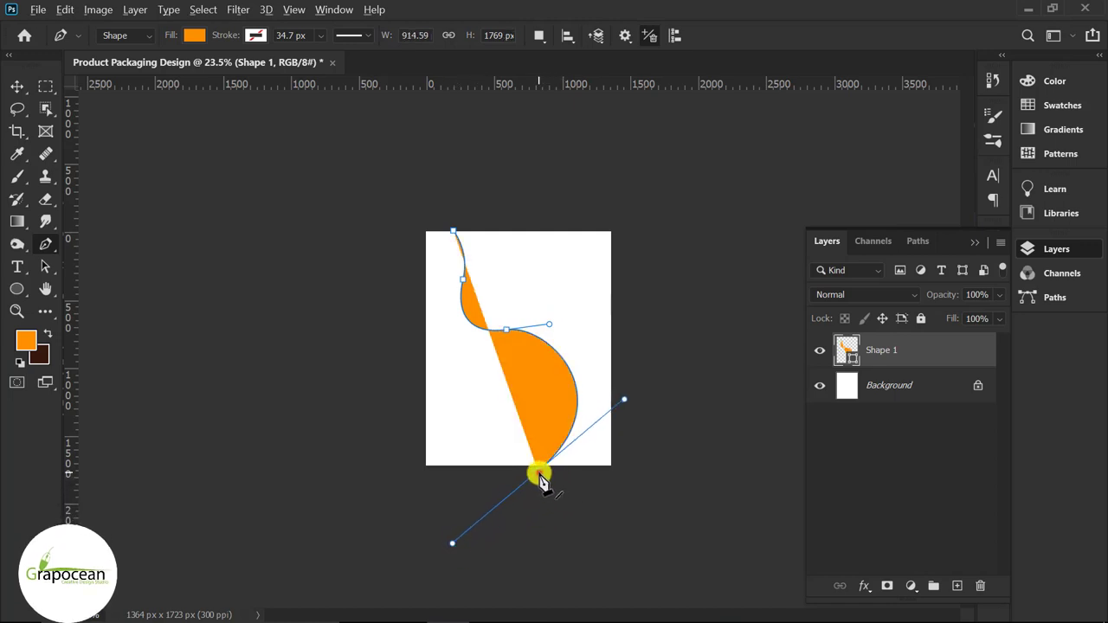
{"action": "left_click_drag", "start_coordinate": [538, 473], "coordinate": [633, 472], "text": "alt"}
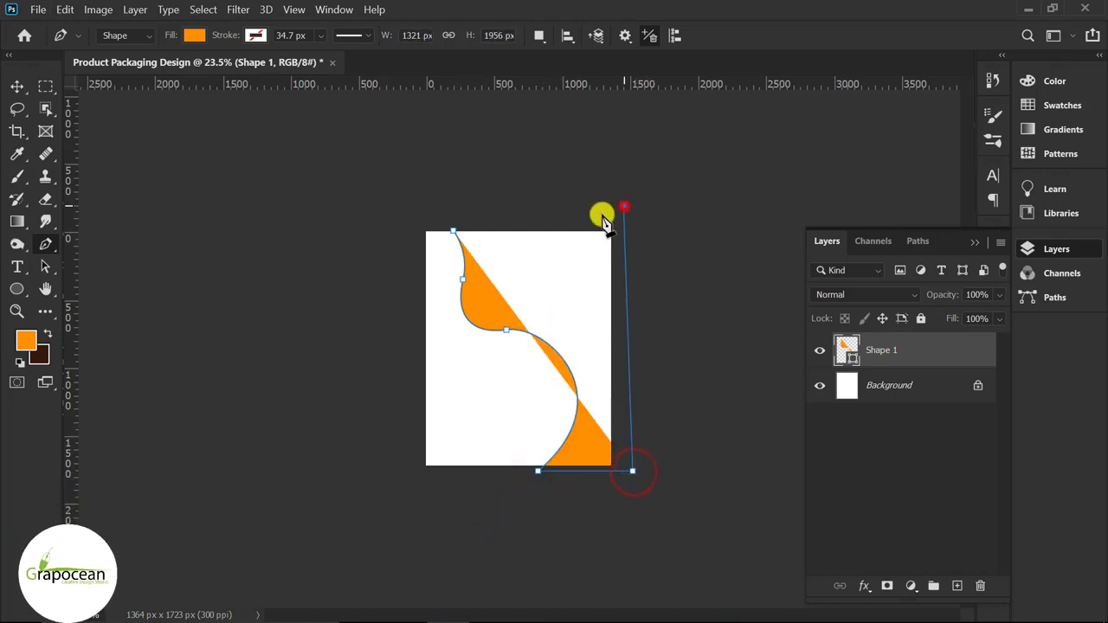
{"action": "left_click", "coordinate": [453, 232]}
{"action": "left_click", "coordinate": [30, 87]}
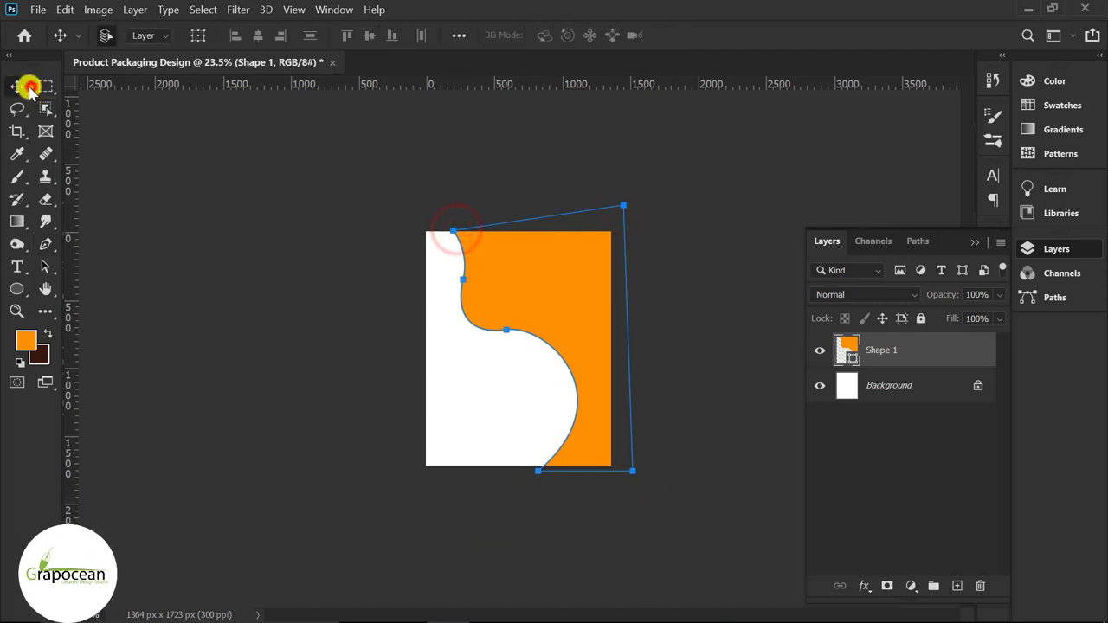
{"action": "left_click", "coordinate": [234, 294]}
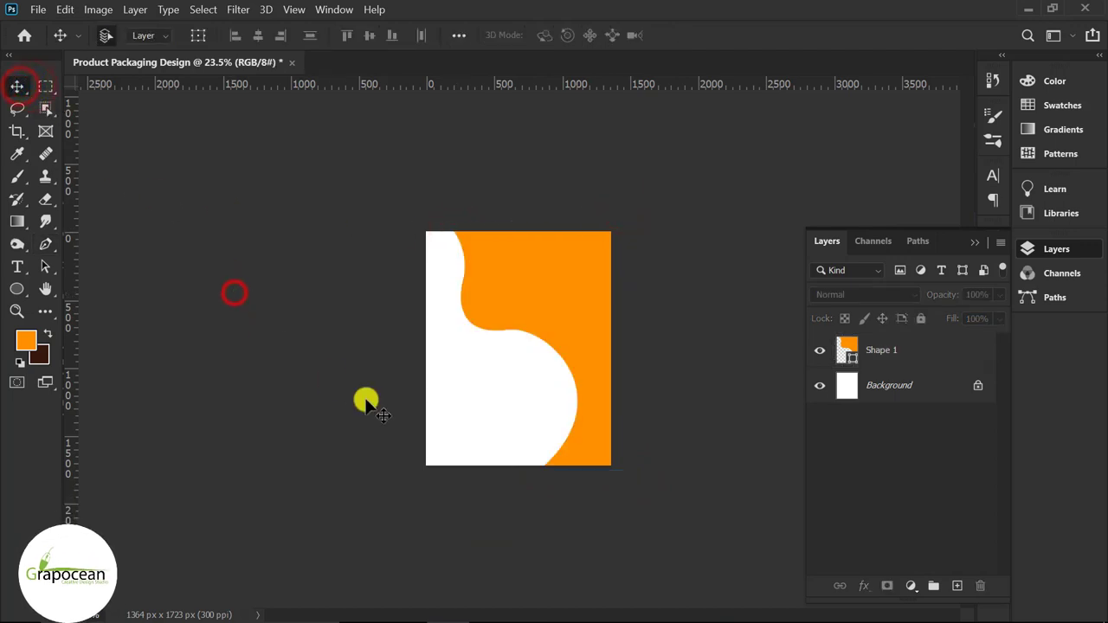
Step: Change Shape 1's fill from orange to dark green #003a04
{"action": "left_click", "coordinate": [577, 294]}
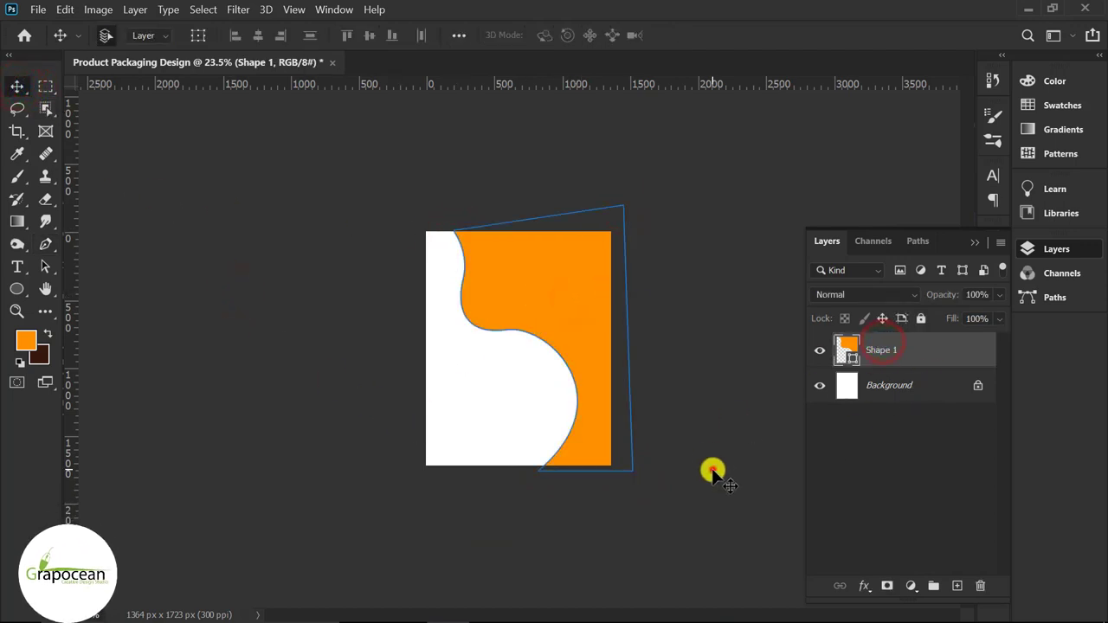
{"action": "left_click", "coordinate": [713, 472]}
{"action": "double_click", "coordinate": [848, 348]}
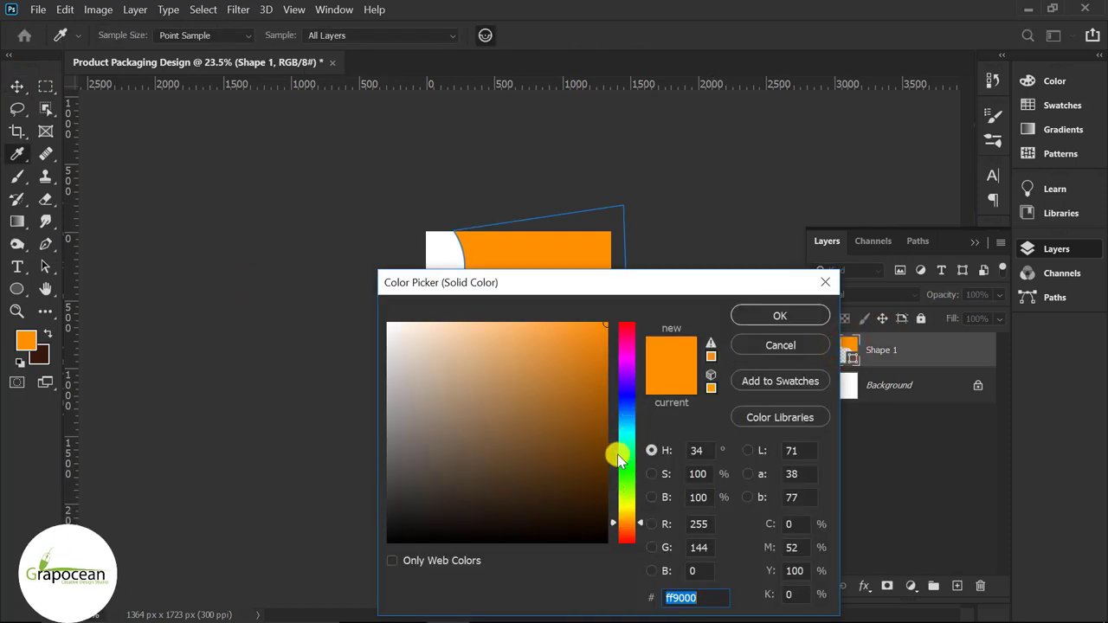
{"action": "left_click_drag", "start_coordinate": [630, 488], "coordinate": [620, 482]}
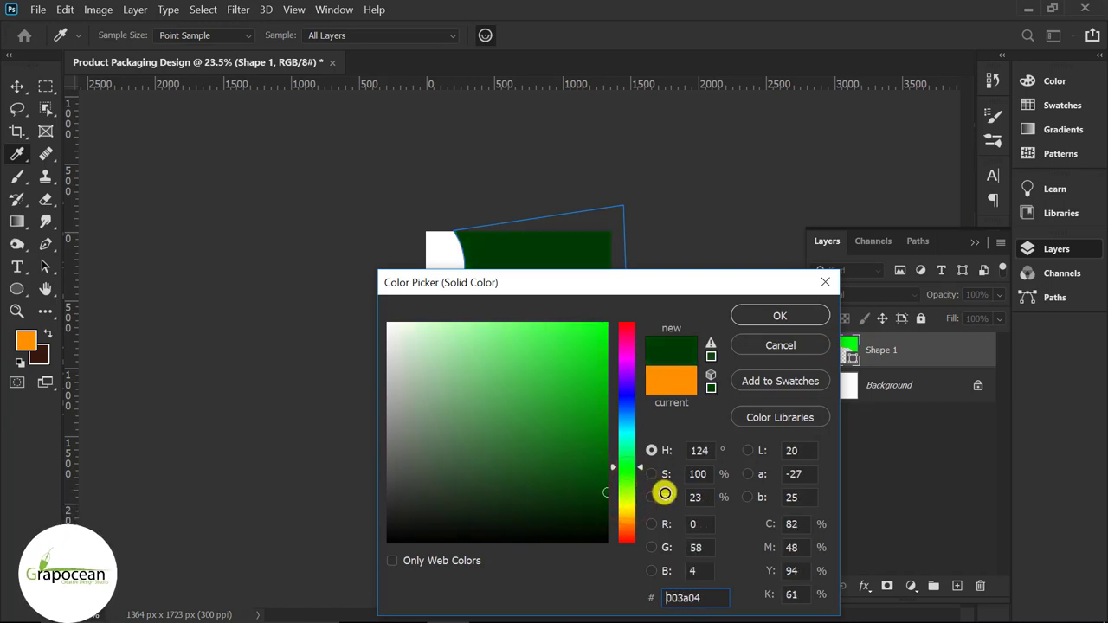
{"action": "left_click", "coordinate": [781, 317]}
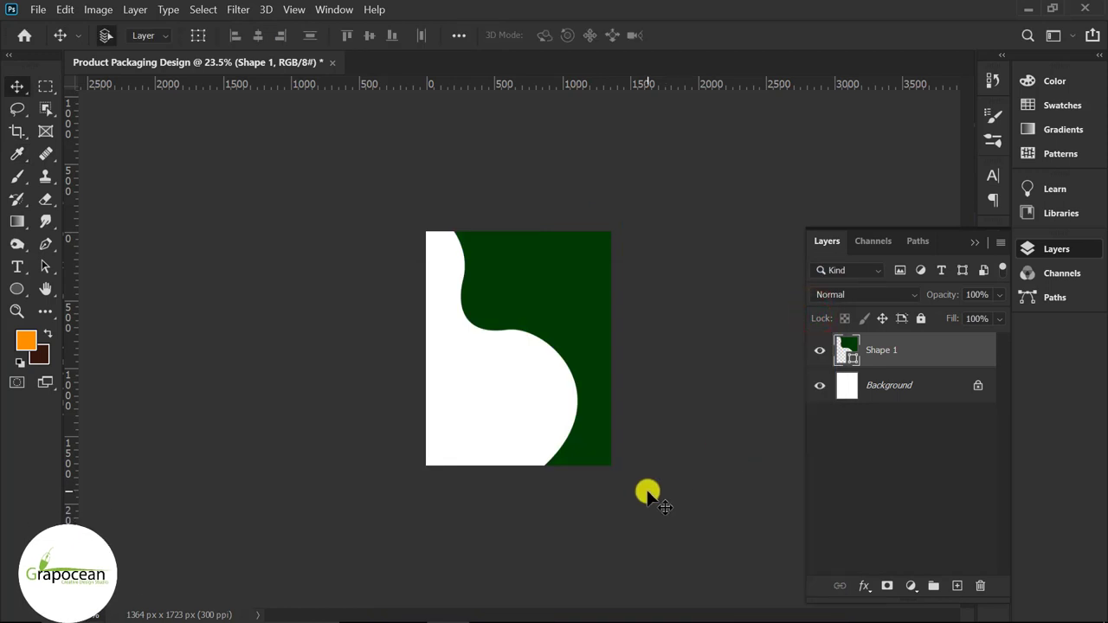
Step: On a new layer, draw a closed bright green leaf shape (Shape 2) along Shape 1's top edge
{"action": "left_click", "coordinate": [51, 246]}
{"action": "left_click", "coordinate": [957, 586]}
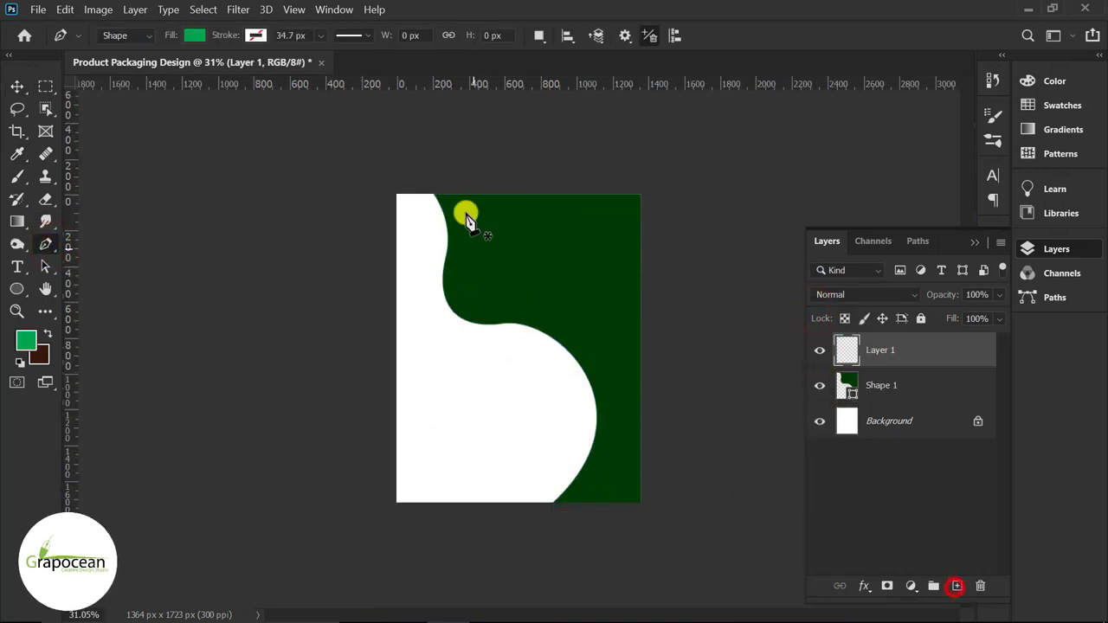
{"action": "scroll", "coordinate": [441, 169], "scroll_direction": "up", "scroll_amount": 2, "text": "alt"}
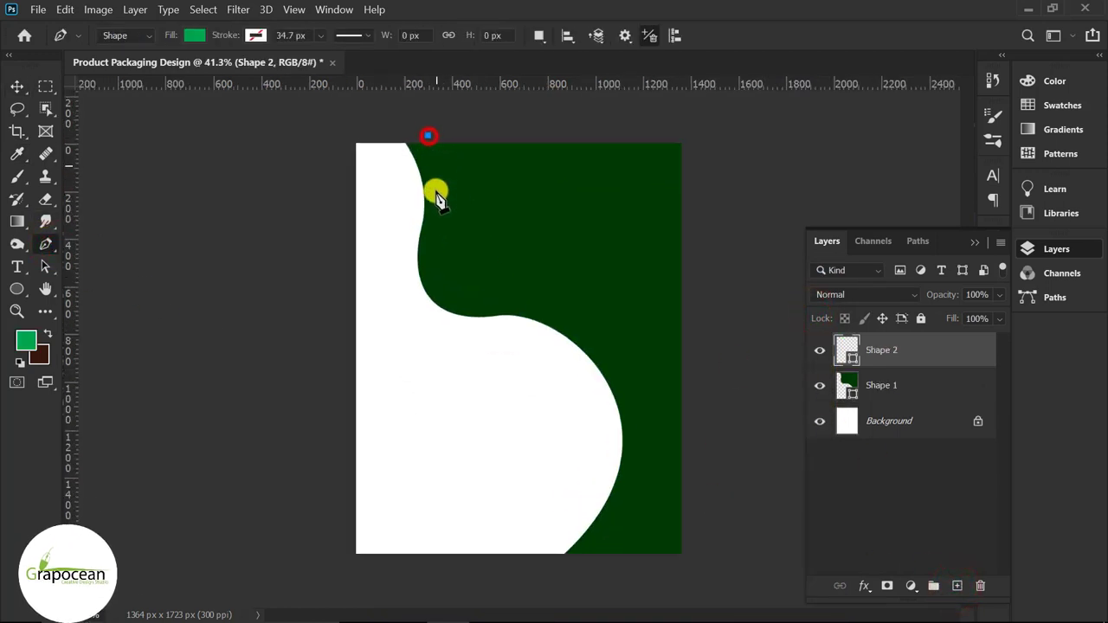
{"action": "key", "text": "ctrl+z"}
{"action": "key", "text": "ctrl+z"}
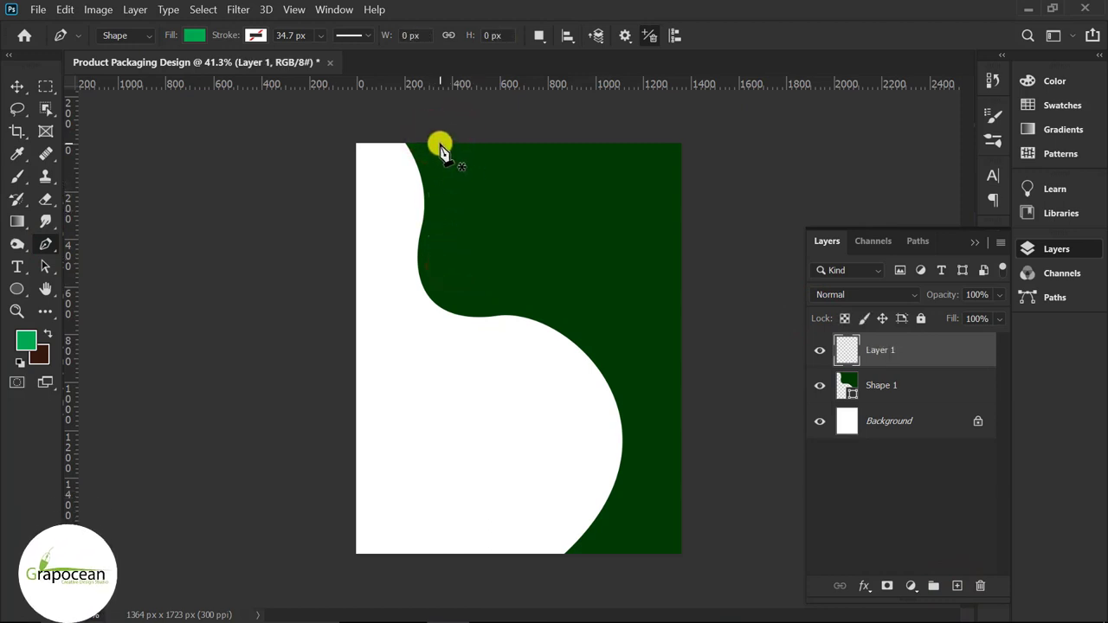
{"action": "left_click_drag", "start_coordinate": [450, 253], "coordinate": [445, 254]}
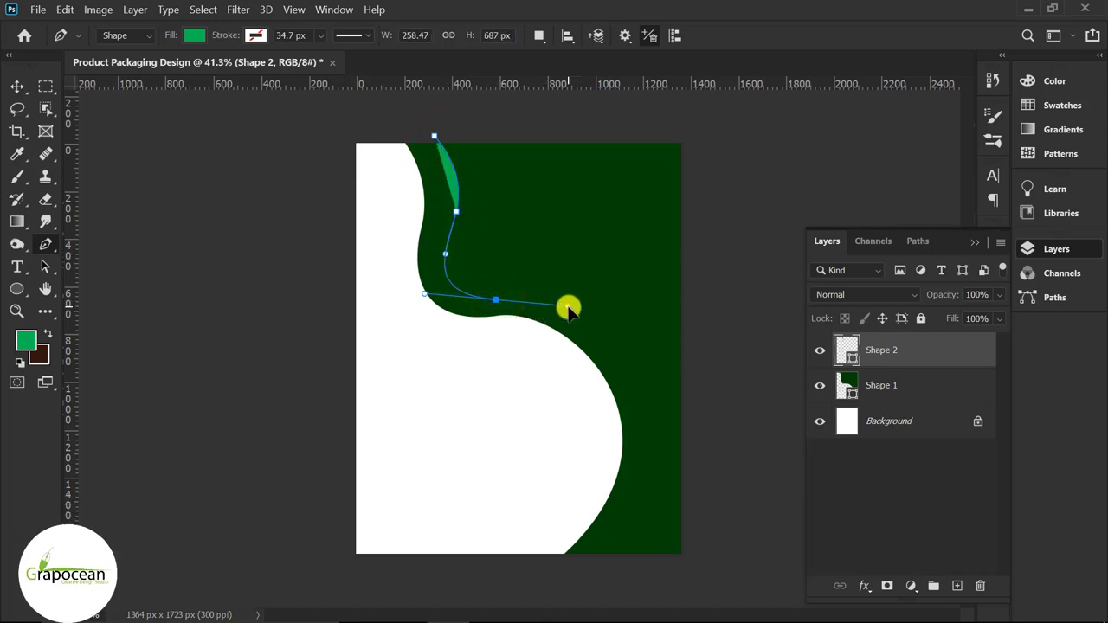
{"action": "left_click_drag", "start_coordinate": [568, 310], "coordinate": [567, 307]}
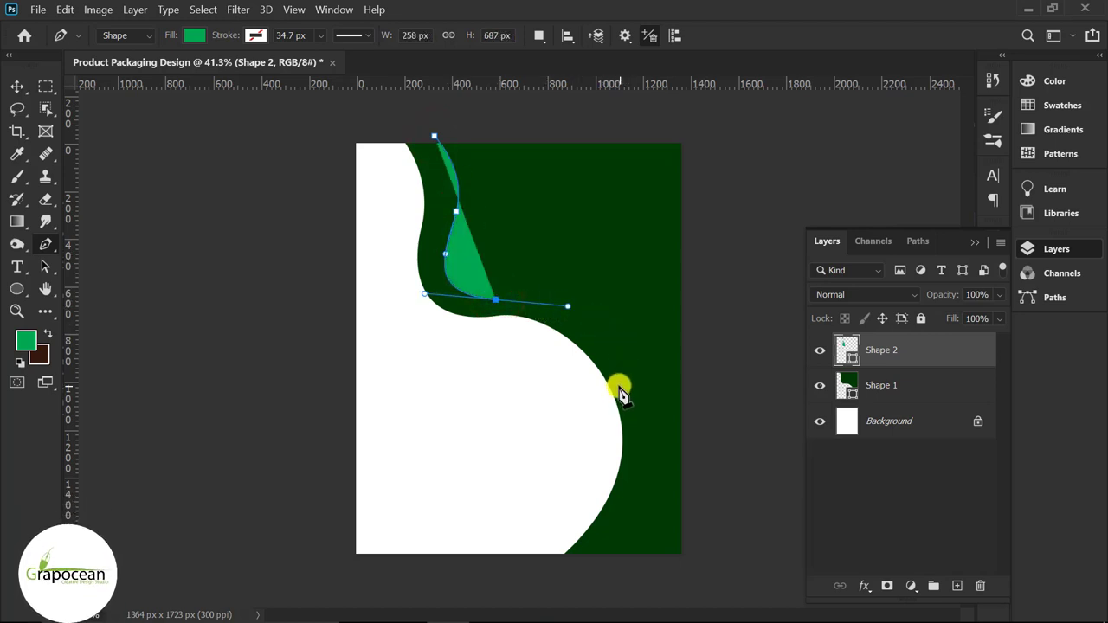
{"action": "left_click_drag", "start_coordinate": [592, 357], "coordinate": [613, 383]}
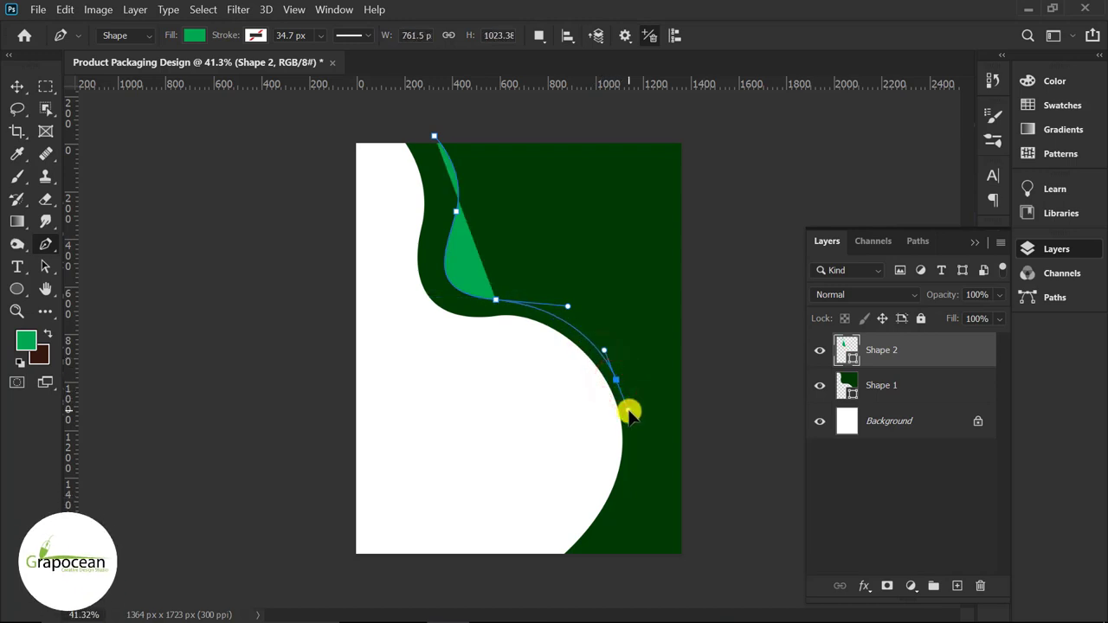
{"action": "left_click_drag", "start_coordinate": [631, 415], "coordinate": [625, 390]}
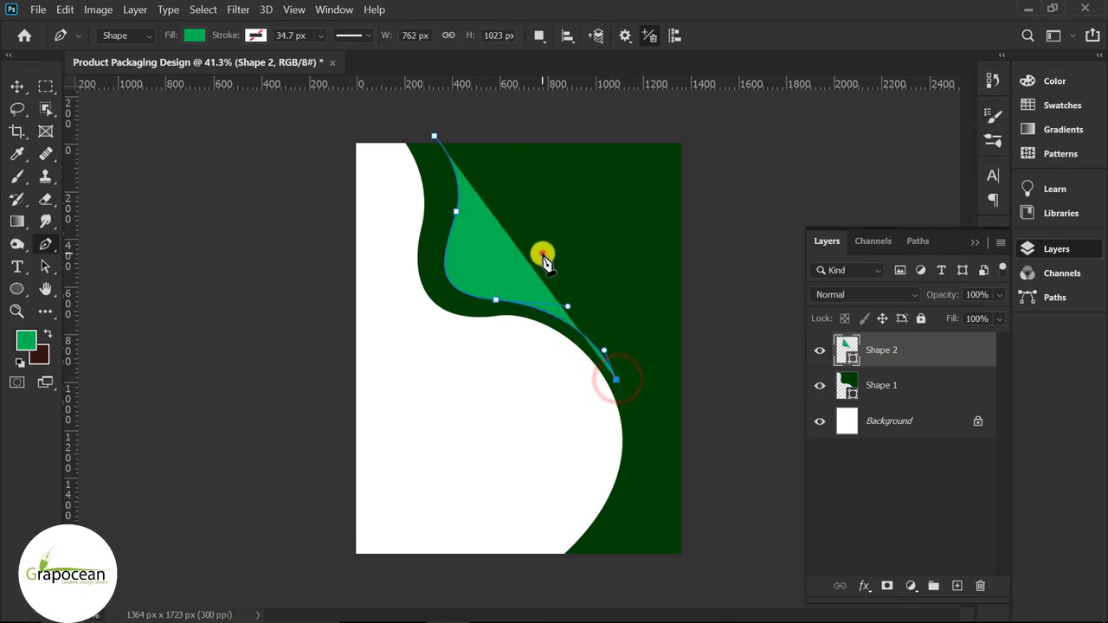
{"action": "left_click_drag", "start_coordinate": [543, 254], "coordinate": [475, 223]}
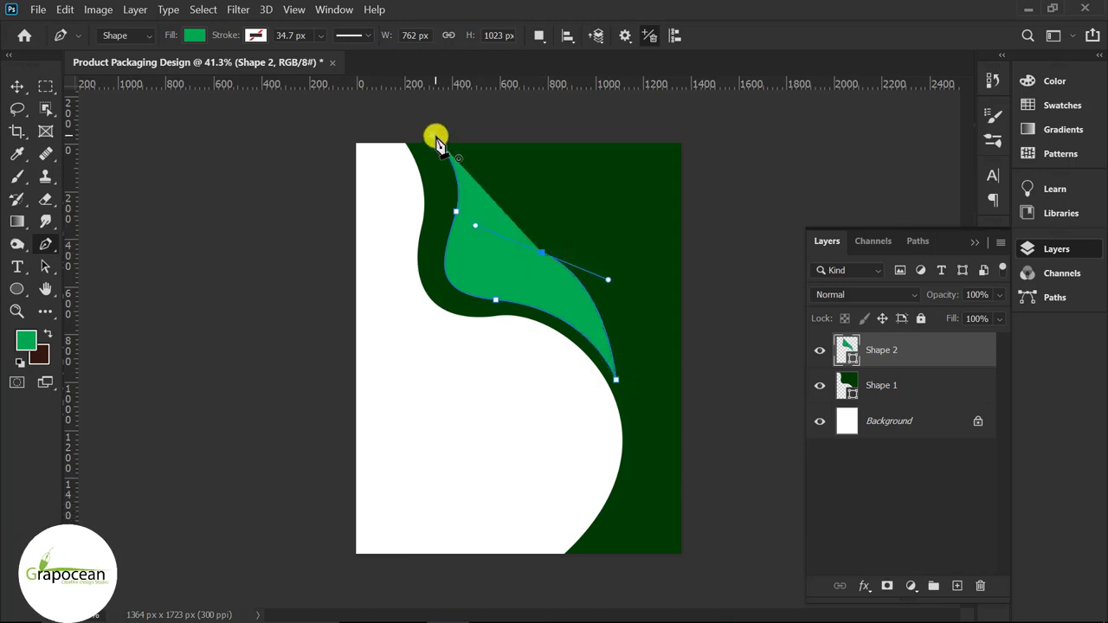
{"action": "left_click_drag", "start_coordinate": [423, 130], "coordinate": [409, 113]}
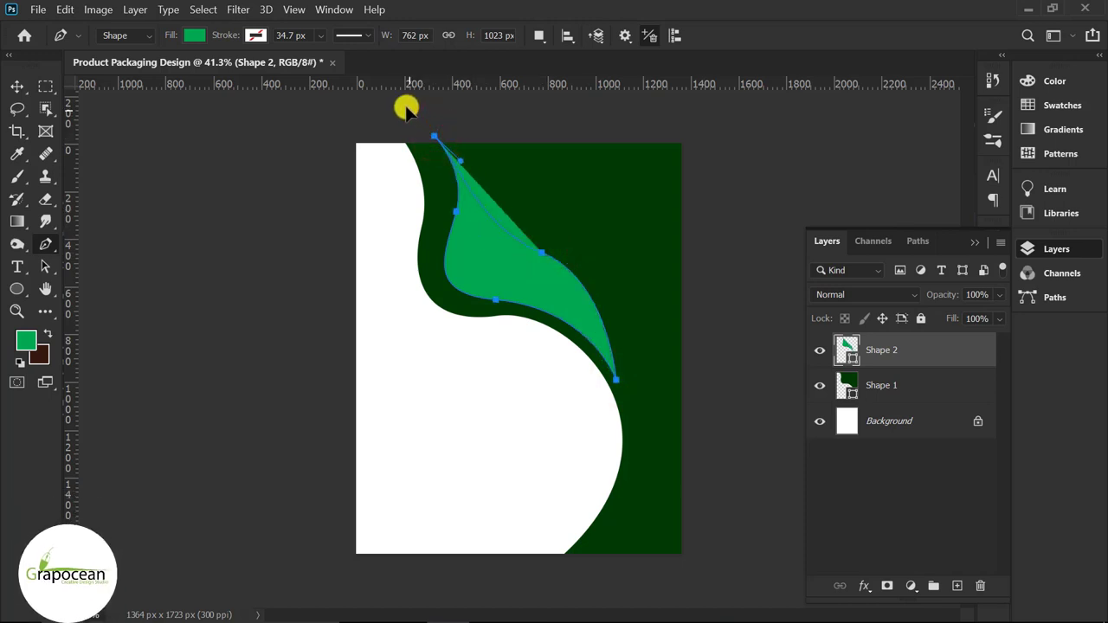
{"action": "left_click", "coordinate": [30, 88]}
{"action": "left_click", "coordinate": [233, 344]}
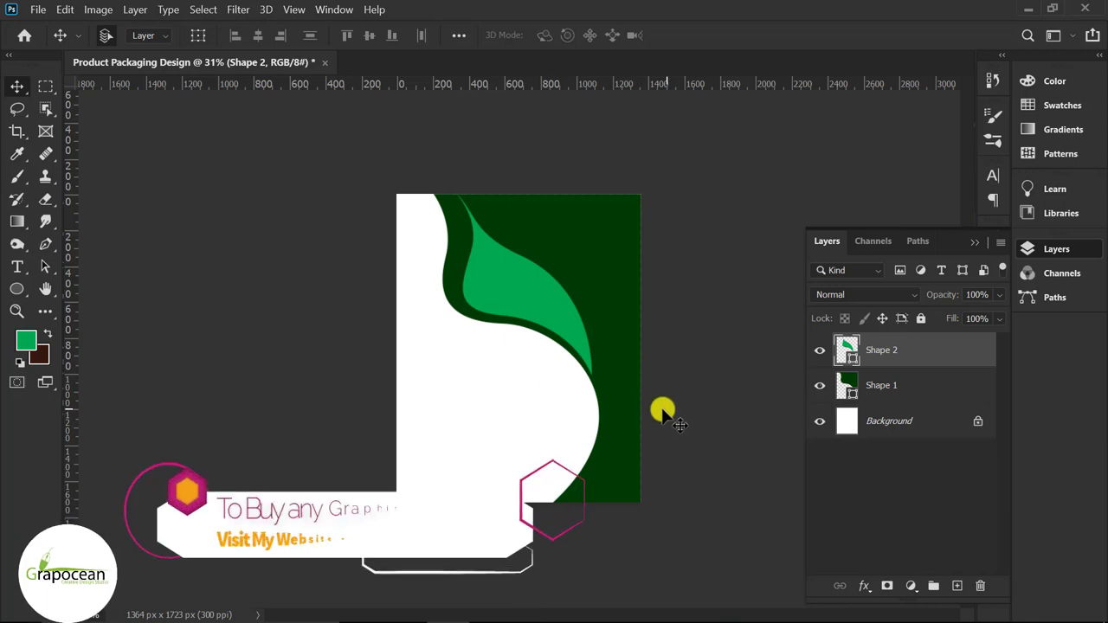
Step: Draw Shape 3, a curved sliver down the canvas's top-right edge
{"action": "left_click", "coordinate": [45, 244]}
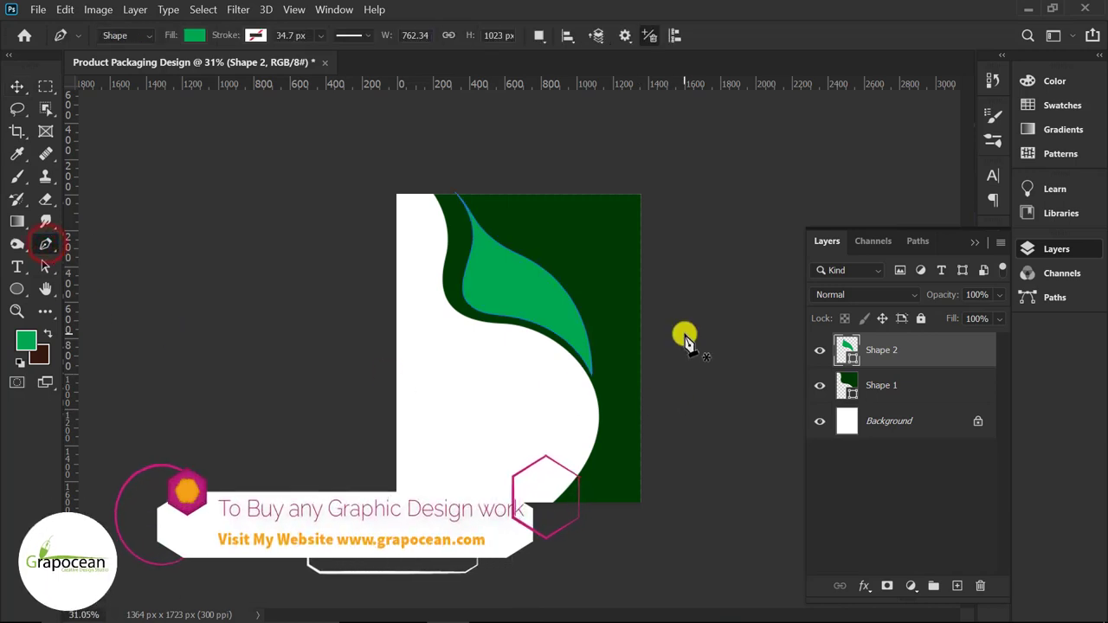
{"action": "left_click", "coordinate": [578, 191]}
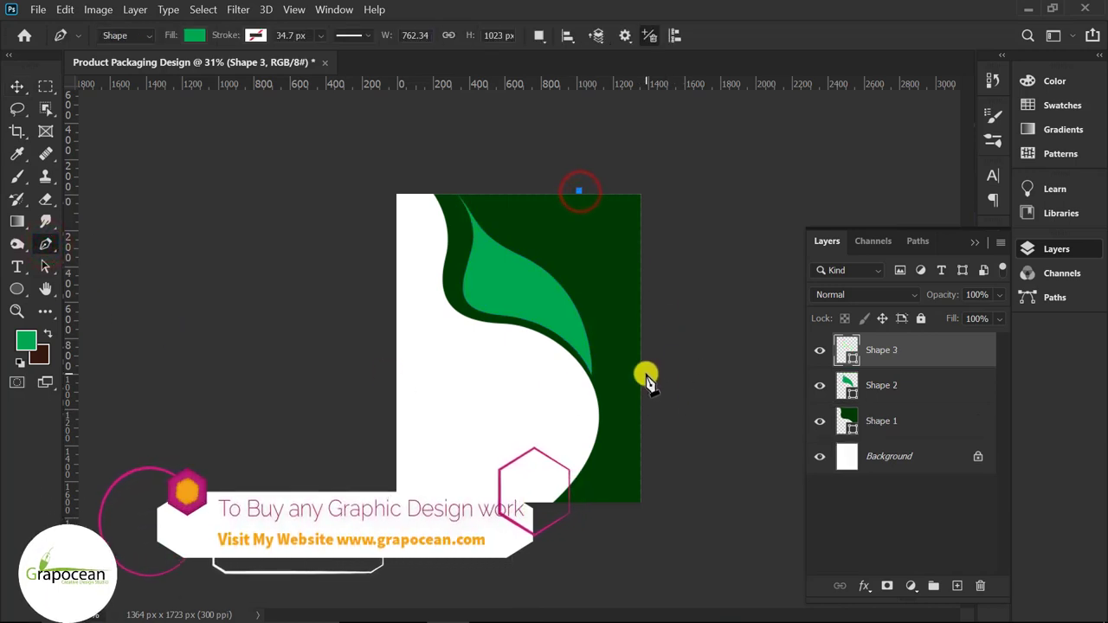
{"action": "left_click", "coordinate": [642, 361]}
{"action": "left_click_drag", "start_coordinate": [642, 372], "coordinate": [642, 509]}
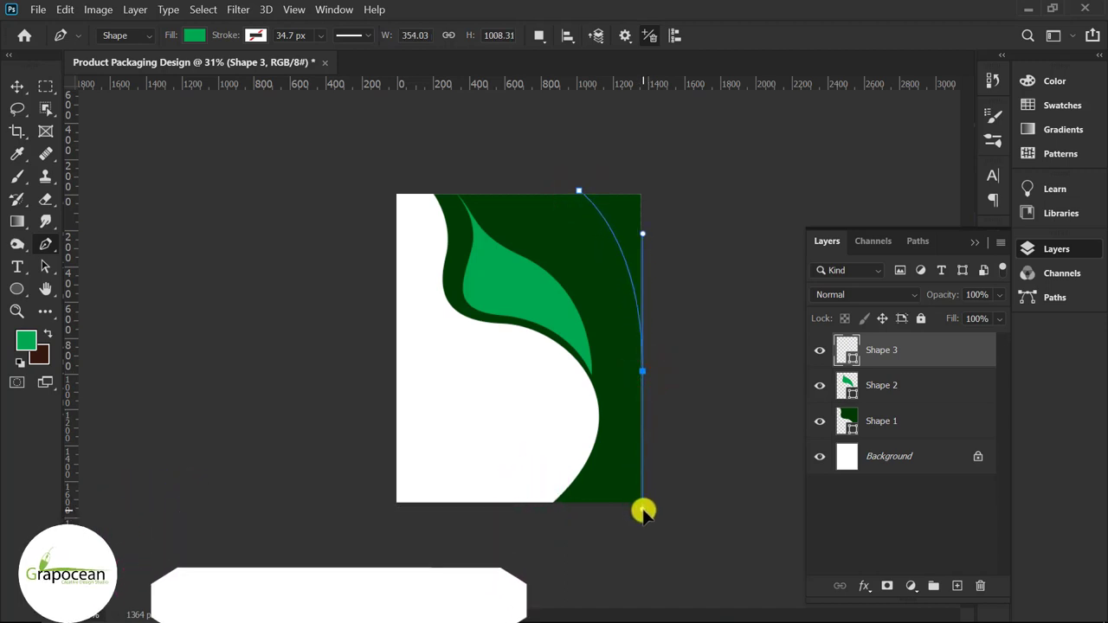
{"action": "left_click", "coordinate": [643, 372], "text": "alt"}
{"action": "left_click", "coordinate": [644, 190]}
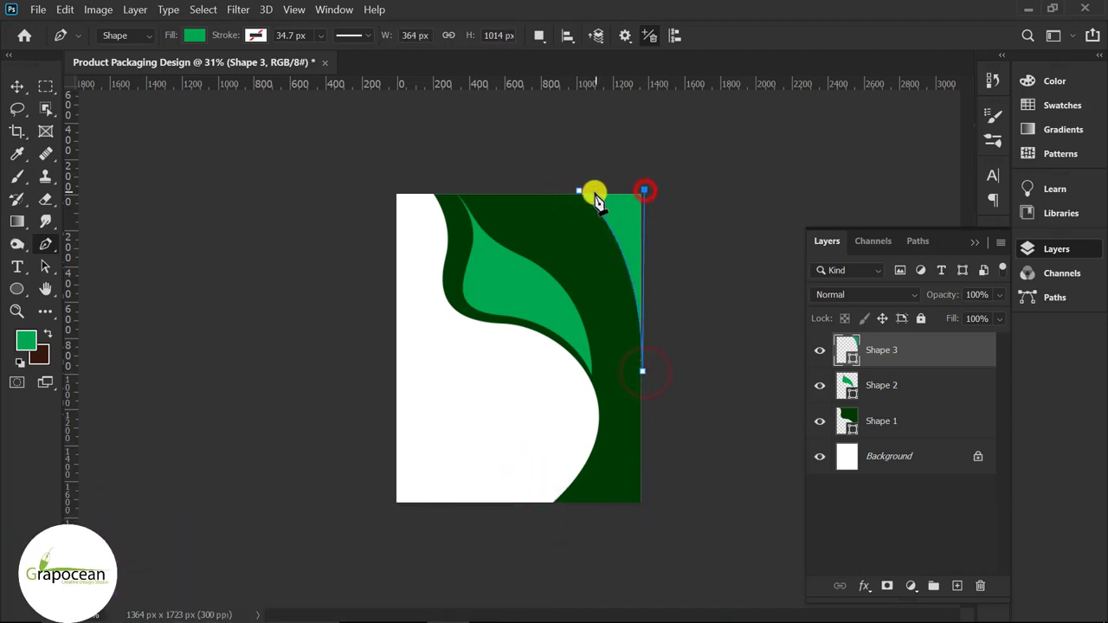
{"action": "left_click", "coordinate": [18, 86]}
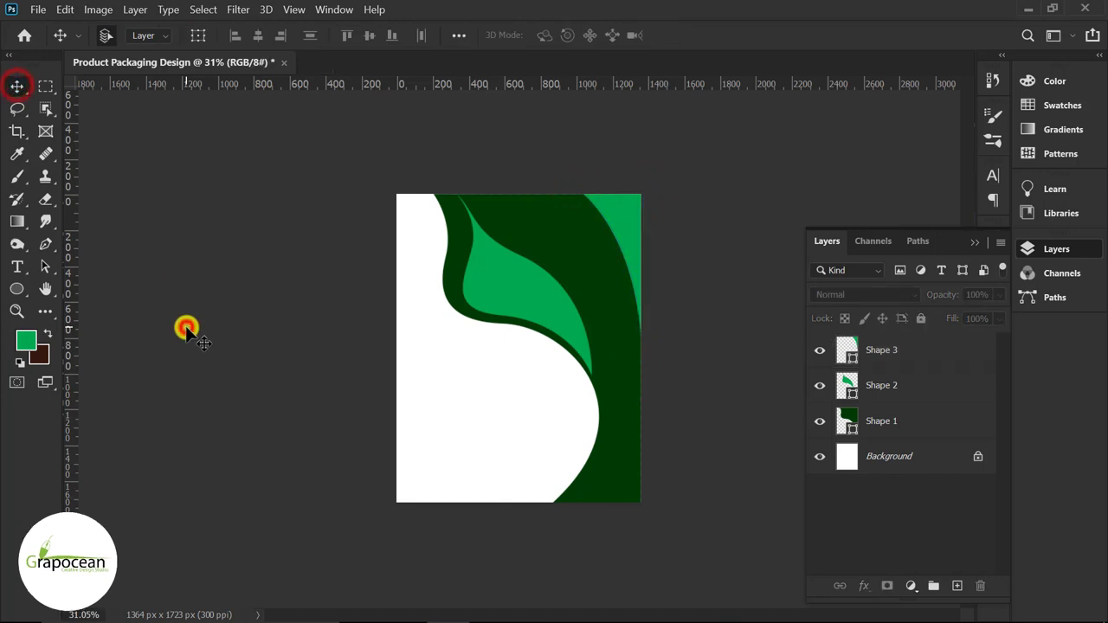
{"action": "left_click", "coordinate": [186, 327]}
Step: Fill Shape 3 with an orange-yellow-orange gradient preset
{"action": "left_click", "coordinate": [607, 208]}
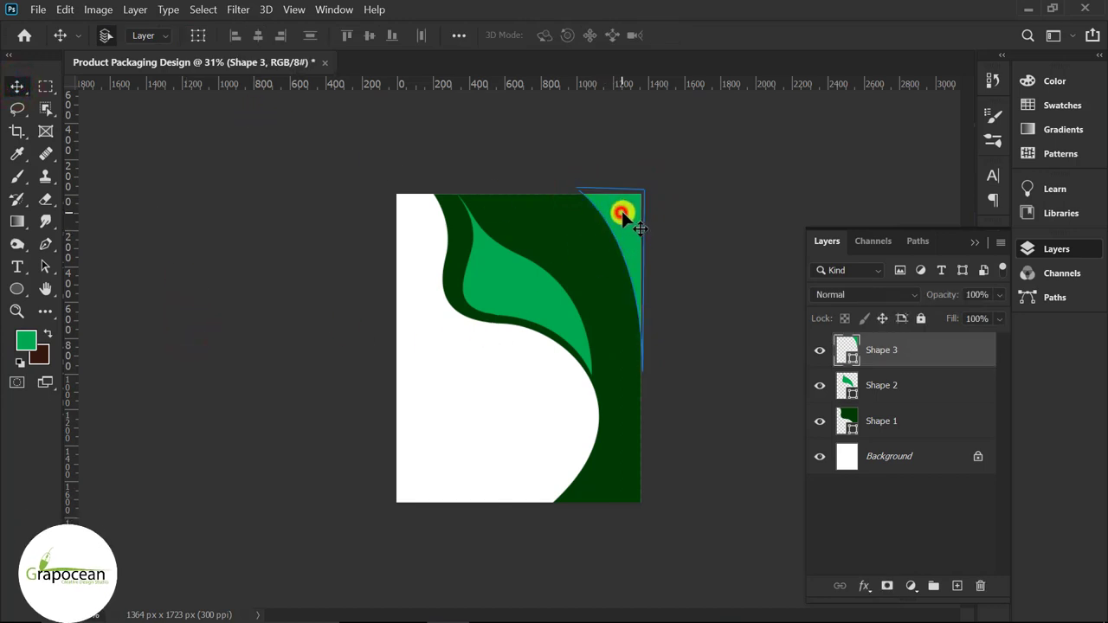
{"action": "left_click", "coordinate": [19, 288]}
{"action": "left_click", "coordinate": [193, 34]}
{"action": "left_click", "coordinate": [157, 68]}
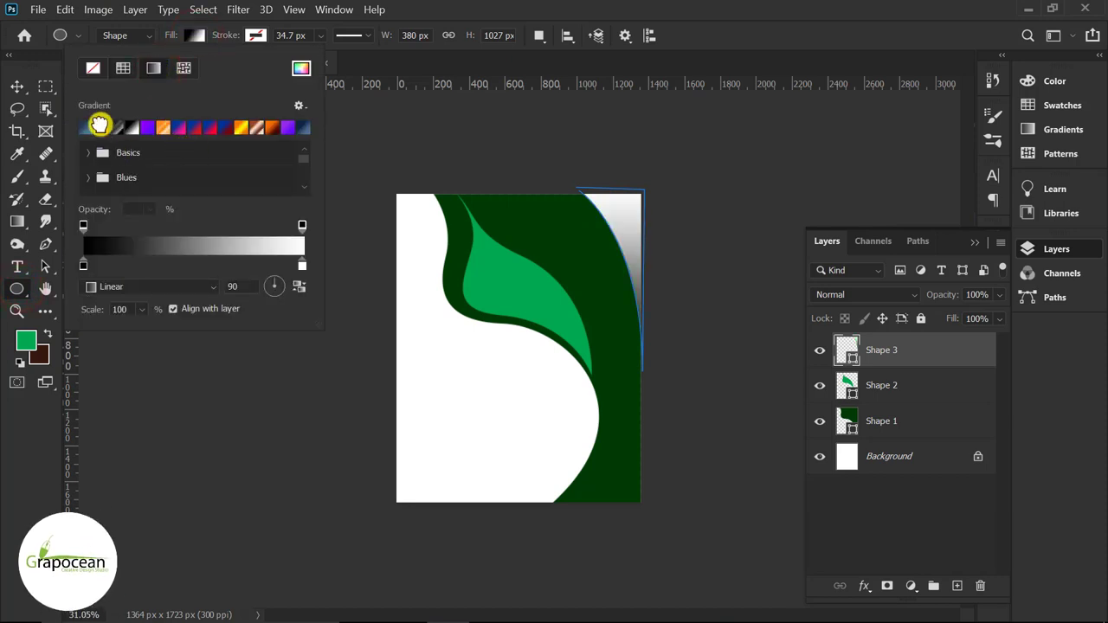
{"action": "left_click", "coordinate": [100, 126]}
{"action": "left_click", "coordinate": [240, 127]}
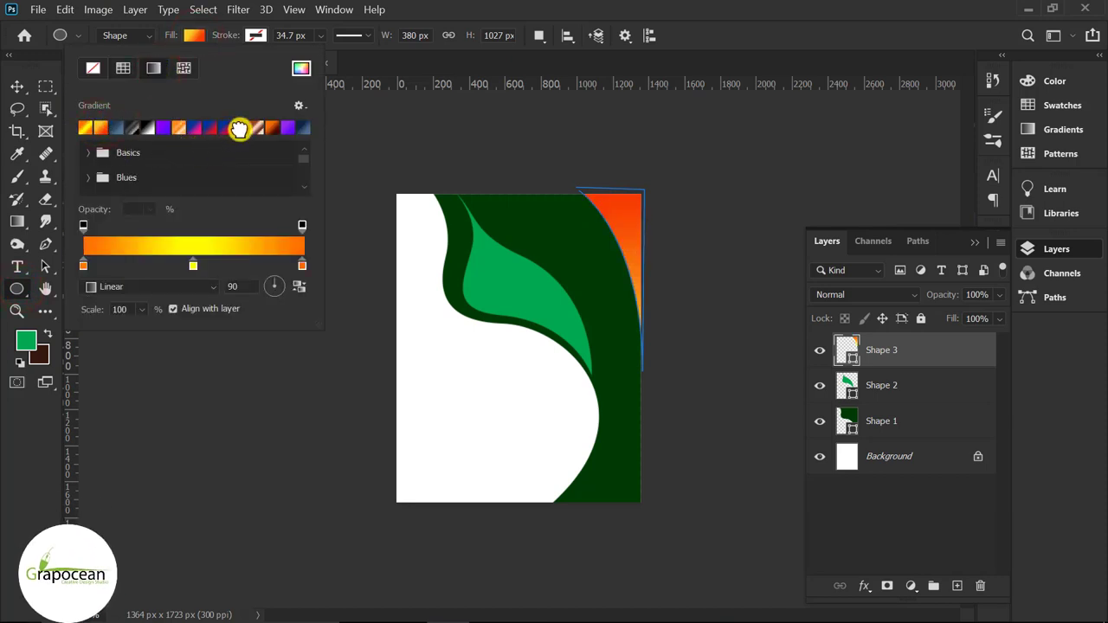
{"action": "left_click", "coordinate": [9, 86]}
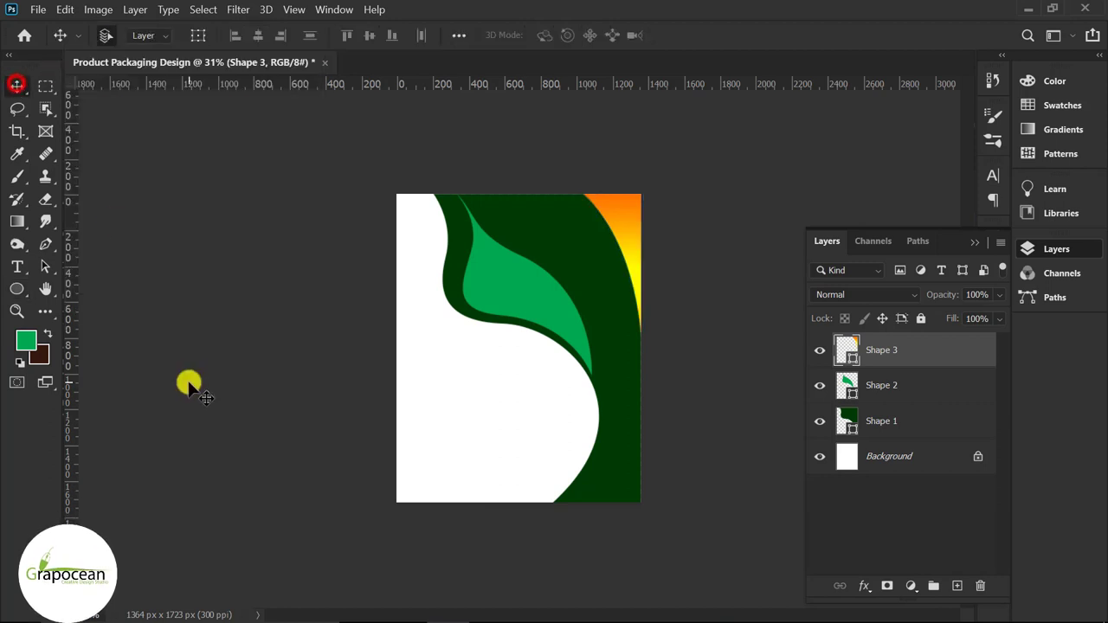
{"action": "left_click", "coordinate": [186, 382]}
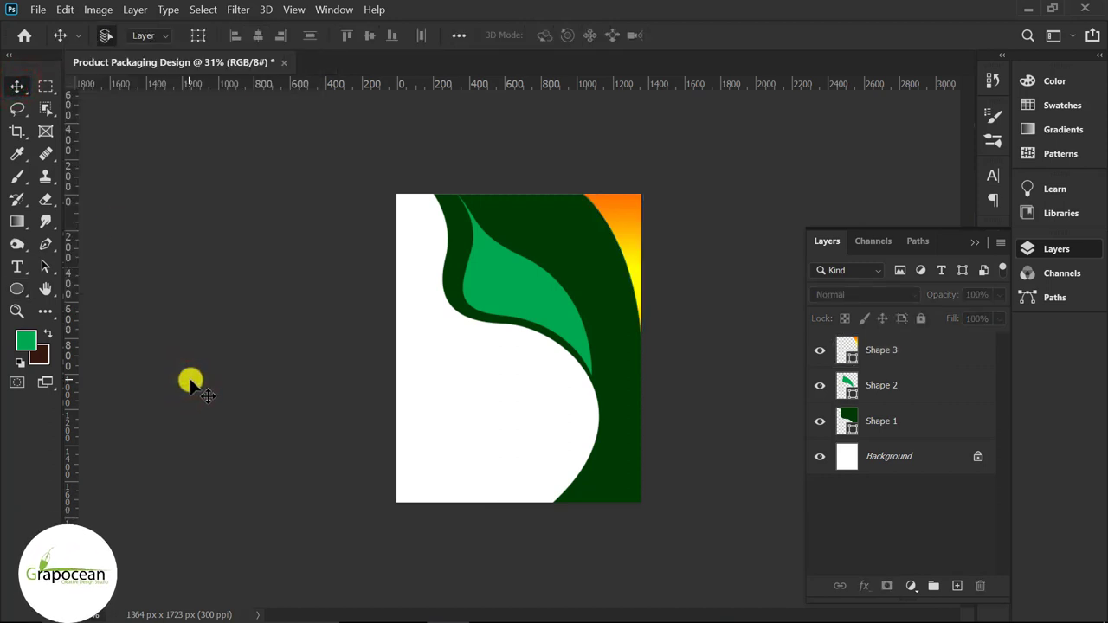
Step: Draw a closed leaf path, Shape 4, curving from the top edge down the right side
{"action": "left_click", "coordinate": [49, 235]}
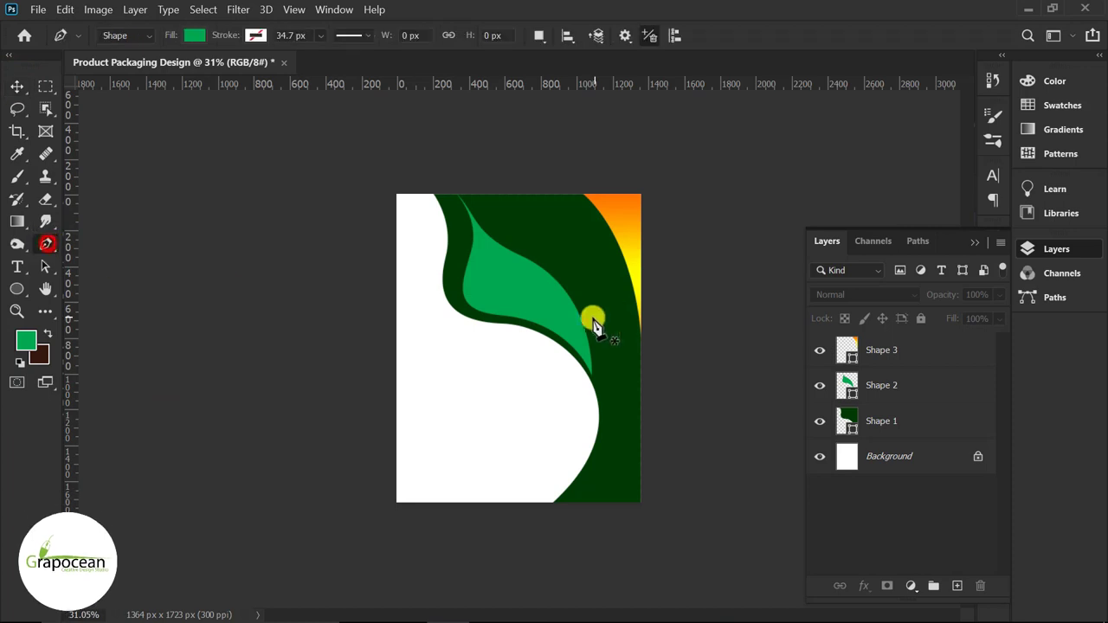
{"action": "scroll", "coordinate": [613, 316], "scroll_direction": "up", "scroll_amount": 2}
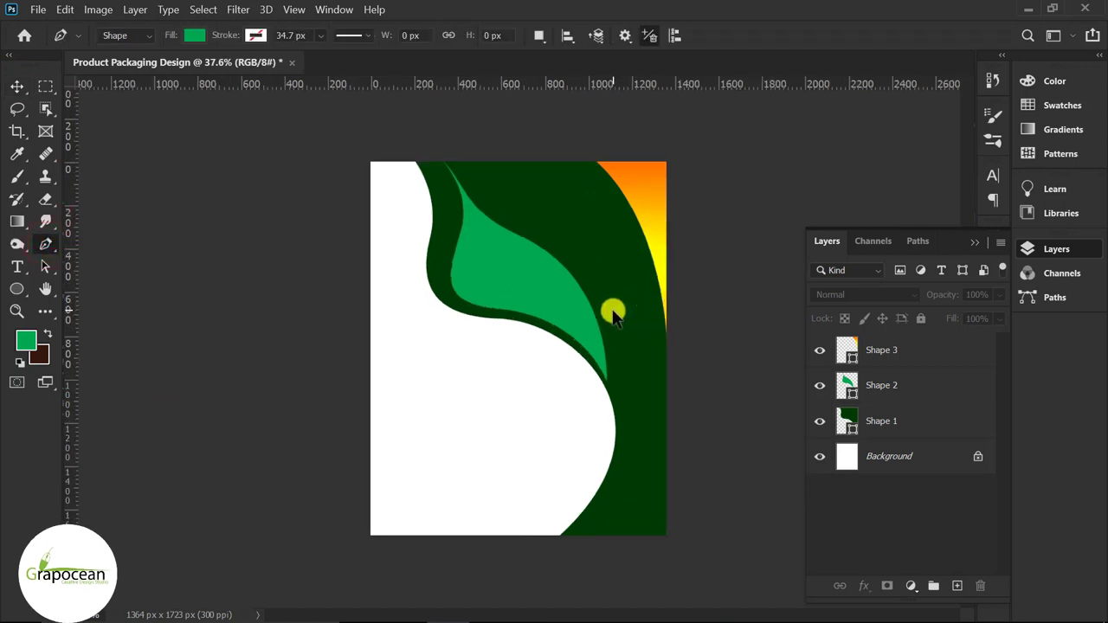
{"action": "left_click", "coordinate": [598, 165]}
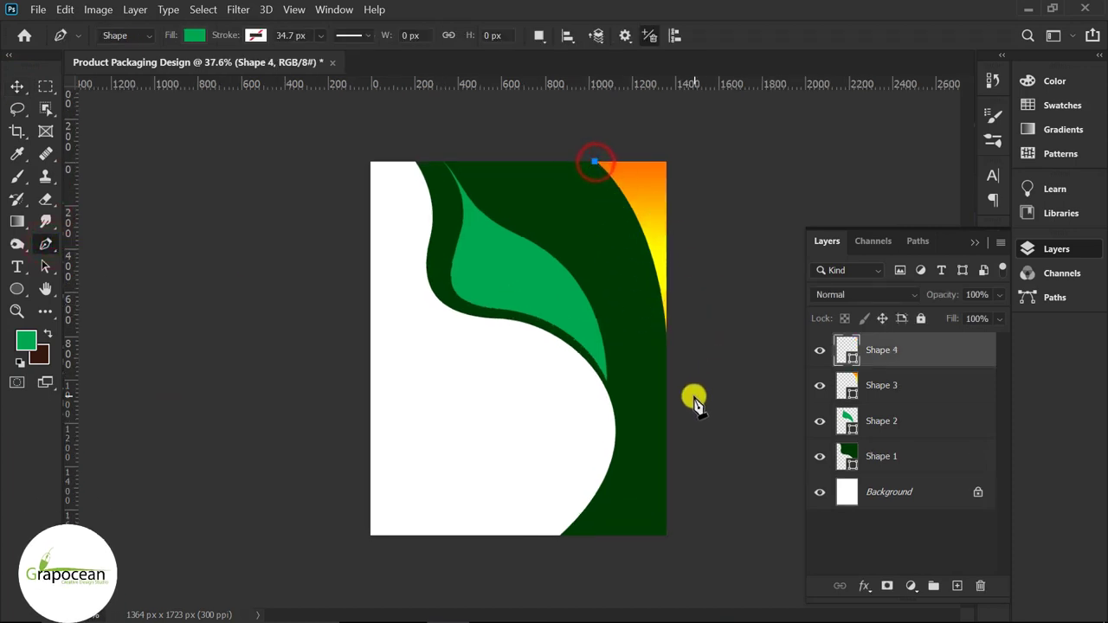
{"action": "mouse_move", "coordinate": [614, 419]}
{"action": "left_mouse_down"}
{"action": "mouse_move", "coordinate": [519, 537]}
{"action": "mouse_move", "coordinate": [523, 563]}
{"action": "left_mouse_up"}
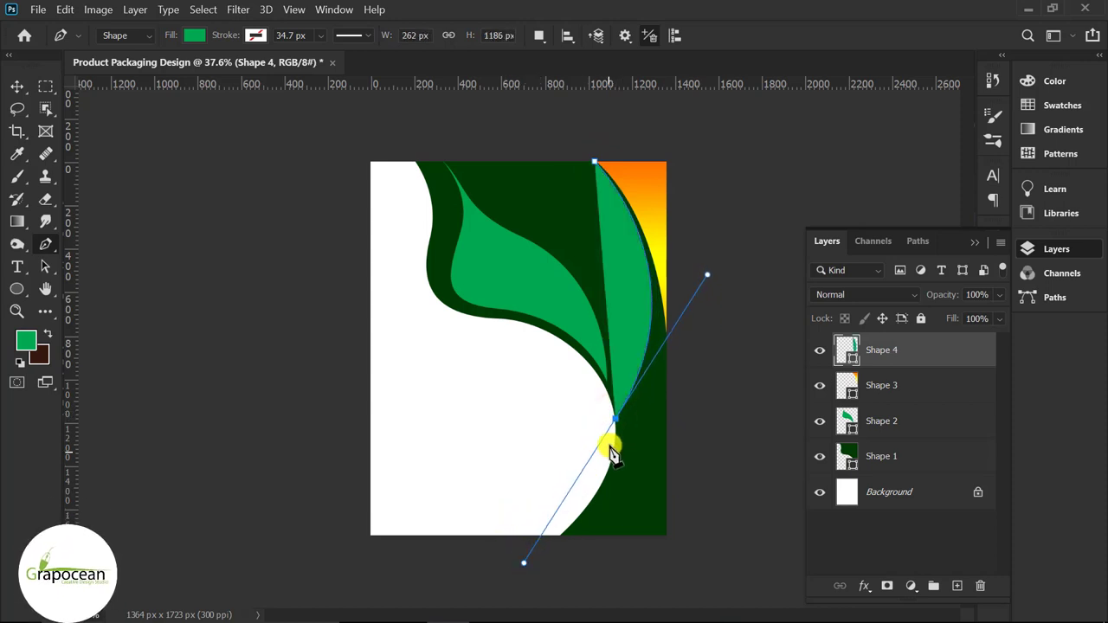
{"action": "left_click", "coordinate": [615, 419]}
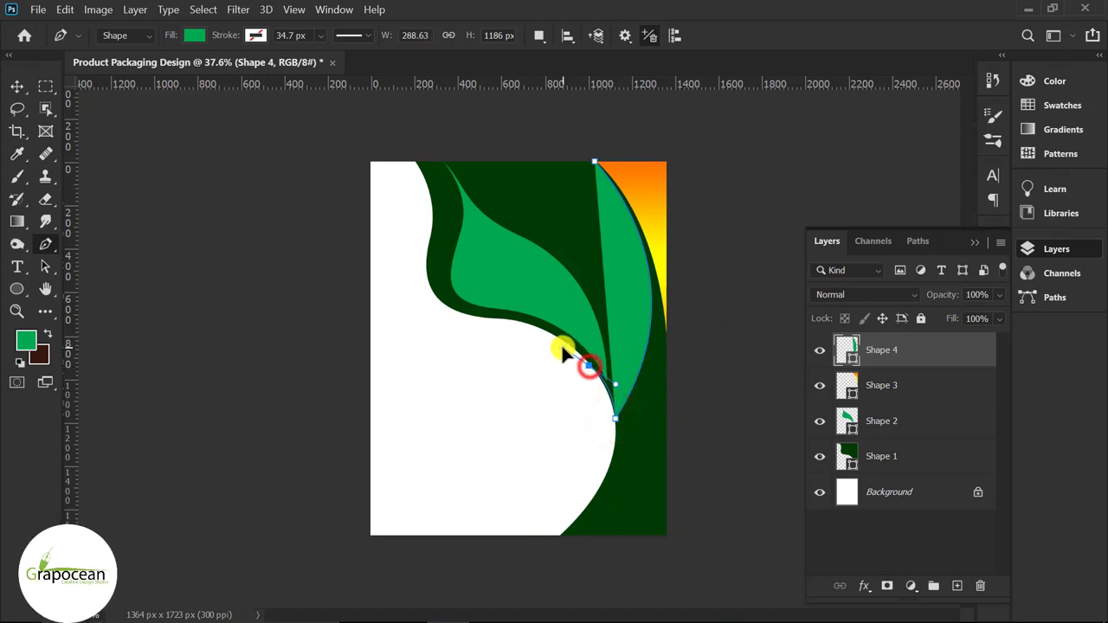
{"action": "left_click_drag", "start_coordinate": [571, 347], "coordinate": [533, 326]}
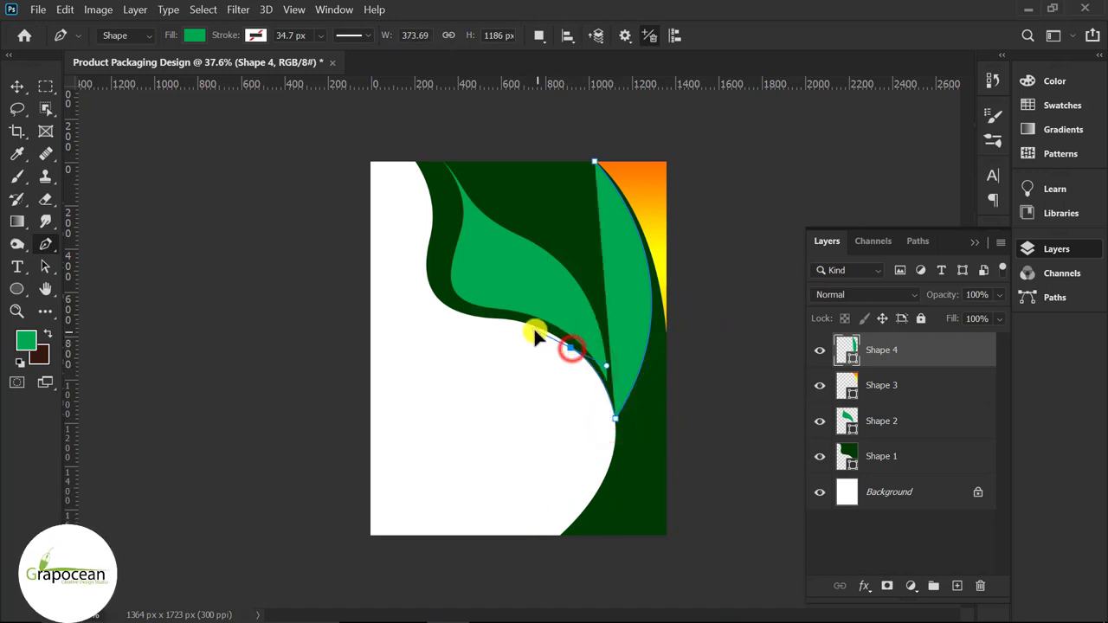
{"action": "left_click", "coordinate": [572, 348]}
{"action": "left_click", "coordinate": [597, 163]}
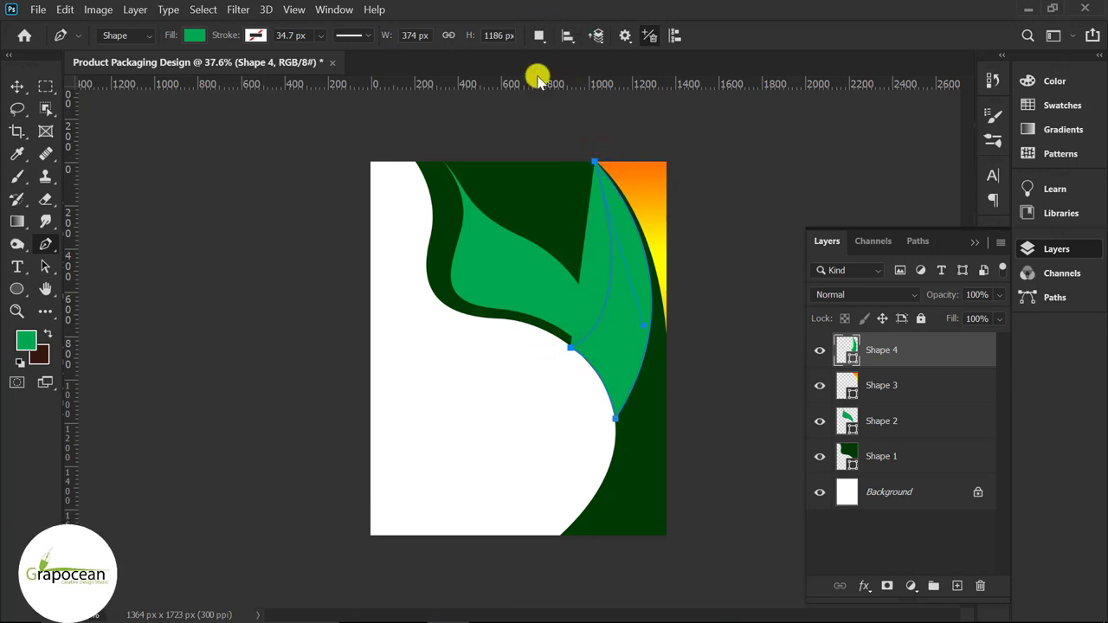
{"action": "left_click", "coordinate": [17, 87]}
{"action": "left_click", "coordinate": [210, 240]}
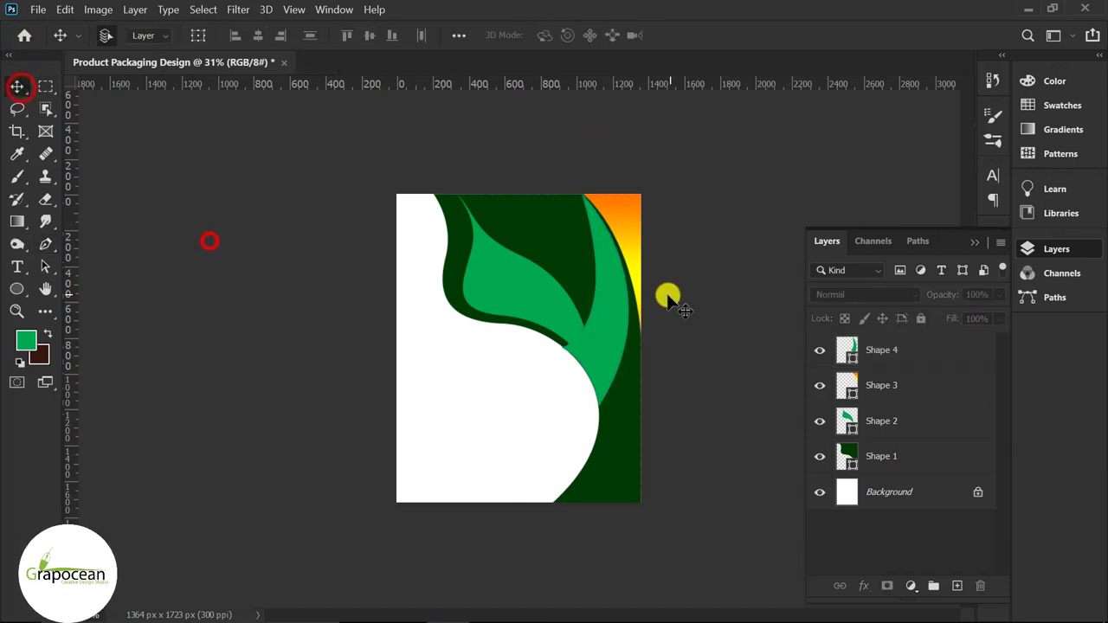
Step: Select Shape 4, commit a free transform on it, and check its path outline
{"action": "left_click", "coordinate": [610, 311]}
{"action": "left_click", "coordinate": [606, 275]}
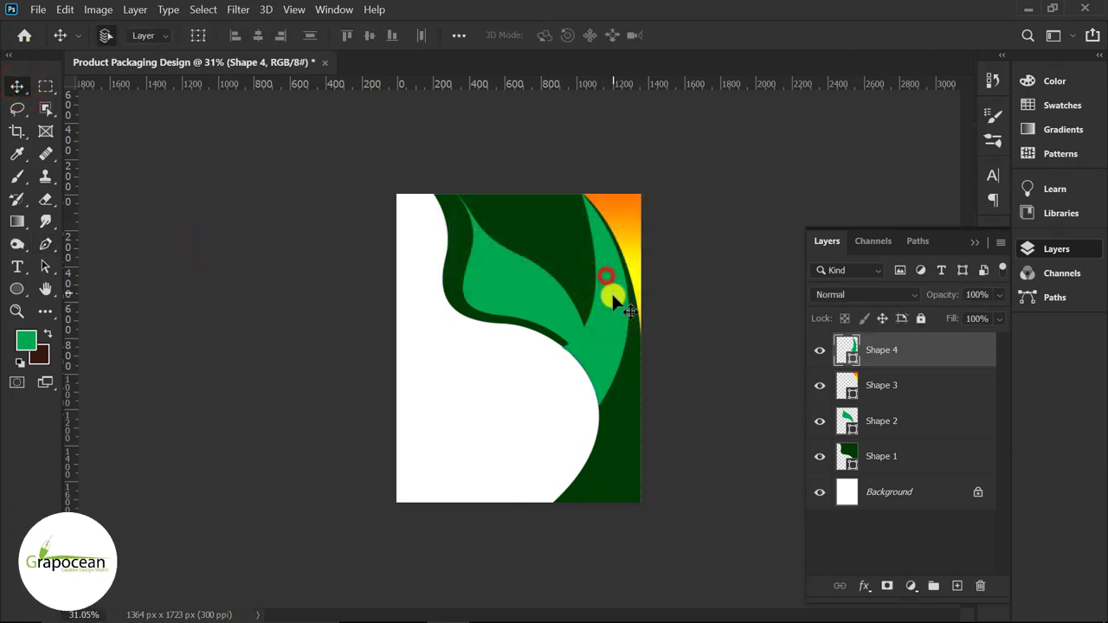
{"action": "key", "text": "ctrl+t"}
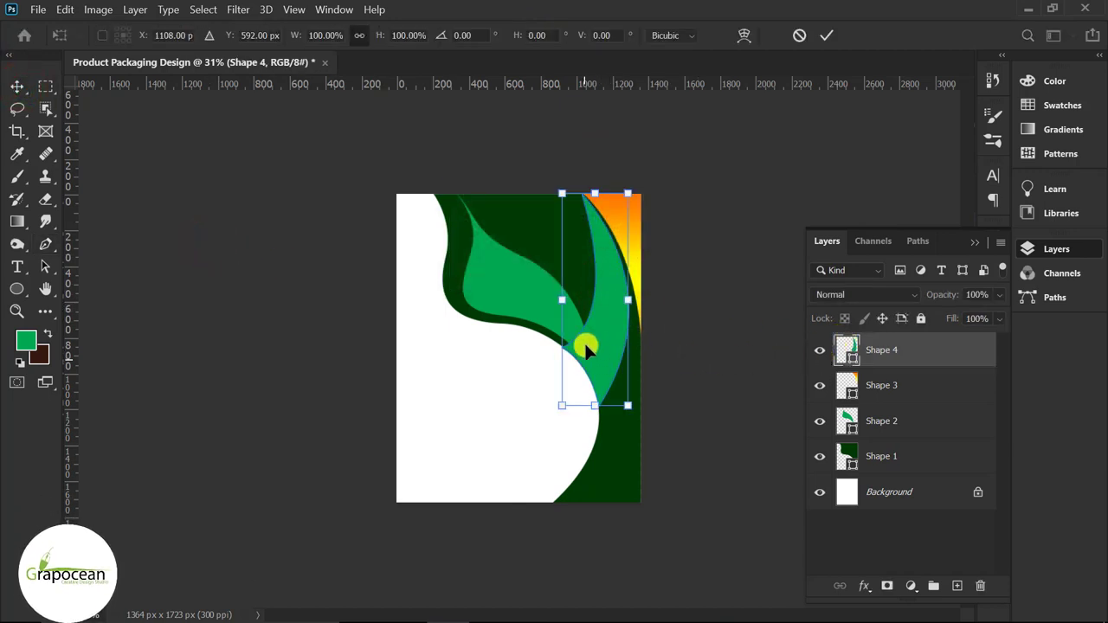
{"action": "left_click", "coordinate": [831, 35]}
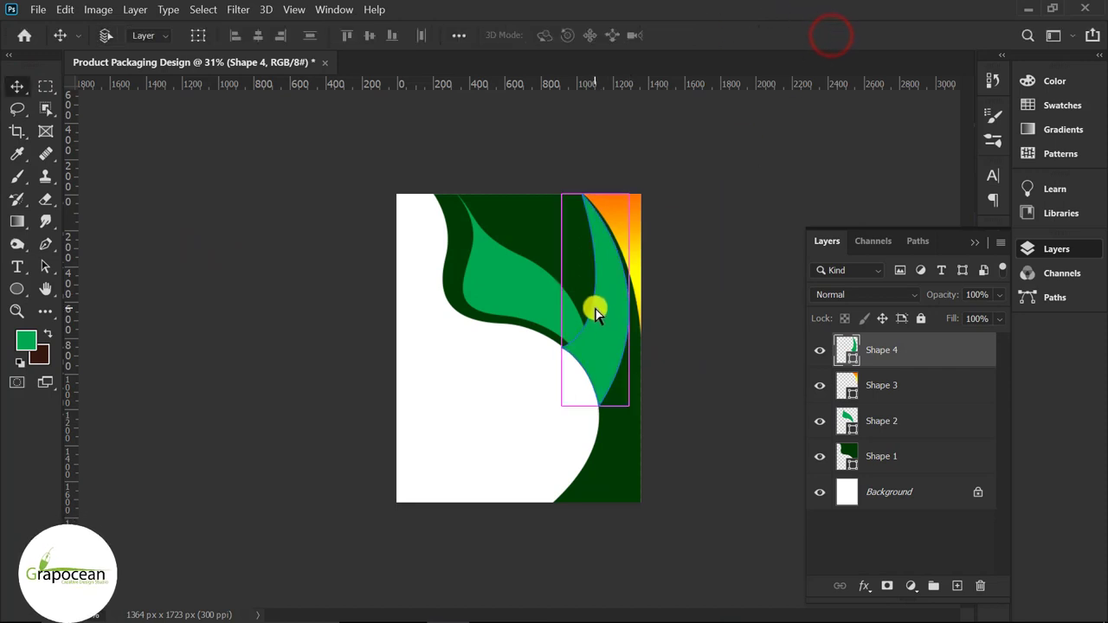
{"action": "left_click", "coordinate": [621, 322]}
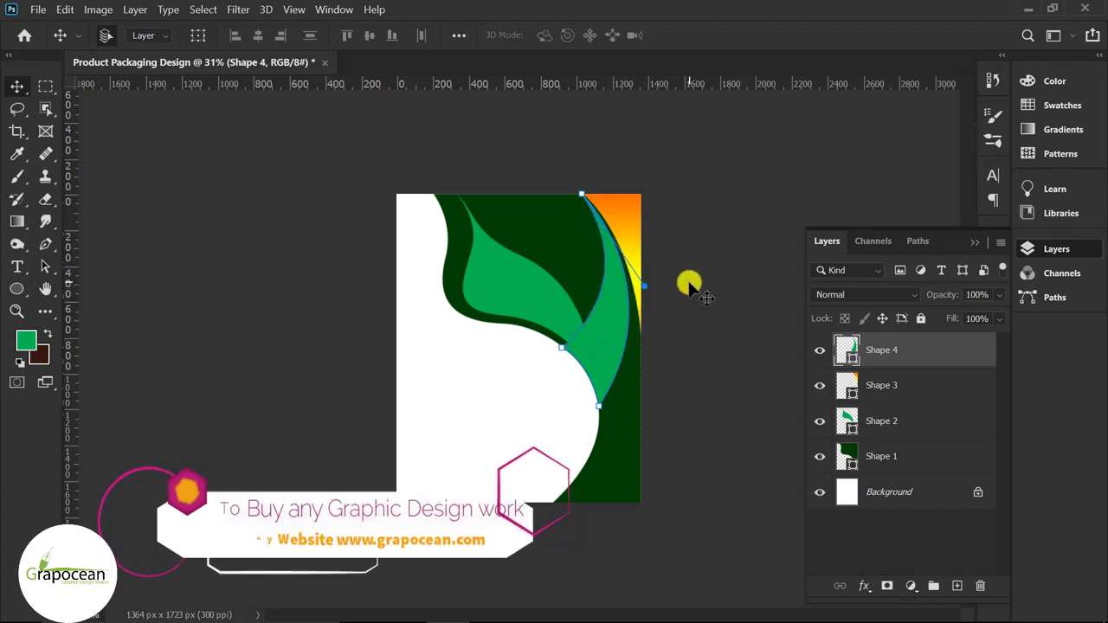
{"action": "left_click", "coordinate": [209, 324]}
{"action": "left_click", "coordinate": [611, 336]}
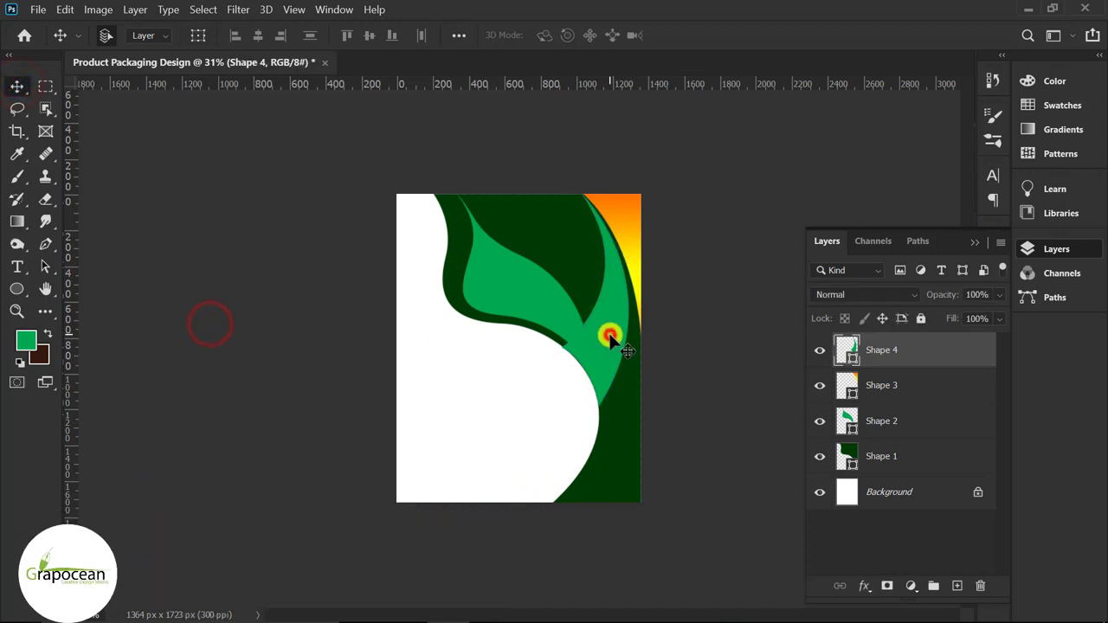
Step: Move Shape 4 below Shape 2 and clip it to Shape 1
{"action": "left_click_drag", "start_coordinate": [942, 355], "coordinate": [935, 441]}
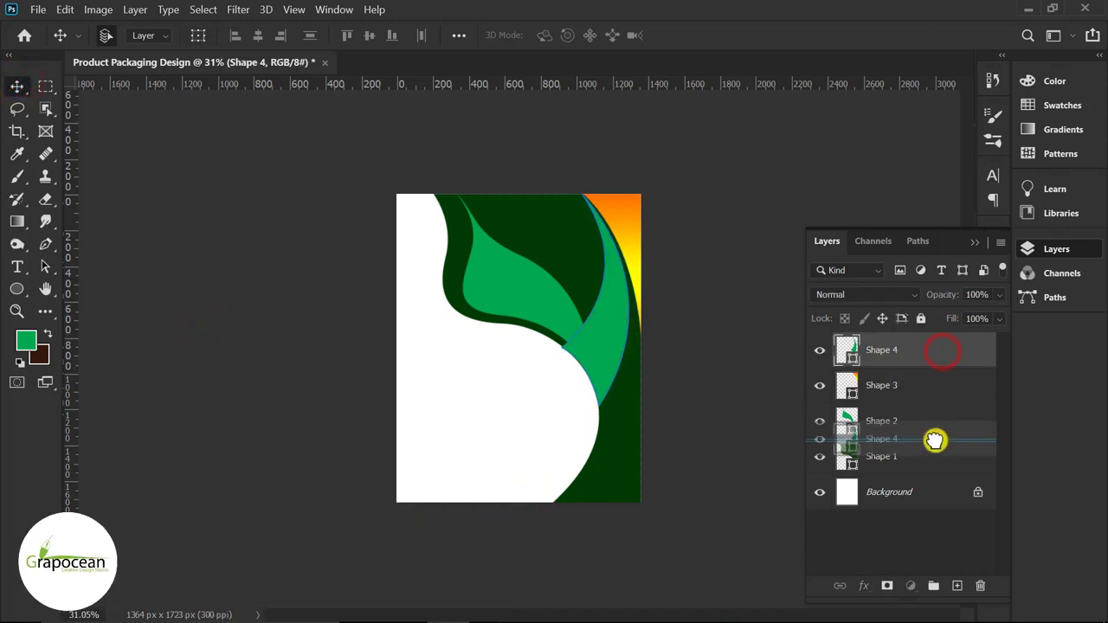
{"action": "right_click", "coordinate": [920, 421]}
{"action": "left_click", "coordinate": [736, 344]}
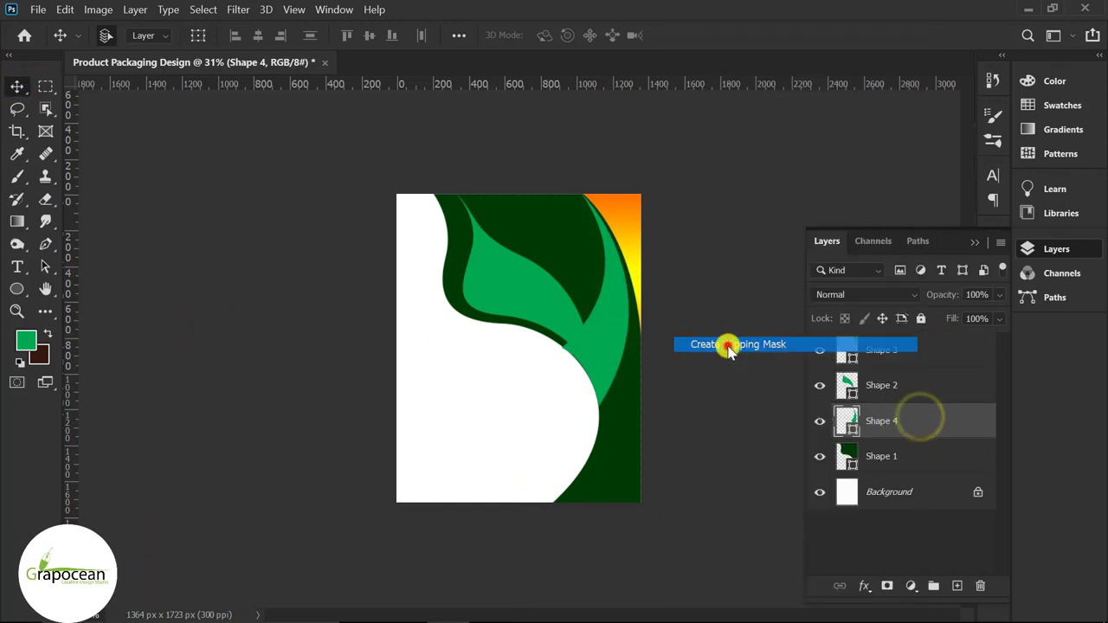
{"action": "left_click", "coordinate": [617, 319]}
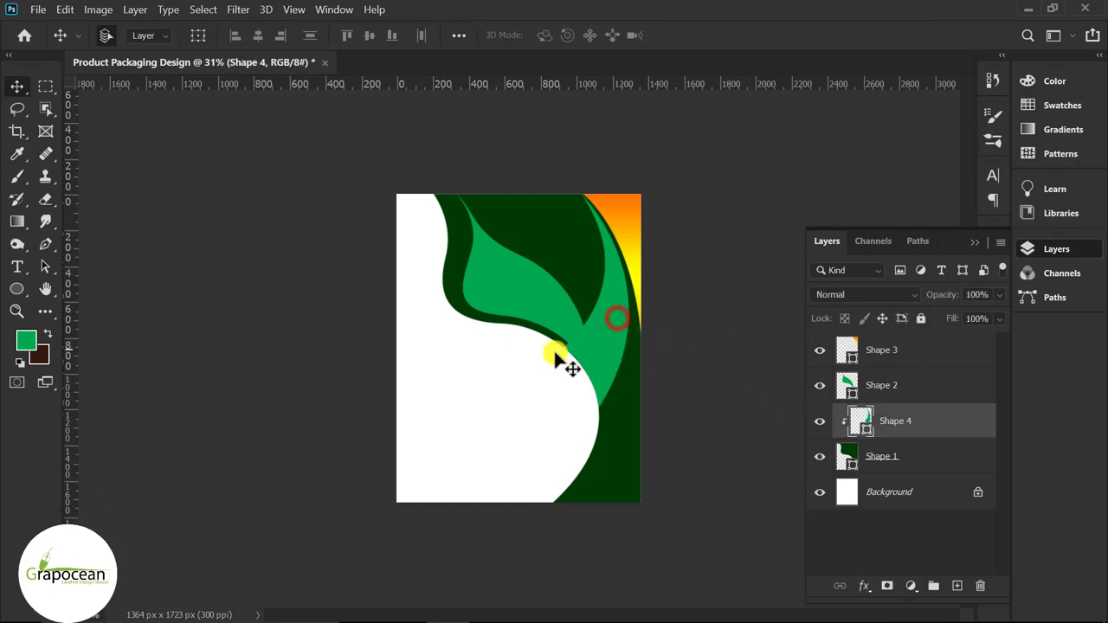
Step: Fill Shape 4 with a two-tone green gradient preset
{"action": "left_click", "coordinate": [17, 288]}
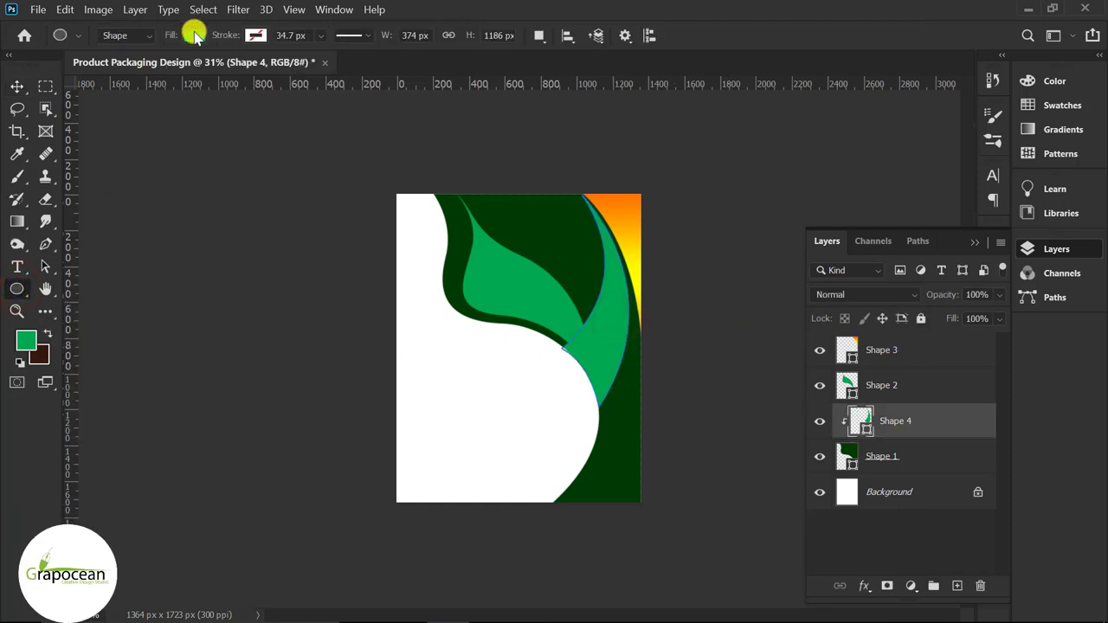
{"action": "left_click", "coordinate": [194, 36]}
{"action": "left_click", "coordinate": [150, 69]}
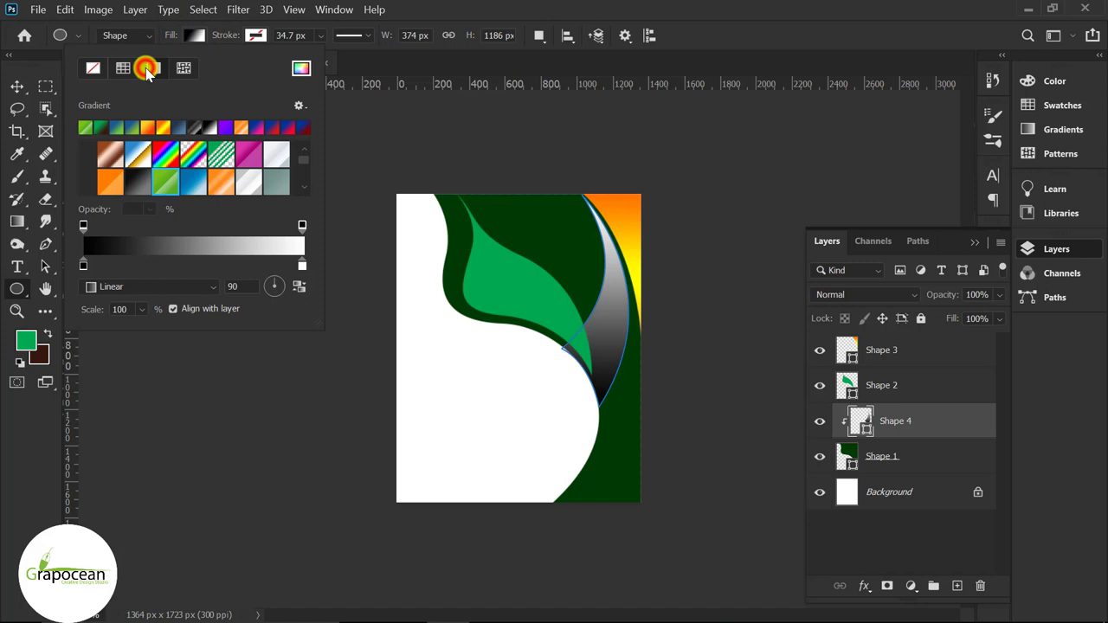
{"action": "left_click", "coordinate": [167, 180]}
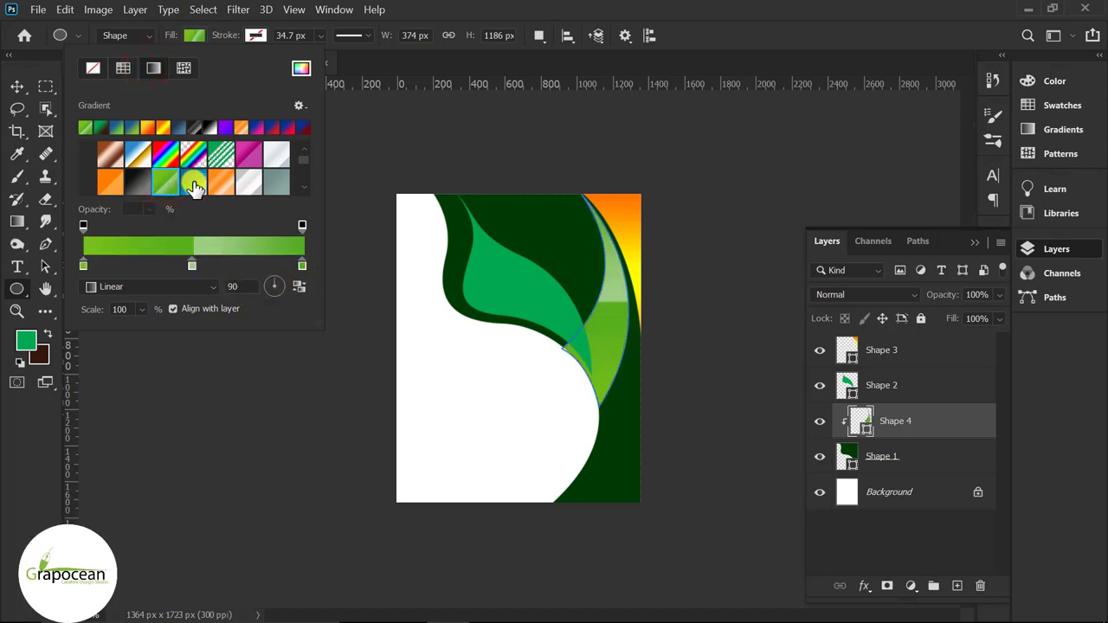
{"action": "left_click", "coordinate": [29, 453]}
{"action": "left_click", "coordinate": [187, 447]}
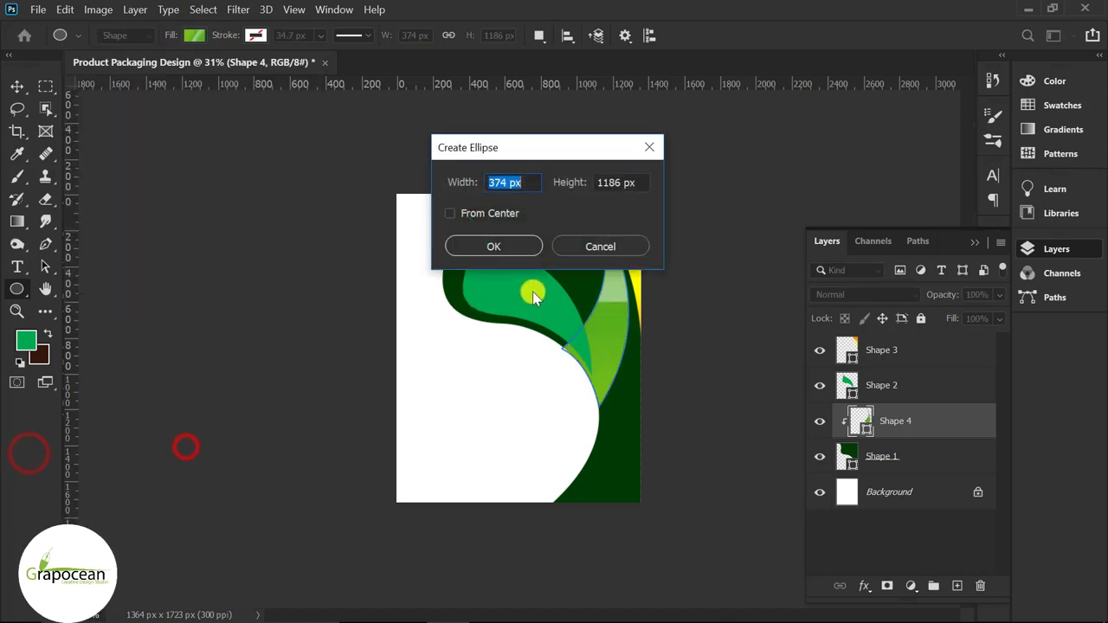
{"action": "left_click", "coordinate": [522, 247]}
{"action": "left_click", "coordinate": [525, 242]}
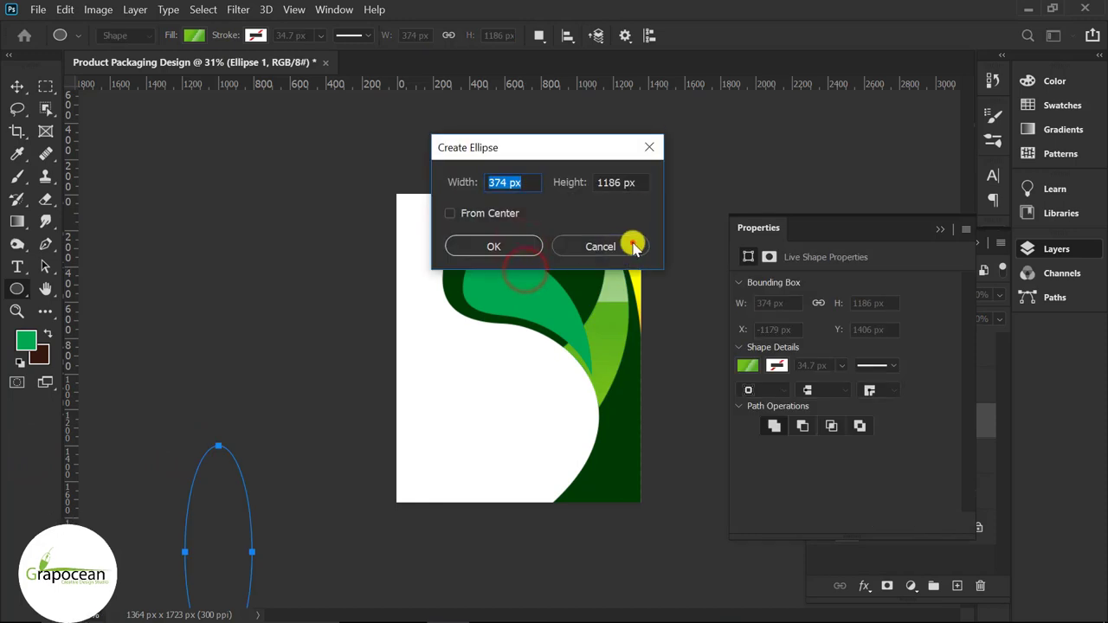
{"action": "left_click", "coordinate": [632, 245]}
{"action": "left_click", "coordinate": [17, 90]}
Step: Give Shape 2 the Orange 3 - Gloss gradient fill and move it below Shape 4
{"action": "left_click", "coordinate": [507, 282]}
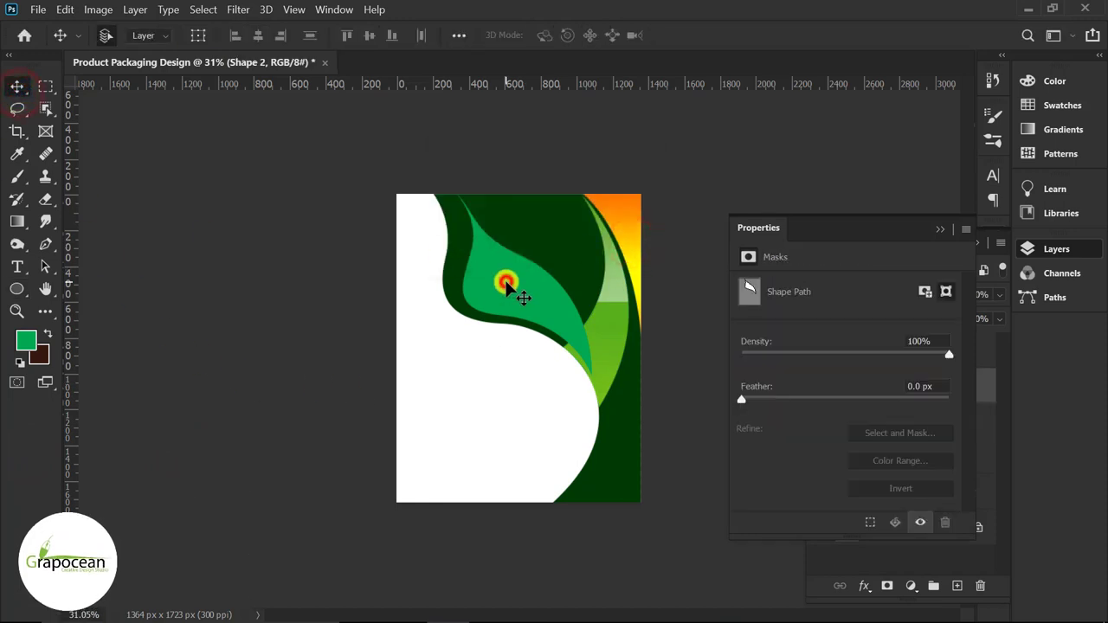
{"action": "left_click", "coordinate": [937, 232]}
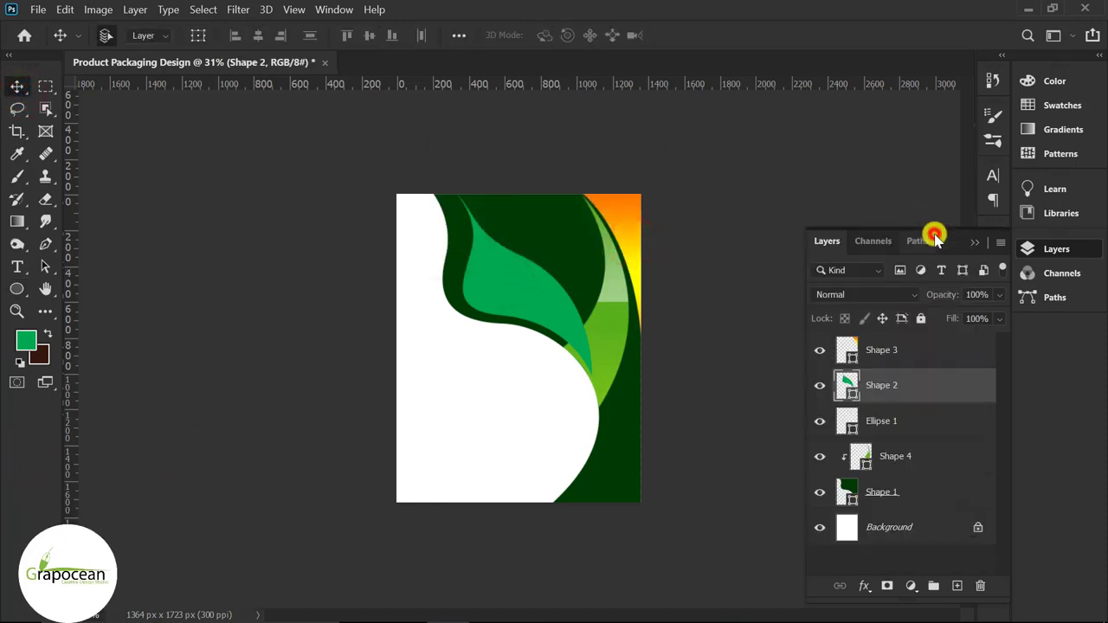
{"action": "left_click", "coordinate": [820, 385]}
{"action": "left_click", "coordinate": [820, 385]}
{"action": "left_click", "coordinate": [17, 290]}
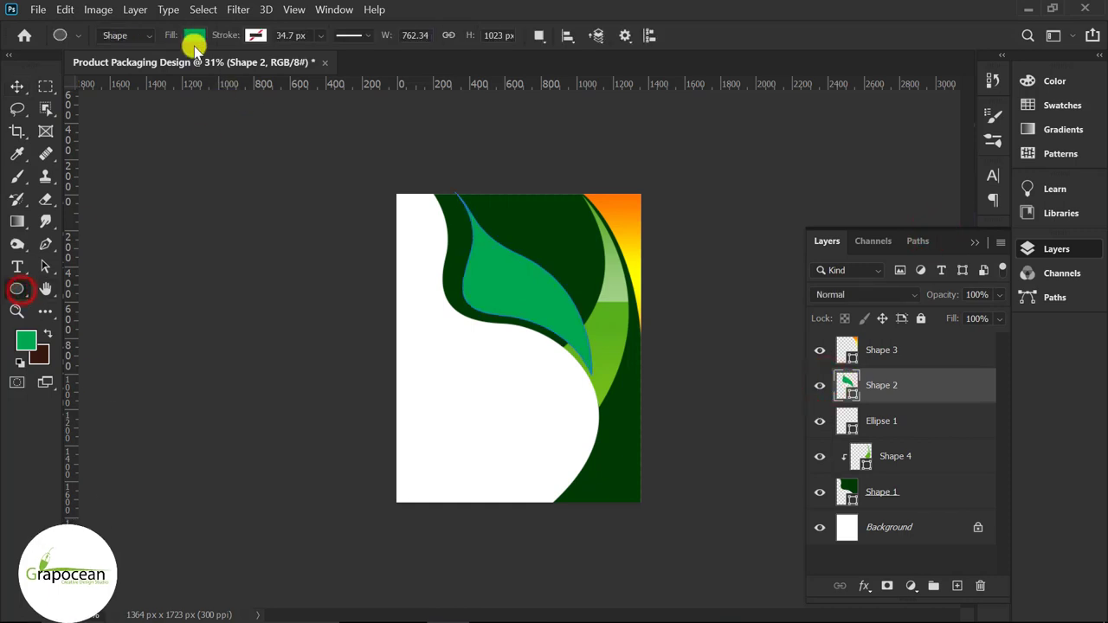
{"action": "left_click", "coordinate": [194, 39]}
{"action": "left_click", "coordinate": [154, 68]}
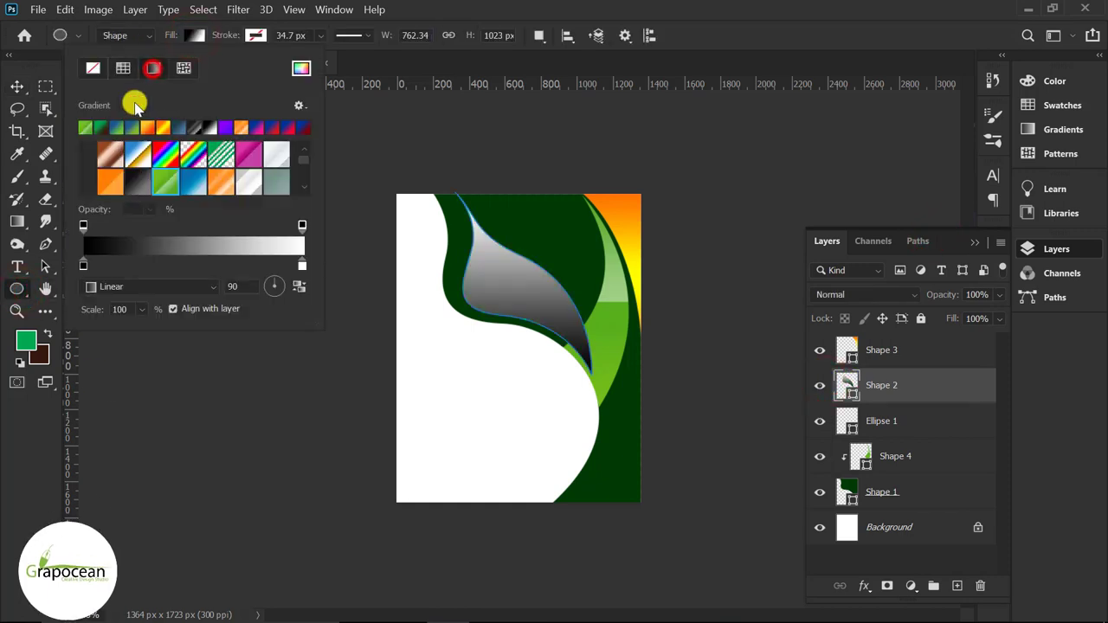
{"action": "left_click", "coordinate": [165, 185]}
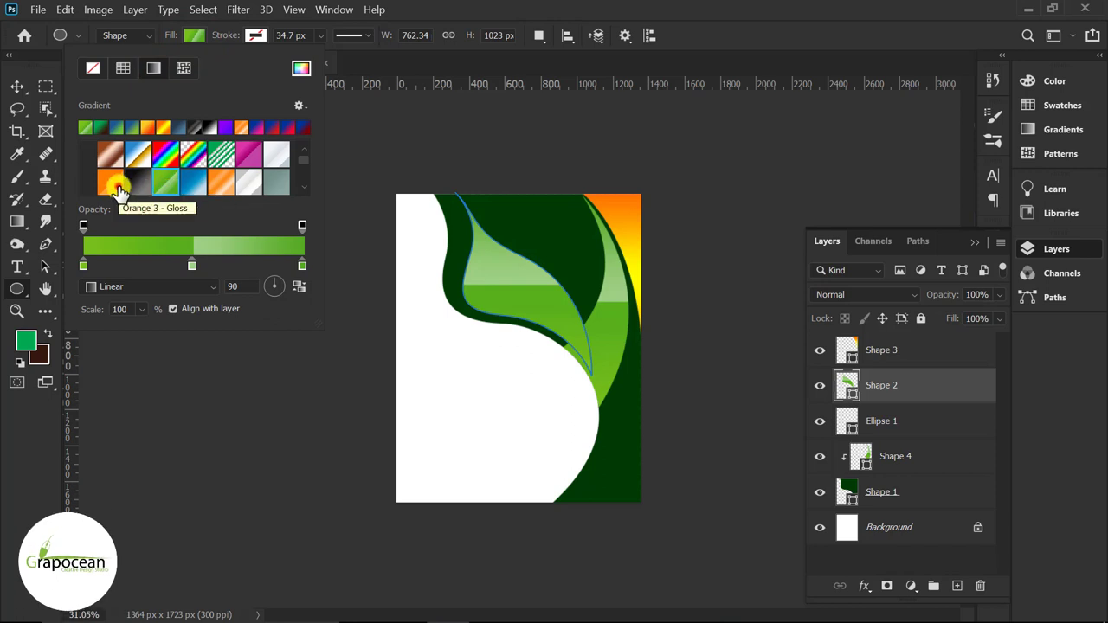
{"action": "left_click", "coordinate": [115, 185]}
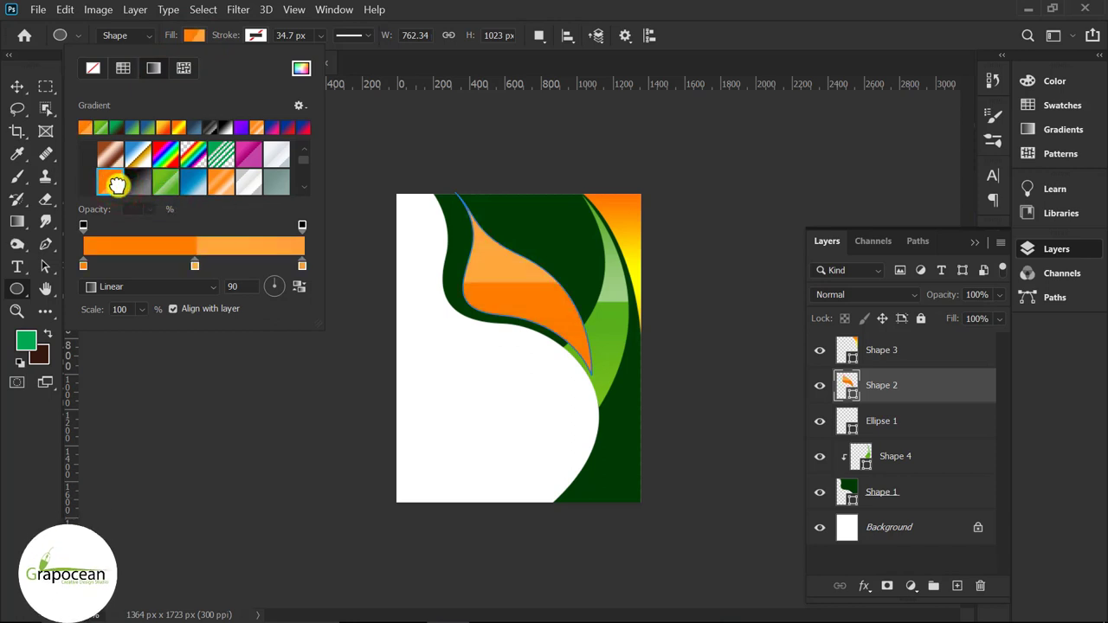
{"action": "left_click", "coordinate": [17, 84]}
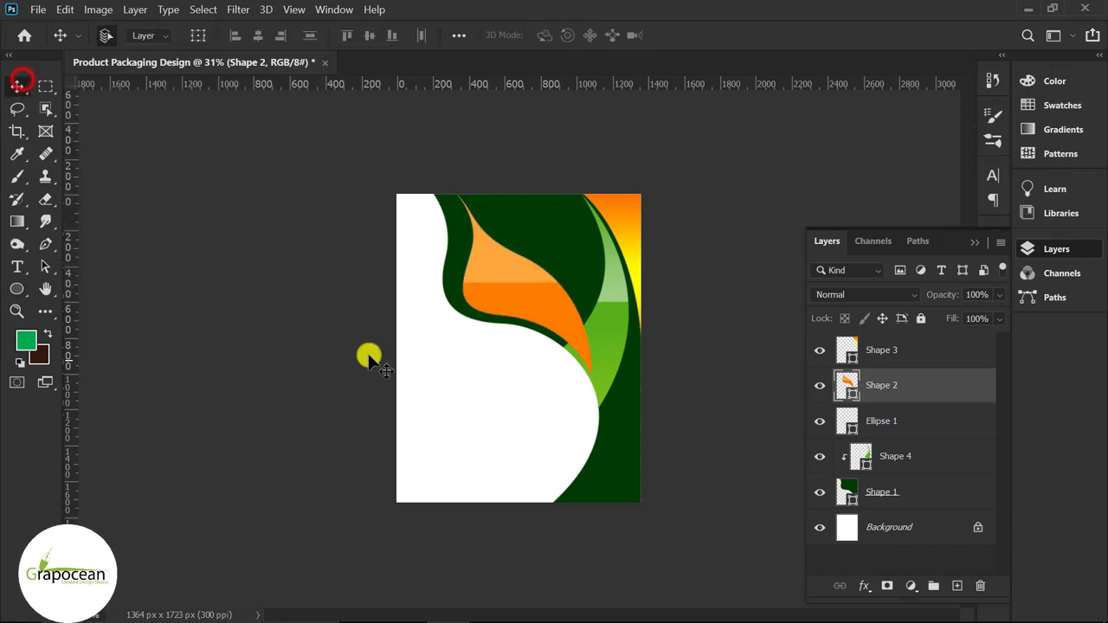
{"action": "left_click", "coordinate": [541, 291]}
{"action": "left_click_drag", "start_coordinate": [918, 388], "coordinate": [911, 480]}
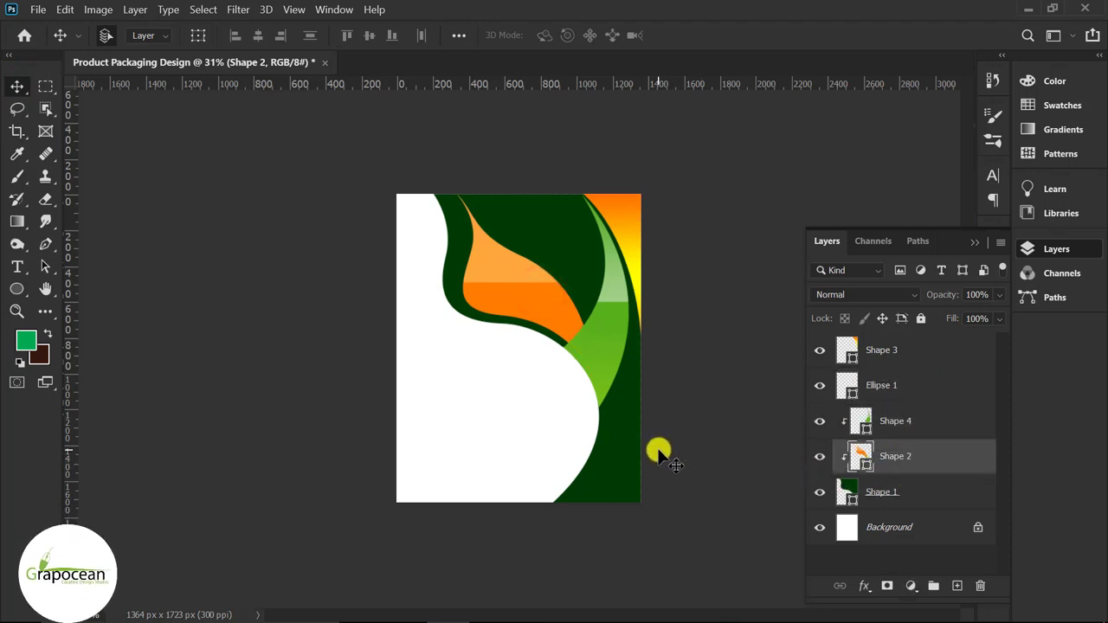
Step: On a new layer above Shape 3, start a green Shape 5 path along the leaf's left edge
{"action": "left_click", "coordinate": [45, 244]}
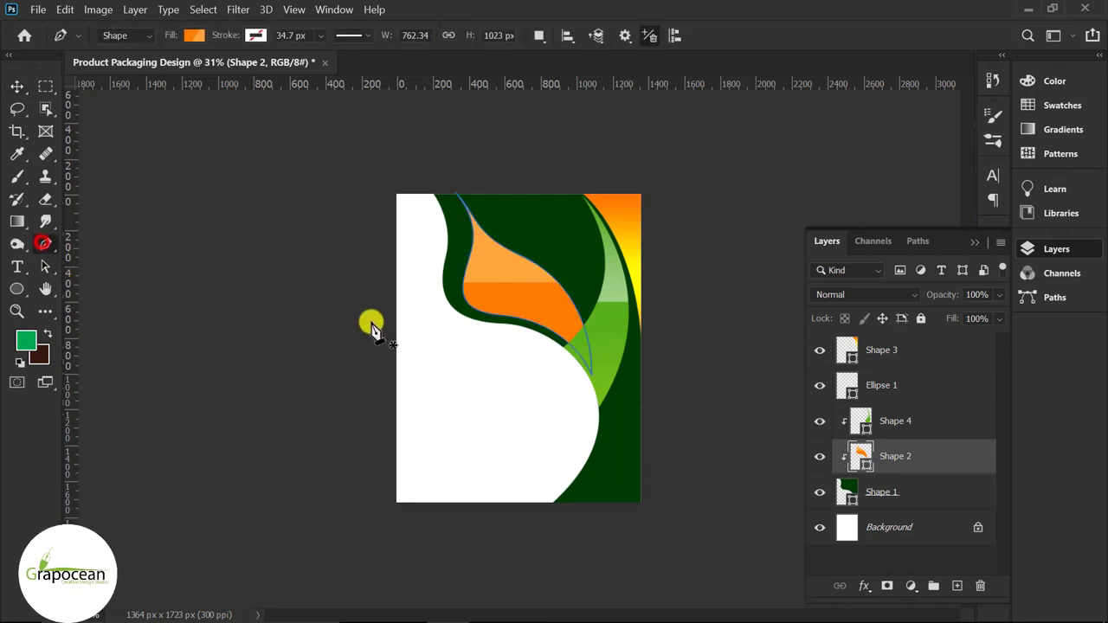
{"action": "left_click", "coordinate": [909, 355]}
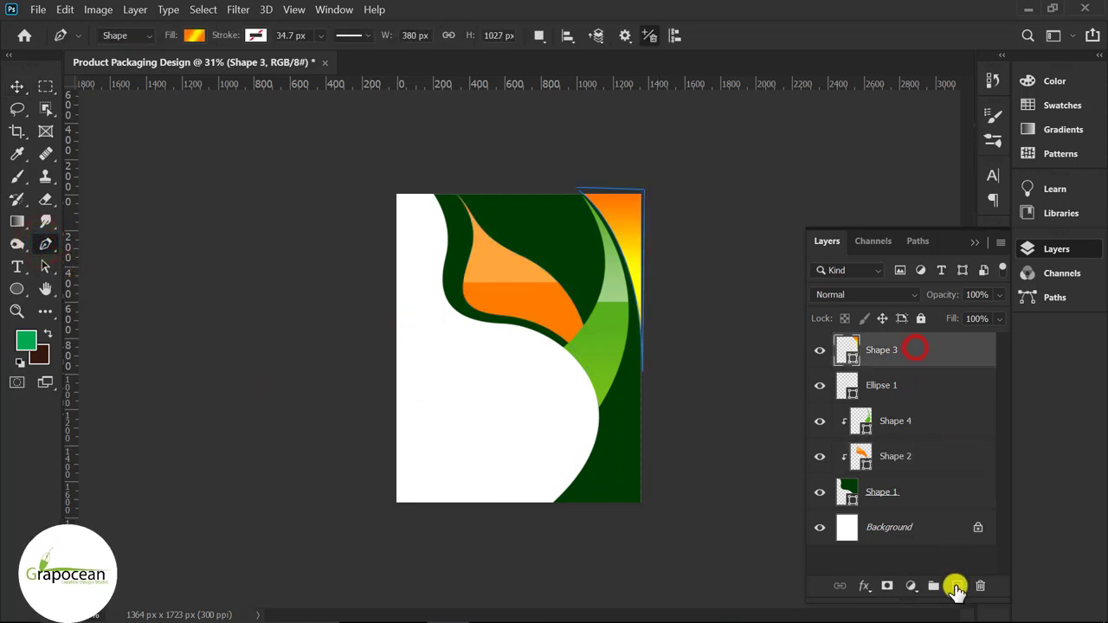
{"action": "left_click", "coordinate": [957, 586]}
{"action": "scroll", "coordinate": [416, 208], "scroll_direction": "up", "scroll_amount": 1}
{"action": "left_click", "coordinate": [413, 171]}
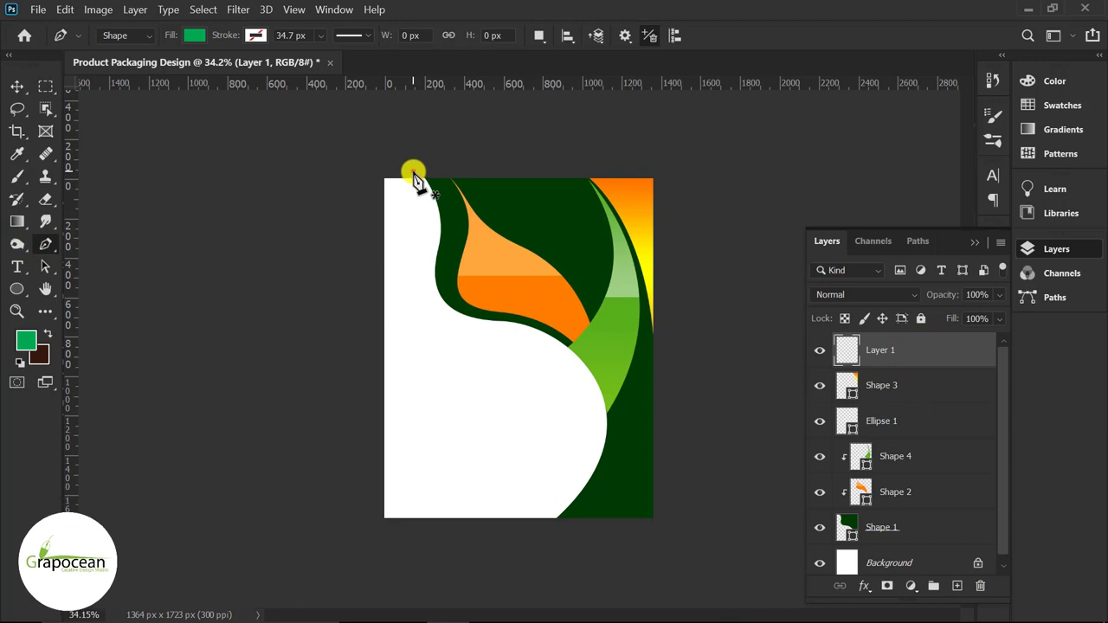
{"action": "left_click_drag", "start_coordinate": [401, 252], "coordinate": [399, 257]}
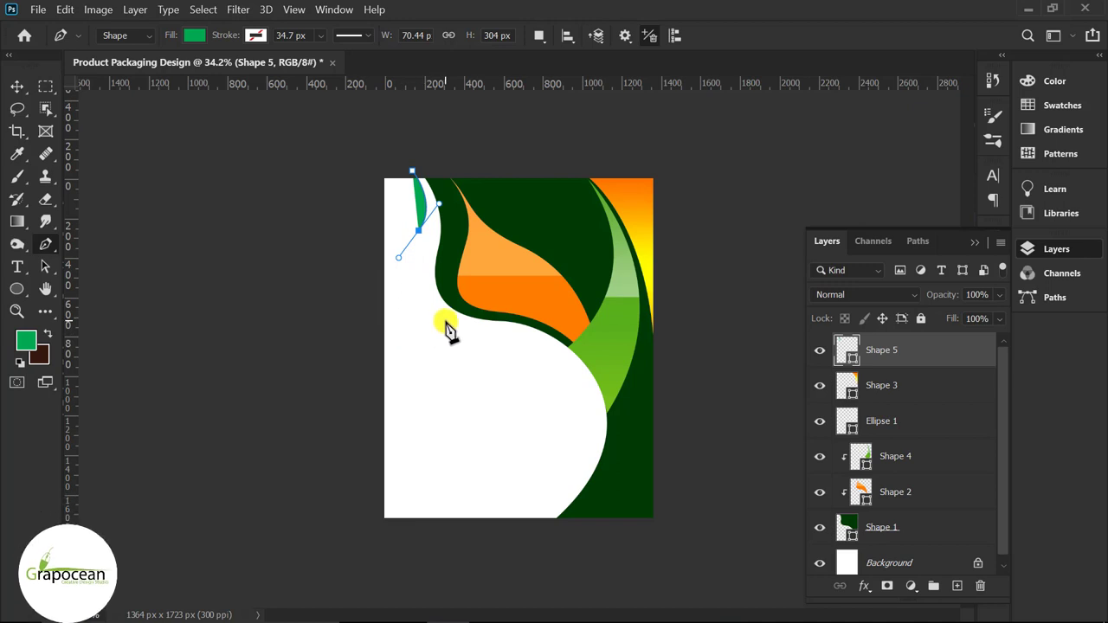
{"action": "left_click_drag", "start_coordinate": [506, 330], "coordinate": [512, 335]}
{"action": "left_click_drag", "start_coordinate": [561, 494], "coordinate": [476, 582]}
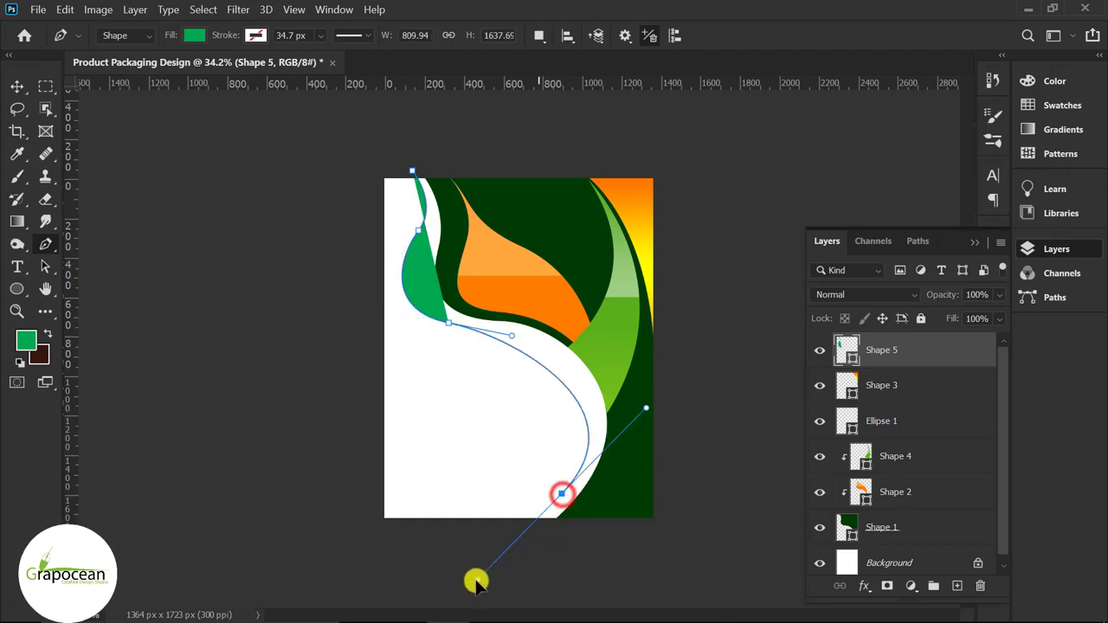
Step: Zoom out and redo Shape 5's lower points so it extends past the package bottom
{"action": "key", "text": "ctrl+minus"}
{"action": "key", "text": "ctrl+z"}
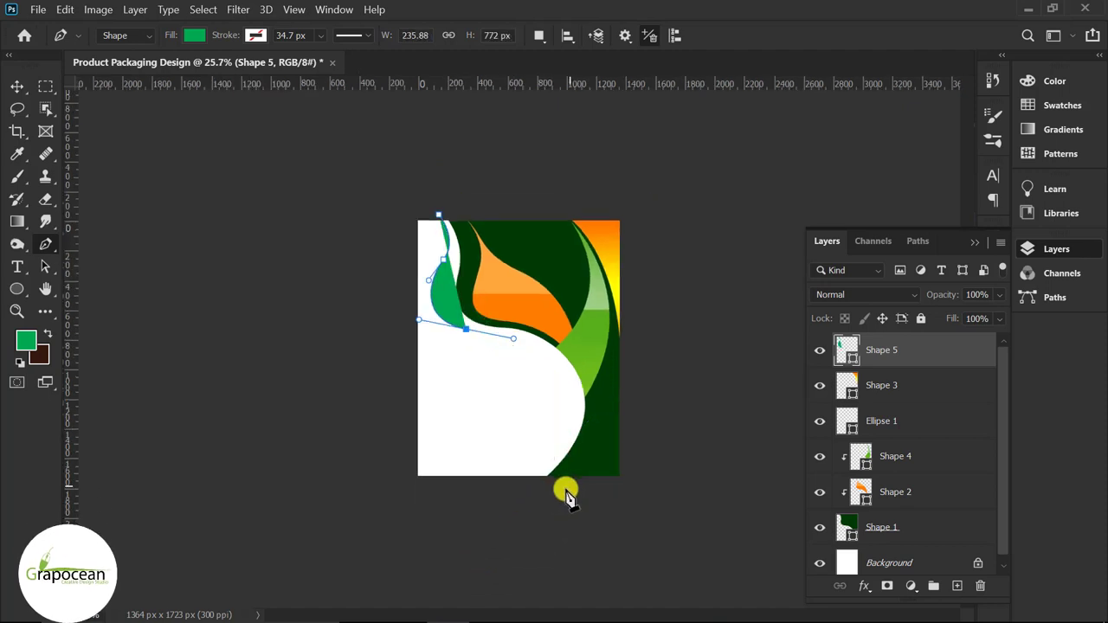
{"action": "mouse_move", "coordinate": [498, 575]}
{"action": "left_mouse_down"}
{"action": "mouse_move", "coordinate": [479, 613]}
{"action": "mouse_move", "coordinate": [549, 487]}
{"action": "left_mouse_up"}
{"action": "key", "text": "ctrl+z"}
{"action": "key", "text": "ctrl+minus"}
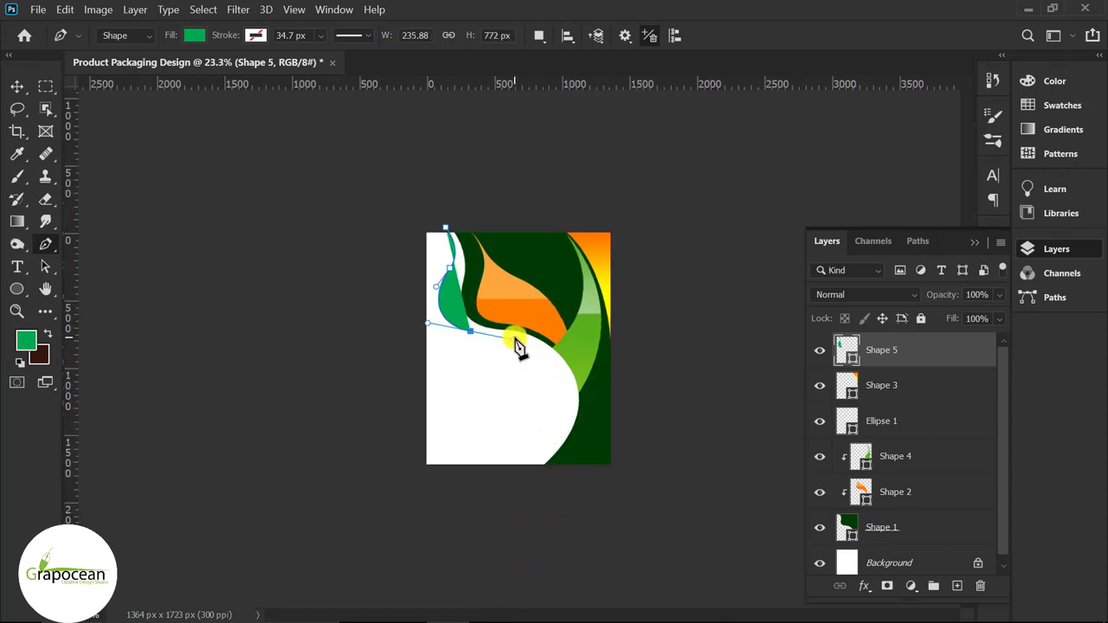
{"action": "left_click", "coordinate": [514, 340]}
{"action": "mouse_move", "coordinate": [548, 484]}
{"action": "left_mouse_down"}
{"action": "mouse_move", "coordinate": [475, 618]}
{"action": "mouse_move", "coordinate": [549, 485]}
{"action": "left_mouse_up"}
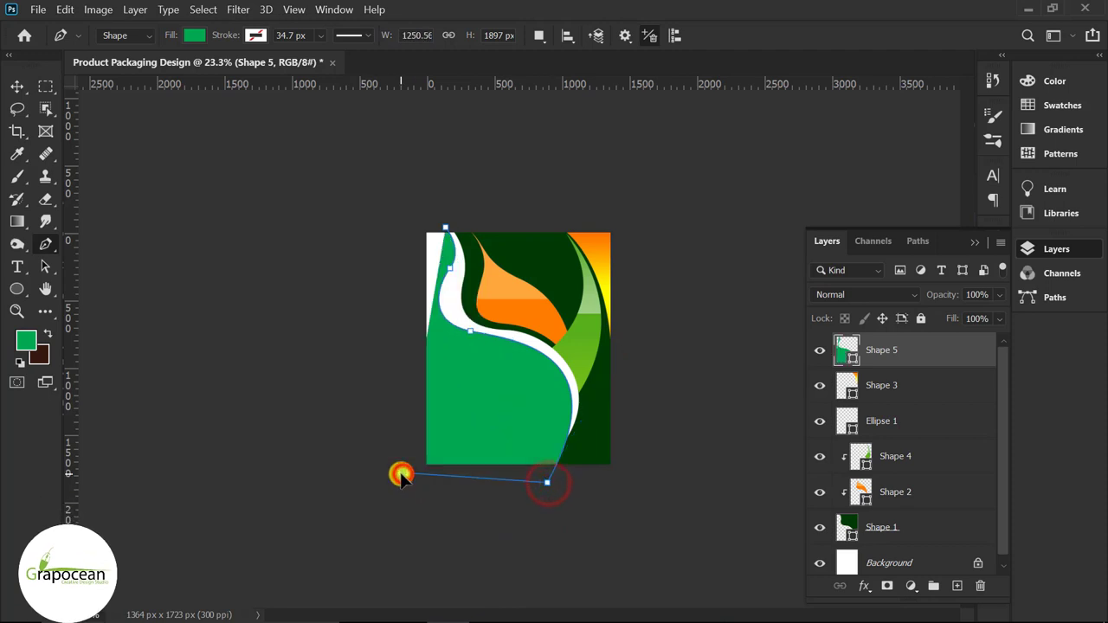
Step: Drag Shape 5's anchors and handles to curve the white strip along the orange leaf
{"action": "left_click", "coordinate": [18, 86]}
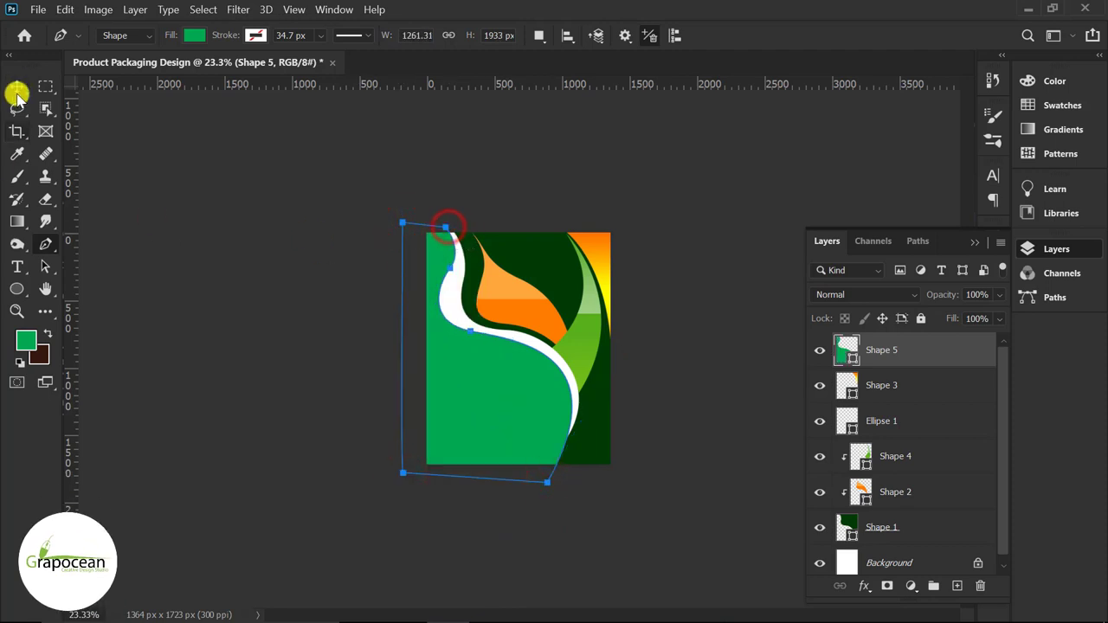
{"action": "left_click", "coordinate": [211, 335]}
{"action": "scroll", "coordinate": [473, 338], "scroll_direction": "up", "scroll_amount": 2}
{"action": "left_click", "coordinate": [482, 363]}
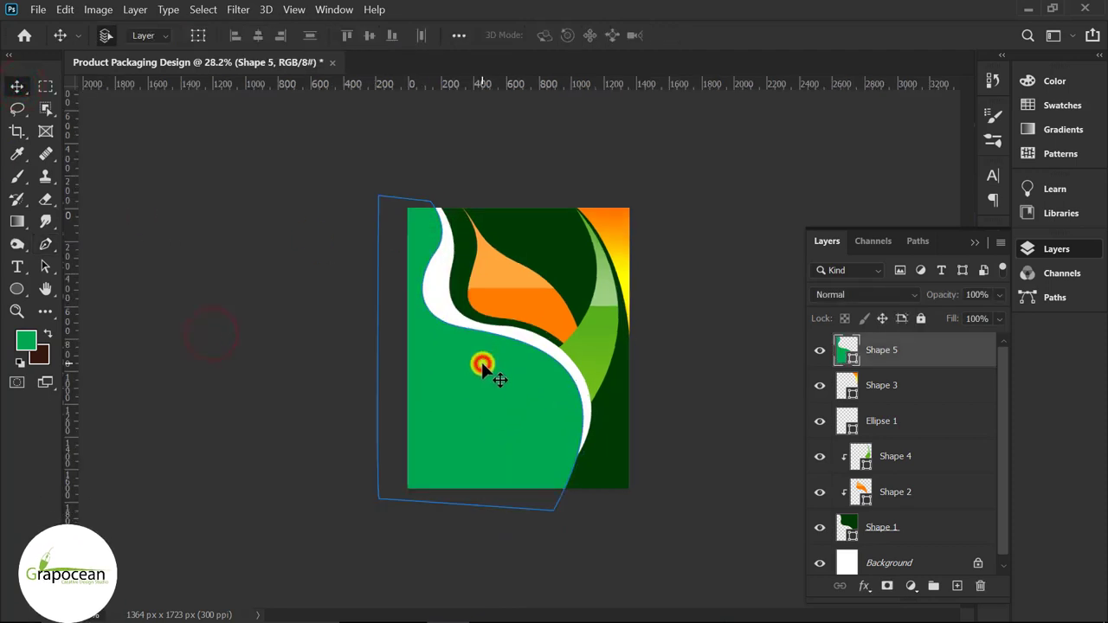
{"action": "left_click", "coordinate": [440, 320]}
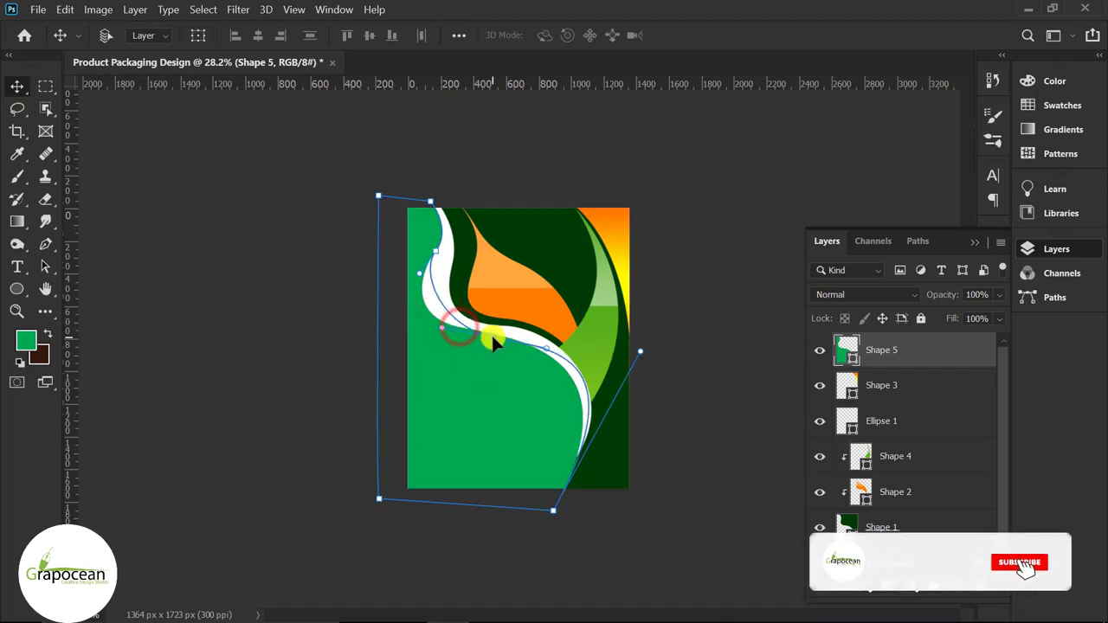
{"action": "mouse_move", "coordinate": [491, 340]}
{"action": "left_mouse_down"}
{"action": "mouse_move", "coordinate": [436, 251]}
{"action": "mouse_move", "coordinate": [463, 236]}
{"action": "mouse_move", "coordinate": [457, 224]}
{"action": "left_mouse_up"}
{"action": "left_click_drag", "start_coordinate": [448, 275], "coordinate": [446, 264]}
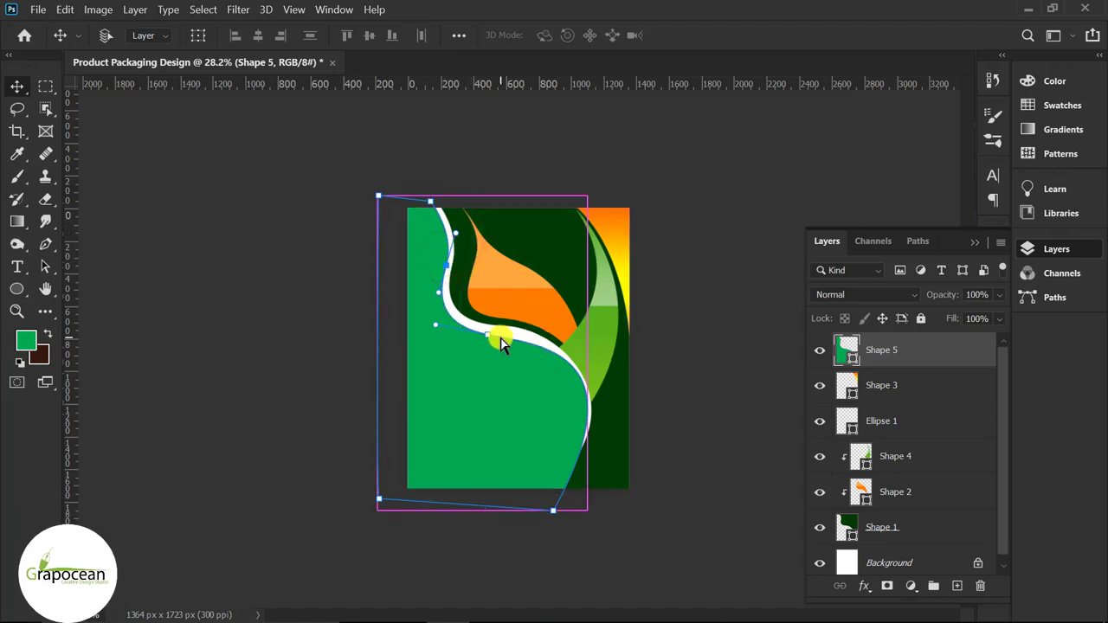
{"action": "mouse_move", "coordinate": [488, 338]}
{"action": "left_mouse_down"}
{"action": "mouse_move", "coordinate": [574, 358]}
{"action": "mouse_move", "coordinate": [494, 331]}
{"action": "left_mouse_up"}
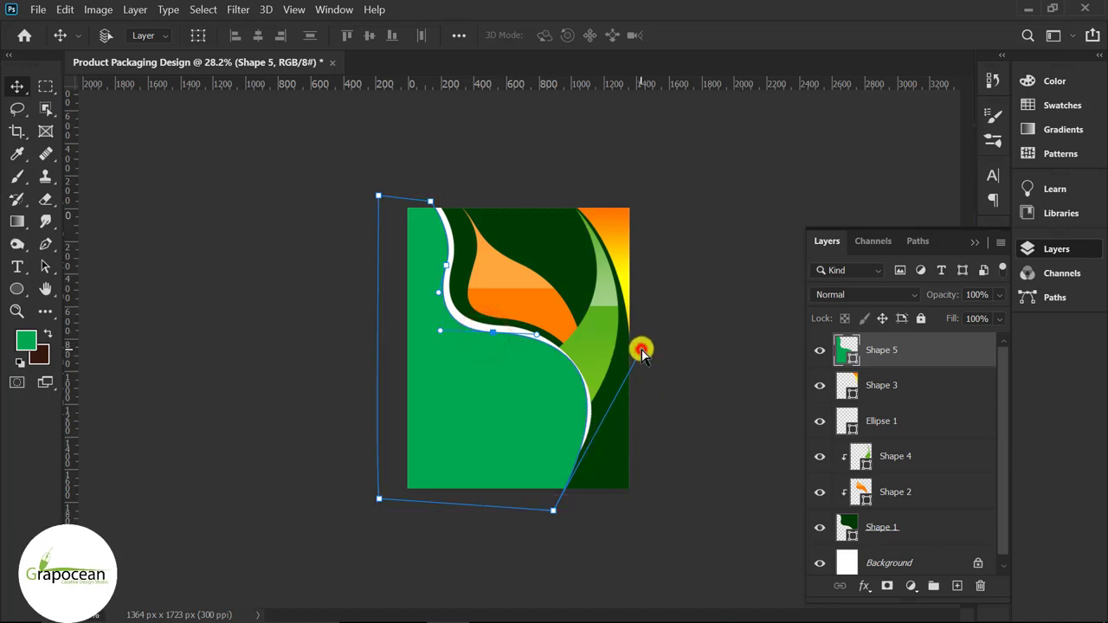
{"action": "left_click_drag", "start_coordinate": [648, 371], "coordinate": [648, 376]}
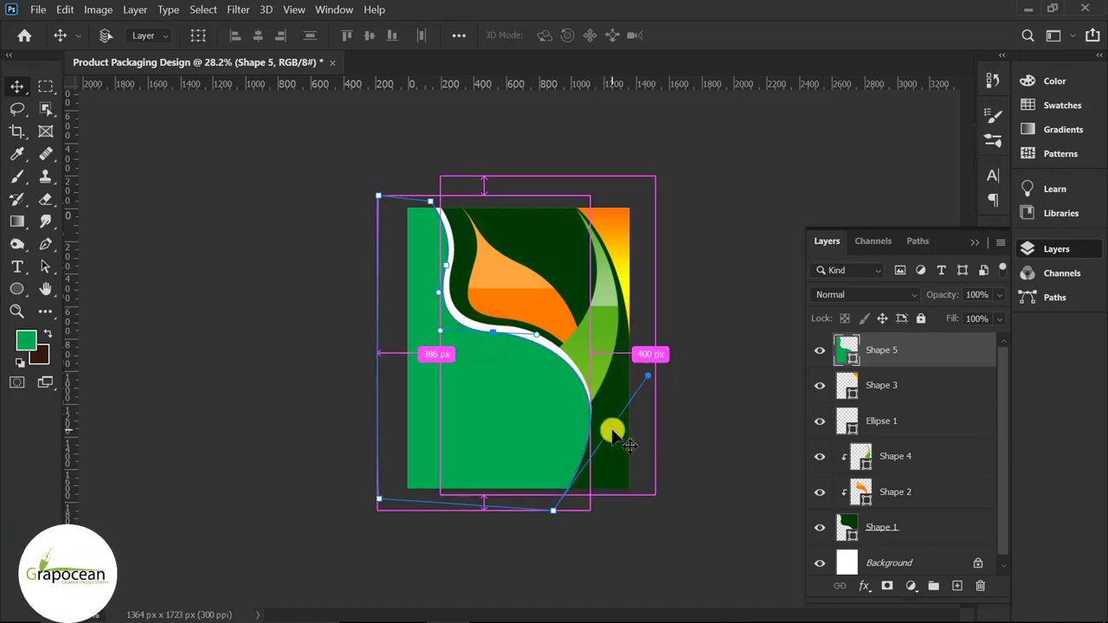
{"action": "left_click", "coordinate": [260, 334]}
{"action": "left_click", "coordinate": [557, 416]}
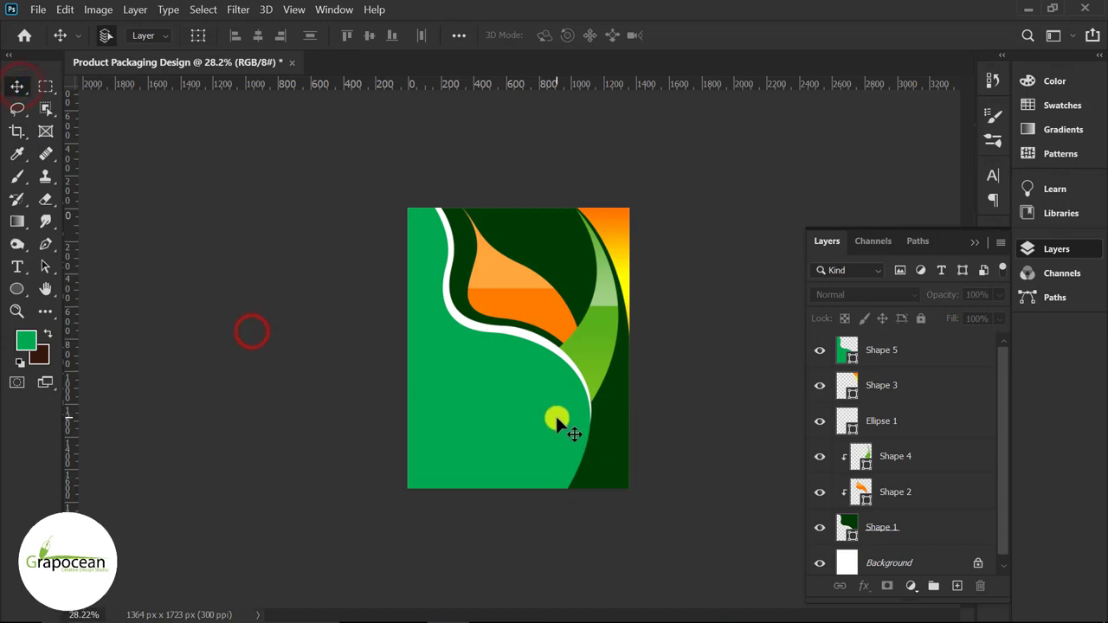
Step: Widen the white strip at the top by adjusting Shape 5's upper anchor
{"action": "left_click", "coordinate": [445, 264]}
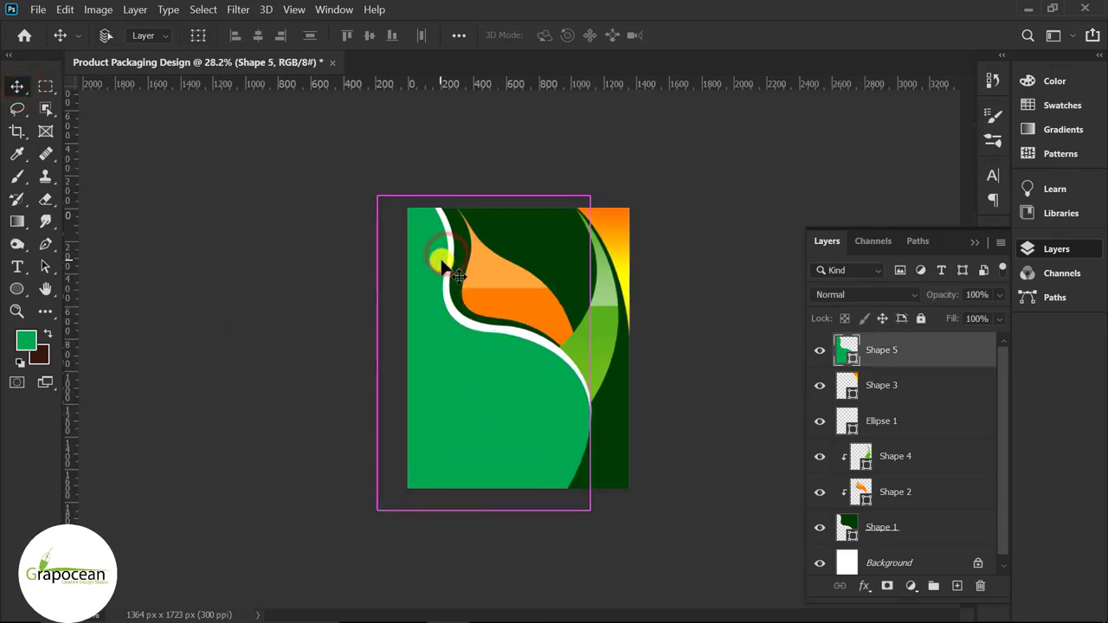
{"action": "left_click", "coordinate": [440, 269]}
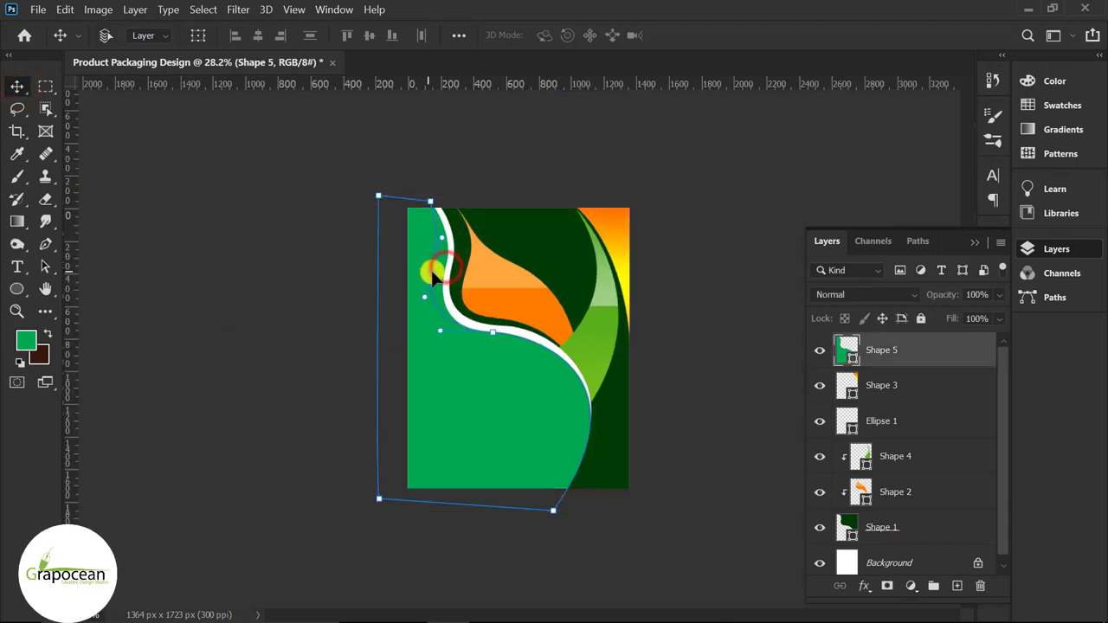
{"action": "left_click_drag", "start_coordinate": [433, 274], "coordinate": [442, 240]}
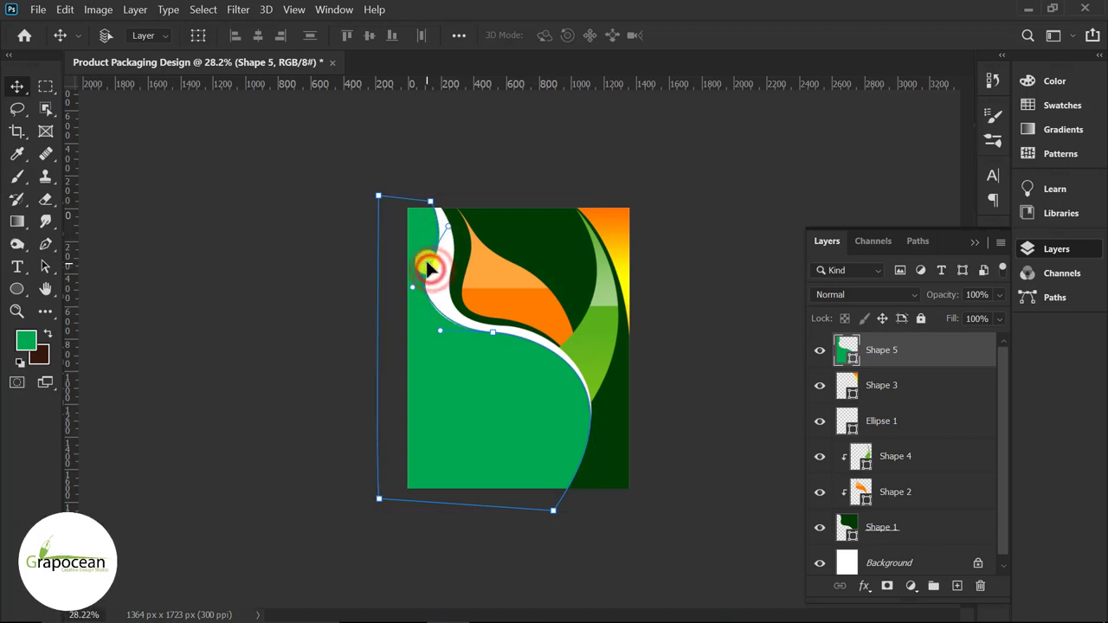
{"action": "mouse_move", "coordinate": [430, 271]}
{"action": "left_mouse_down"}
{"action": "mouse_move", "coordinate": [412, 293]}
{"action": "mouse_move", "coordinate": [433, 271]}
{"action": "left_mouse_up"}
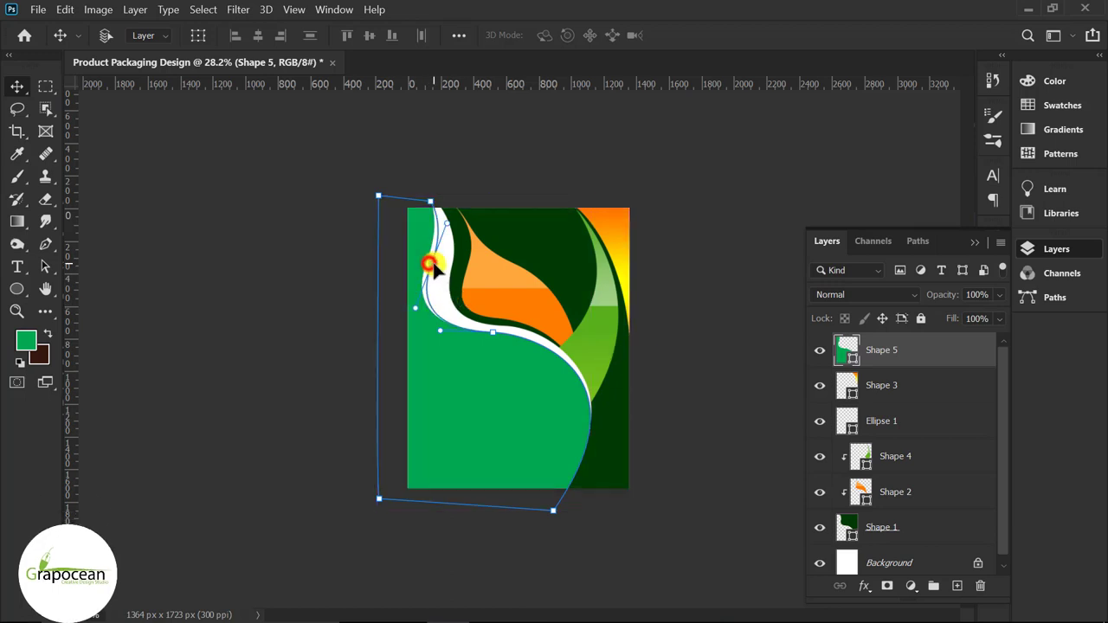
{"action": "left_click", "coordinate": [18, 85]}
Step: Open 0UztOYUIGB.jpg from Downloads, unlock its layer, and drag it into the packaging document
{"action": "left_click", "coordinate": [180, 322]}
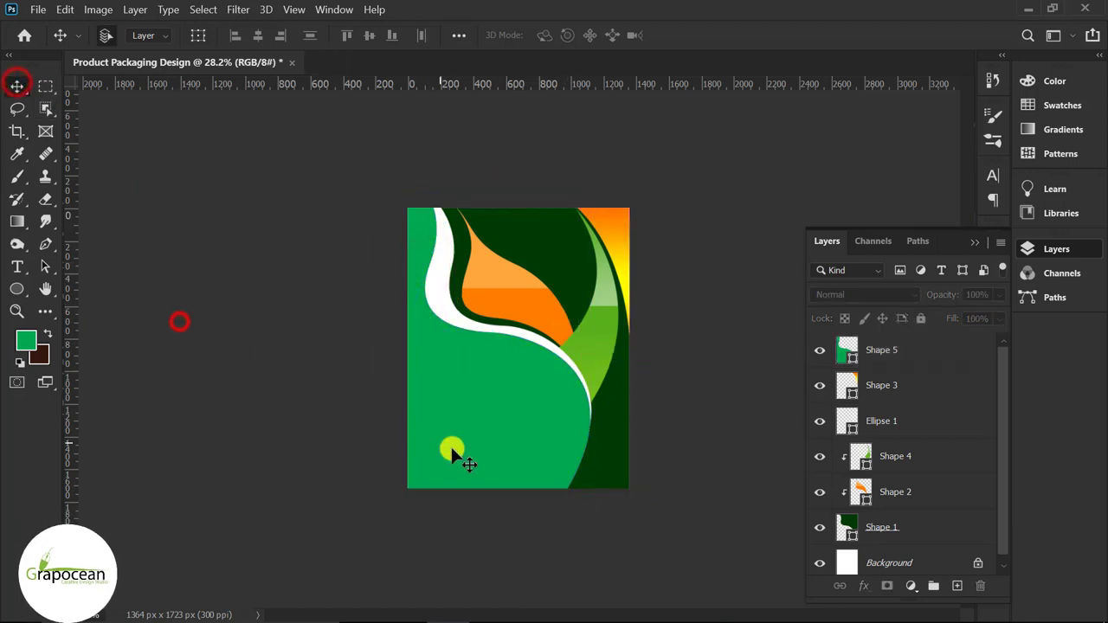
{"action": "scroll", "coordinate": [589, 463], "scroll_direction": "down", "scroll_amount": 1}
{"action": "scroll", "coordinate": [601, 458], "scroll_direction": "down", "scroll_amount": 1}
{"action": "left_click", "coordinate": [38, 8]}
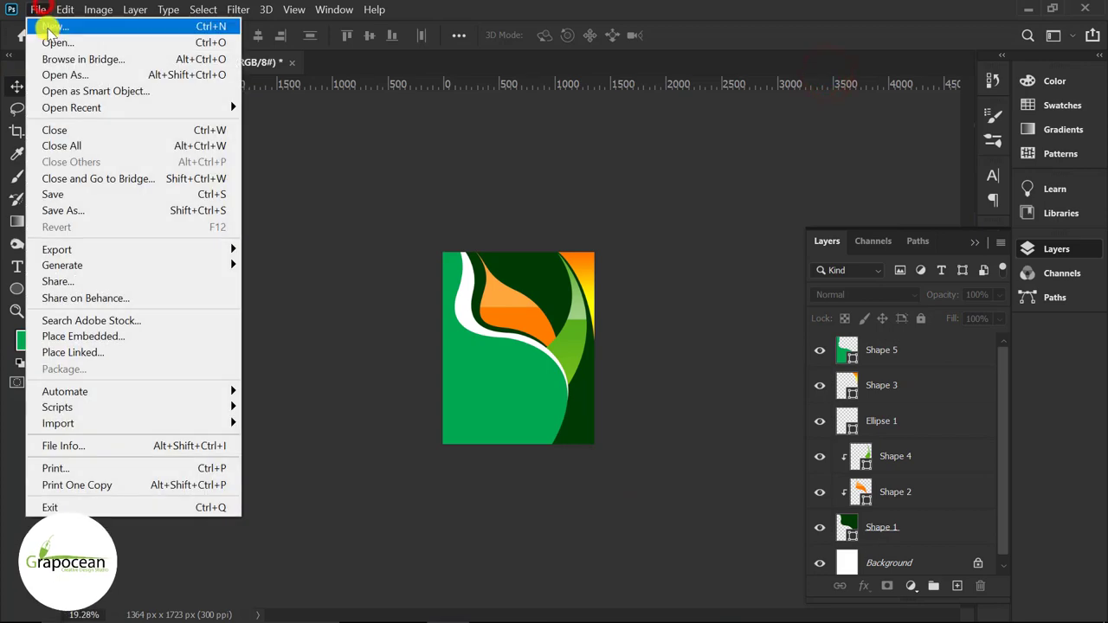
{"action": "left_click", "coordinate": [52, 43]}
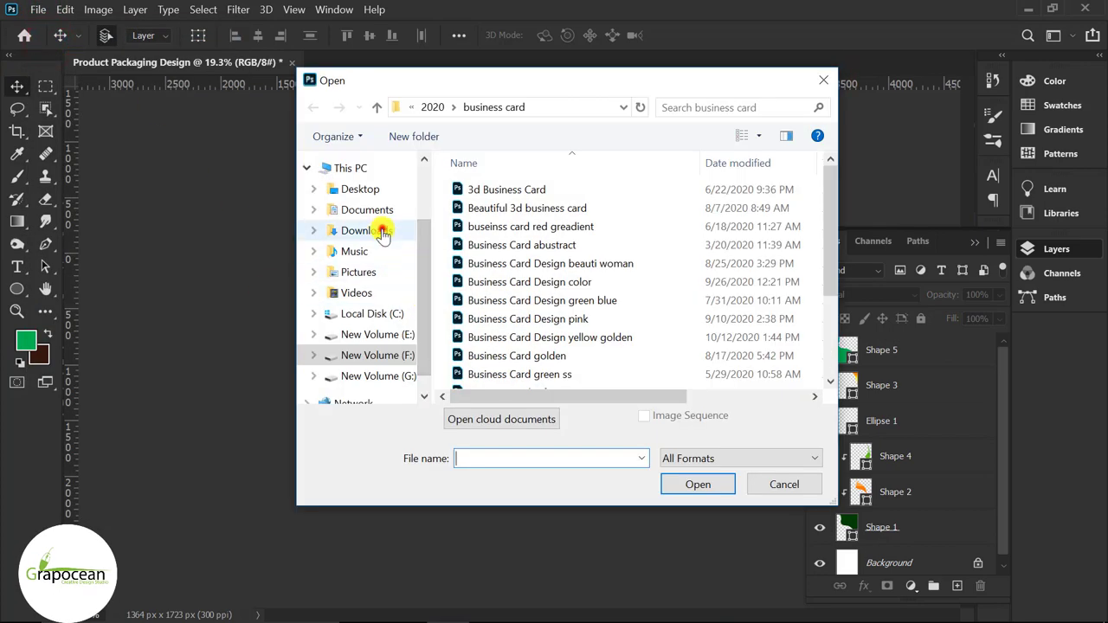
{"action": "left_click", "coordinate": [378, 230]}
{"action": "left_click", "coordinate": [511, 329]}
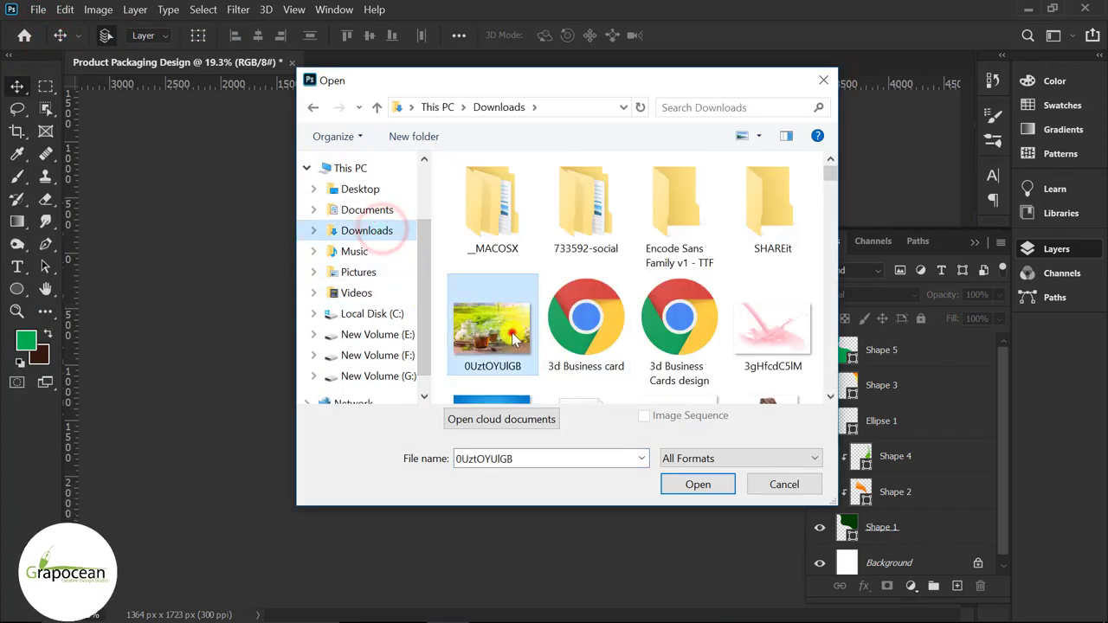
{"action": "left_click", "coordinate": [703, 485]}
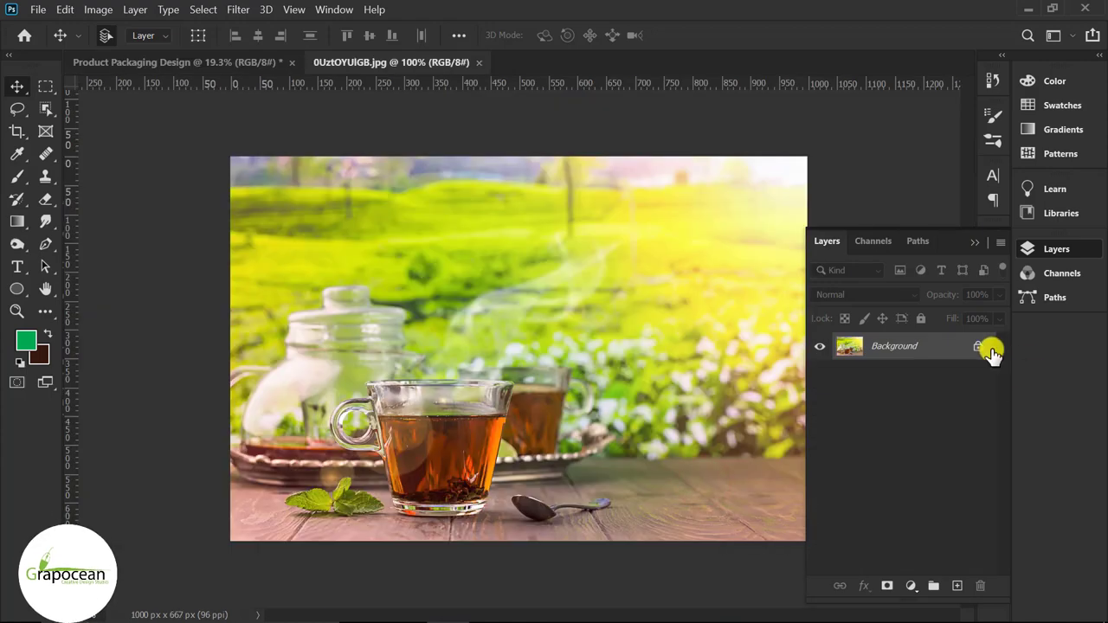
{"action": "left_click", "coordinate": [988, 348]}
{"action": "mouse_move", "coordinate": [502, 303]}
{"action": "left_mouse_down"}
{"action": "mouse_move", "coordinate": [224, 124]}
{"action": "mouse_move", "coordinate": [538, 433]}
{"action": "mouse_move", "coordinate": [564, 476]}
{"action": "mouse_move", "coordinate": [551, 372]}
{"action": "mouse_move", "coordinate": [577, 358]}
{"action": "left_mouse_up"}
Step: Scale the tea photo over the package and clip it into Shape 5
{"action": "key", "text": "ctrl+t"}
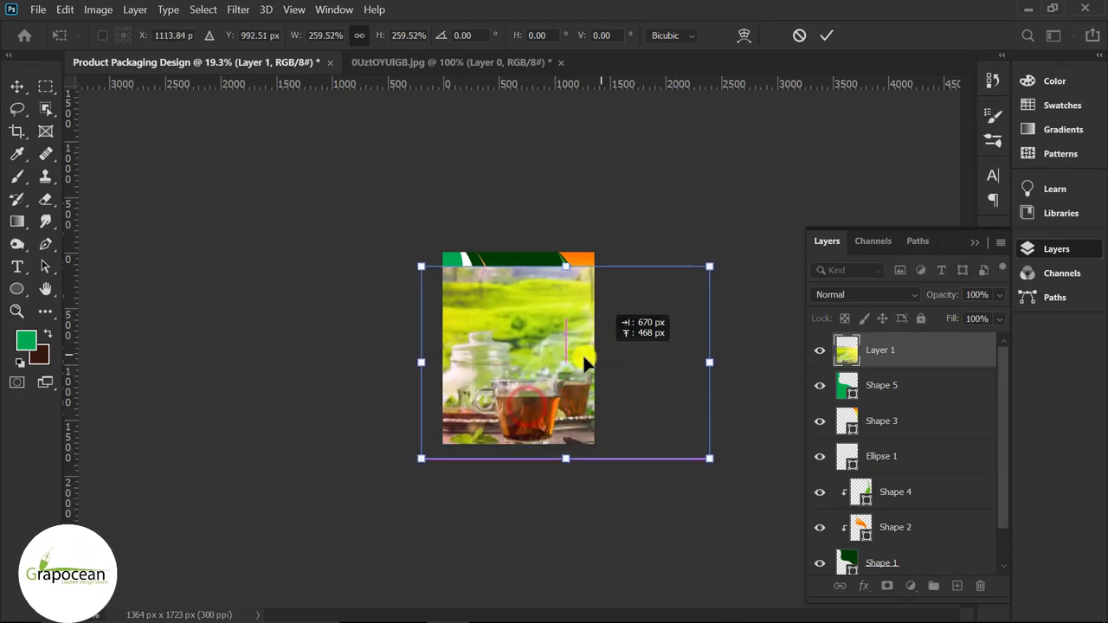
{"action": "left_click_drag", "start_coordinate": [690, 461], "coordinate": [584, 429]}
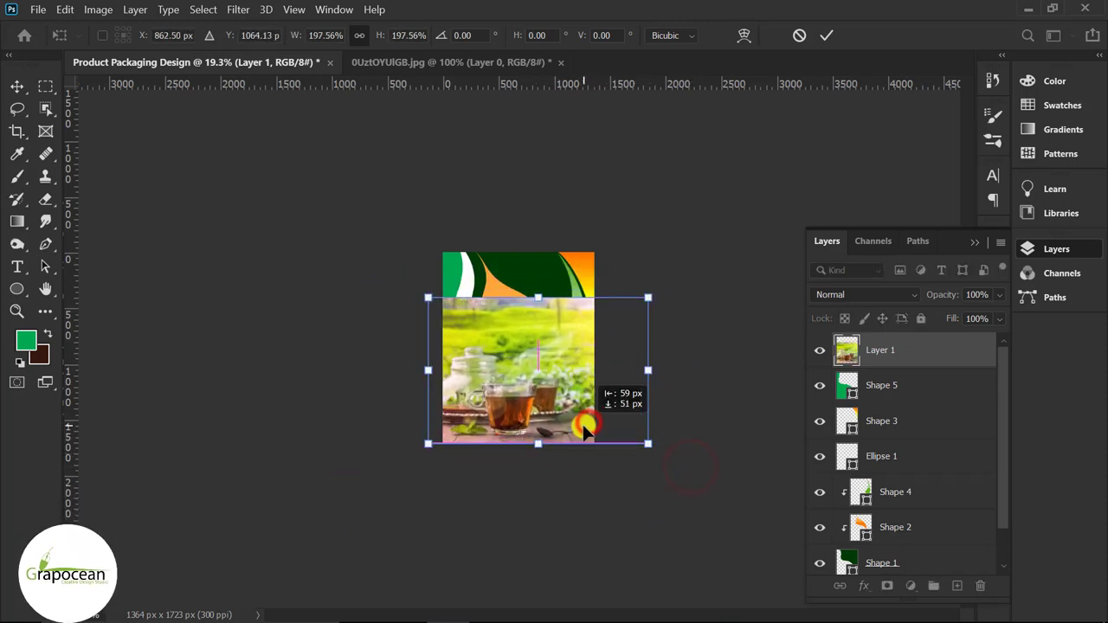
{"action": "left_click", "coordinate": [821, 36]}
{"action": "right_click", "coordinate": [940, 351]}
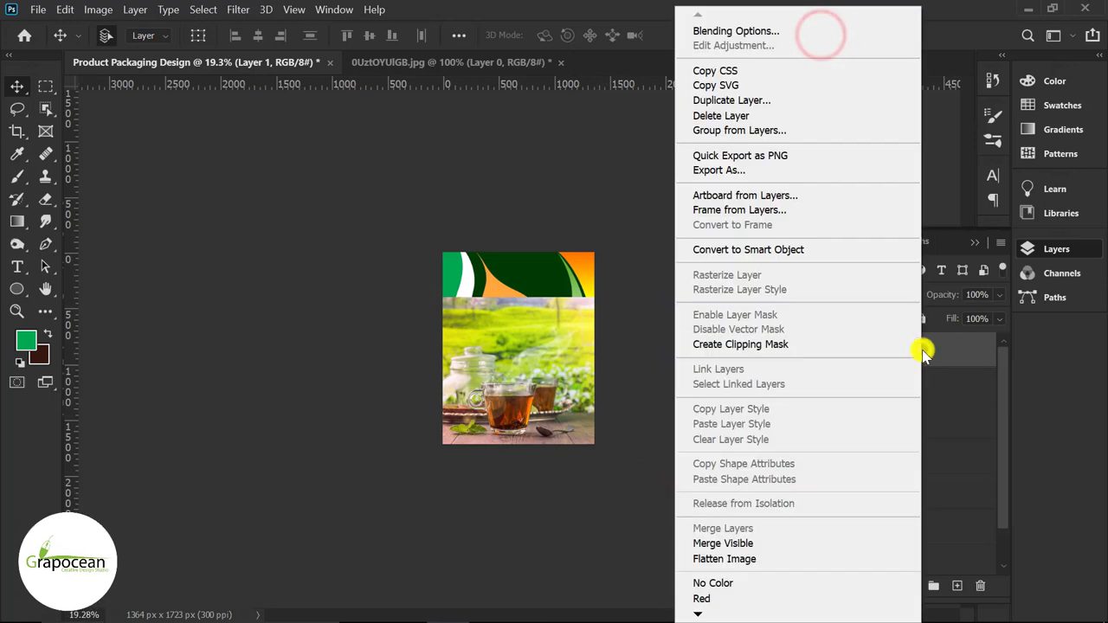
{"action": "left_click", "coordinate": [921, 349]}
{"action": "key", "text": "ctrl+0"}
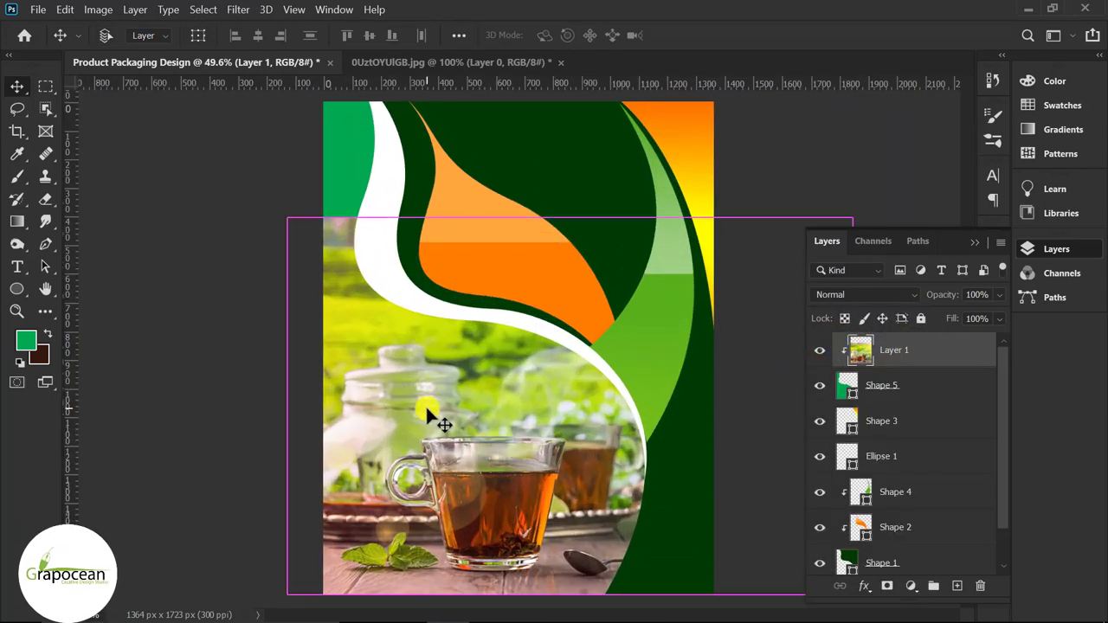
Step: Enlarge the clipped tea photo to fill the lower package, then add a layer mask
{"action": "key", "text": "ctrl+t"}
{"action": "mouse_move", "coordinate": [571, 217]}
{"action": "left_mouse_down"}
{"action": "mouse_move", "coordinate": [549, 106]}
{"action": "mouse_move", "coordinate": [540, 251]}
{"action": "left_mouse_up"}
{"action": "key", "text": "ctrl+minus"}
{"action": "scroll", "coordinate": [621, 474], "scroll_direction": "down", "scroll_amount": 1}
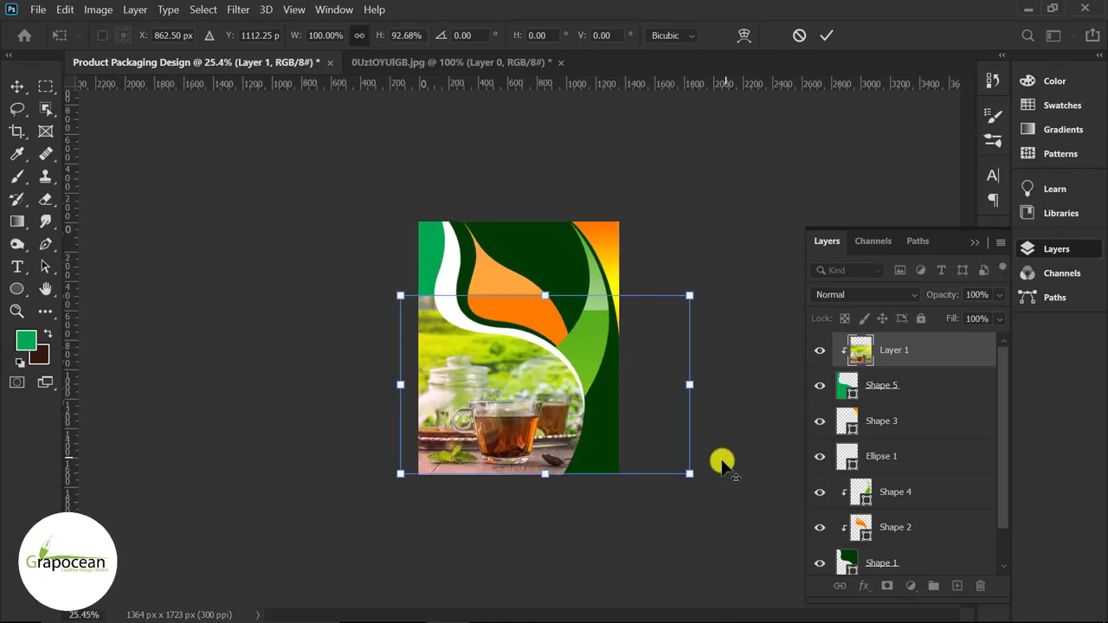
{"action": "left_click_drag", "start_coordinate": [688, 477], "coordinate": [701, 489]}
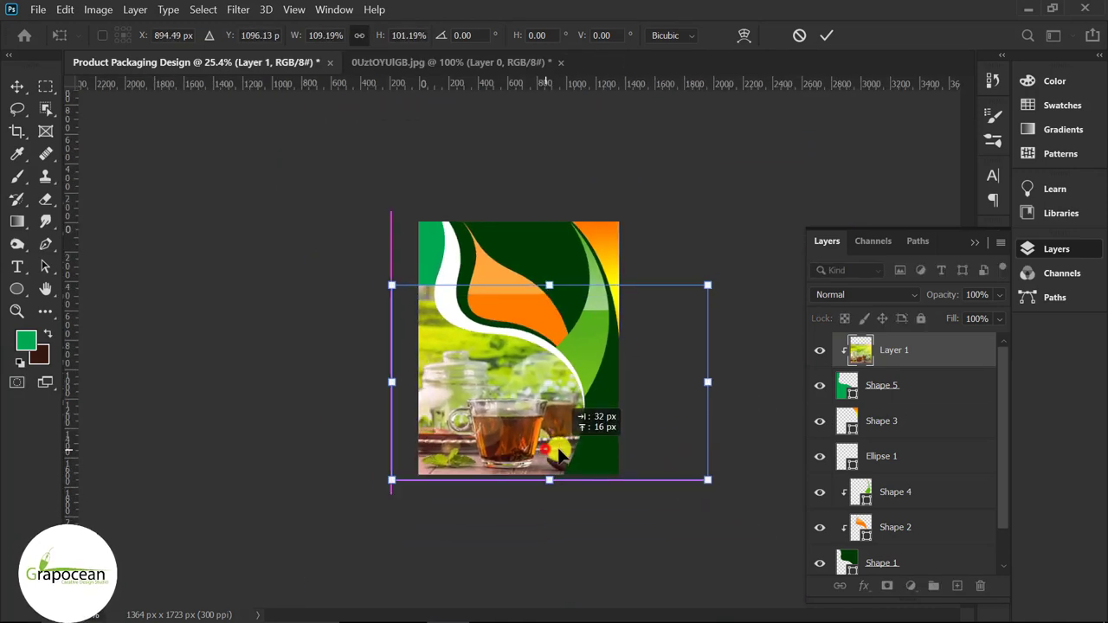
{"action": "left_click_drag", "start_coordinate": [654, 414], "coordinate": [662, 419]}
{"action": "left_click", "coordinate": [823, 33]}
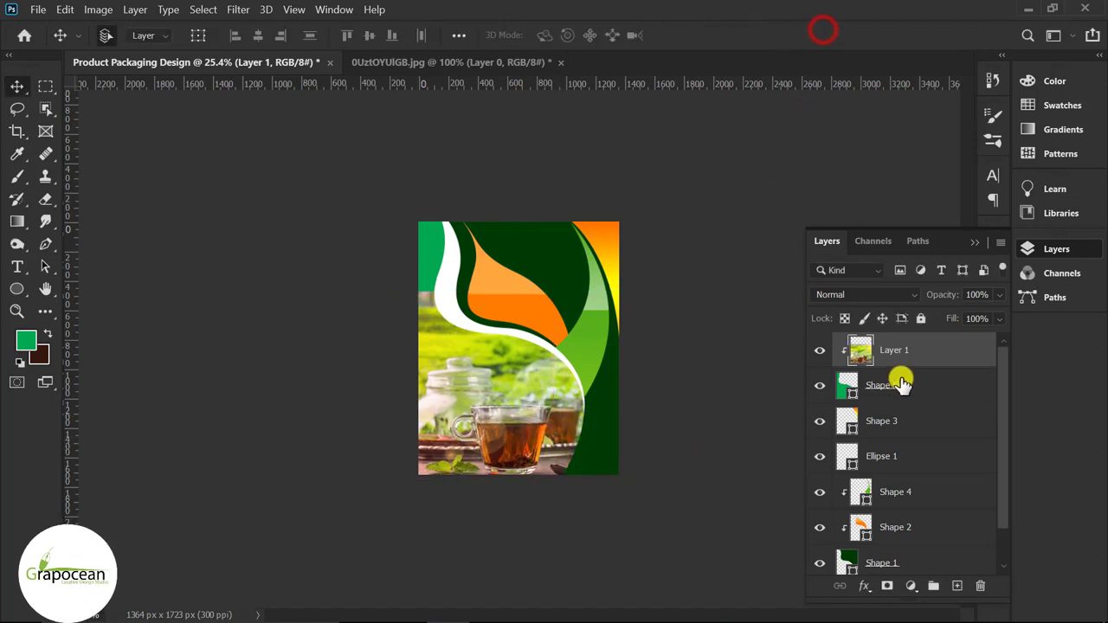
{"action": "left_click", "coordinate": [886, 586]}
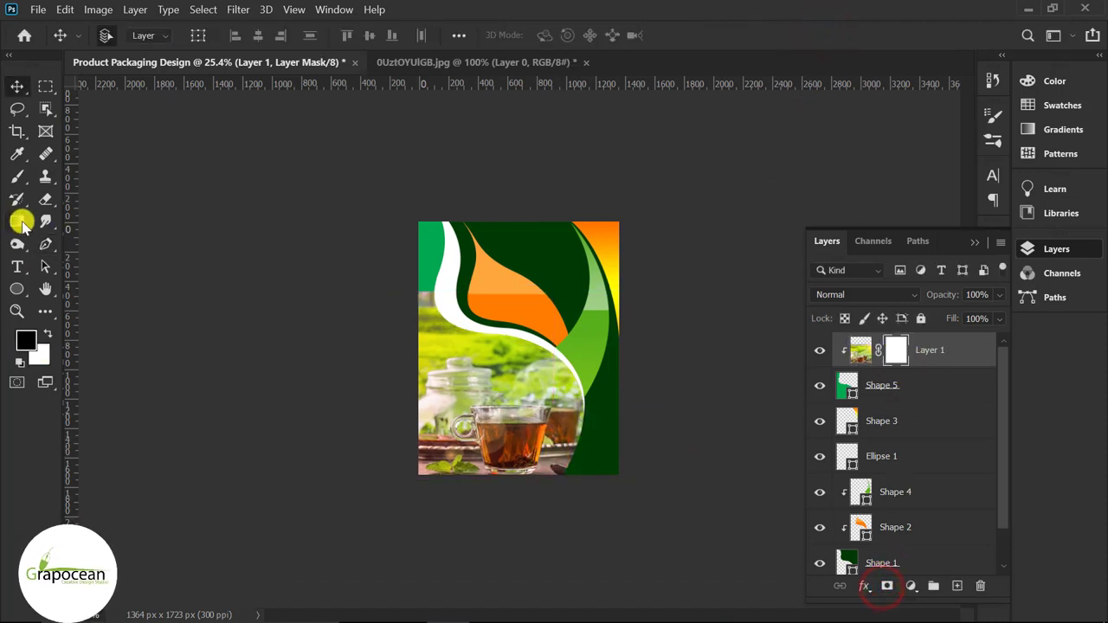
Step: Draw a gradient on the tea photo's mask to fade its top edge into the design
{"action": "left_click", "coordinate": [19, 221]}
{"action": "left_click_drag", "start_coordinate": [431, 271], "coordinate": [453, 366]}
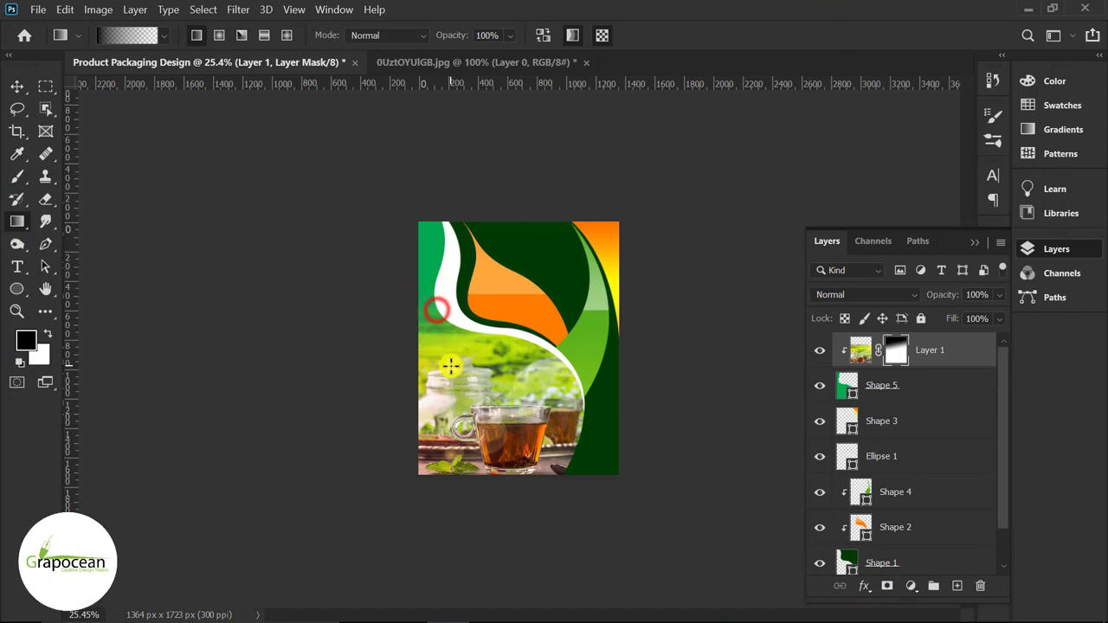
{"action": "left_click", "coordinate": [14, 84]}
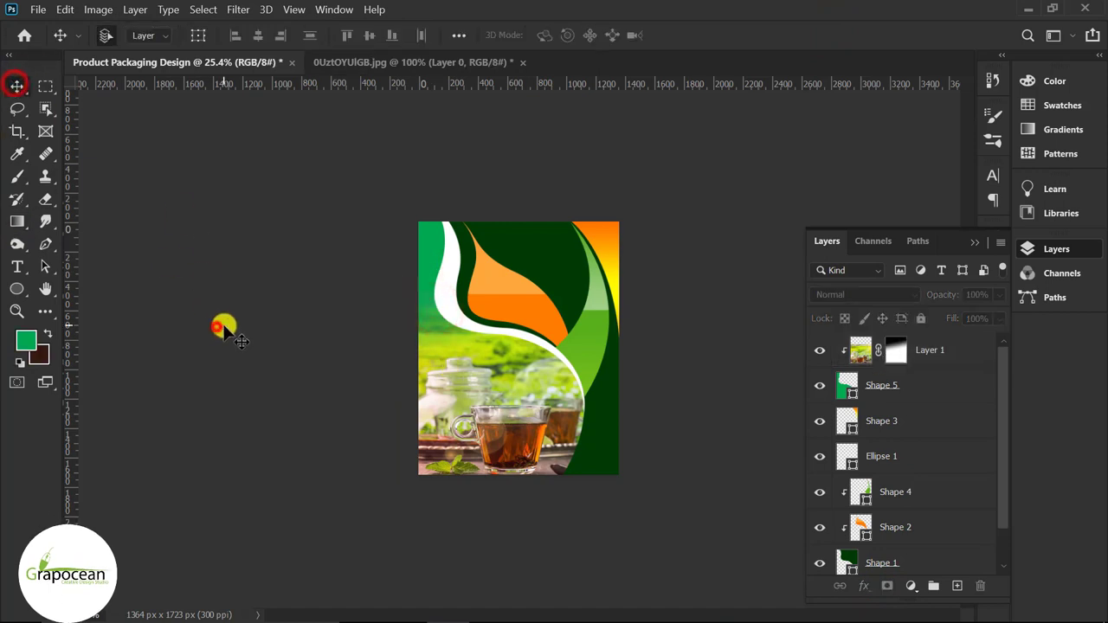
Step: Recolour Shape 5's fill to dark green sampled from the canvas
{"action": "left_click", "coordinate": [847, 386]}
{"action": "double_click", "coordinate": [845, 388]}
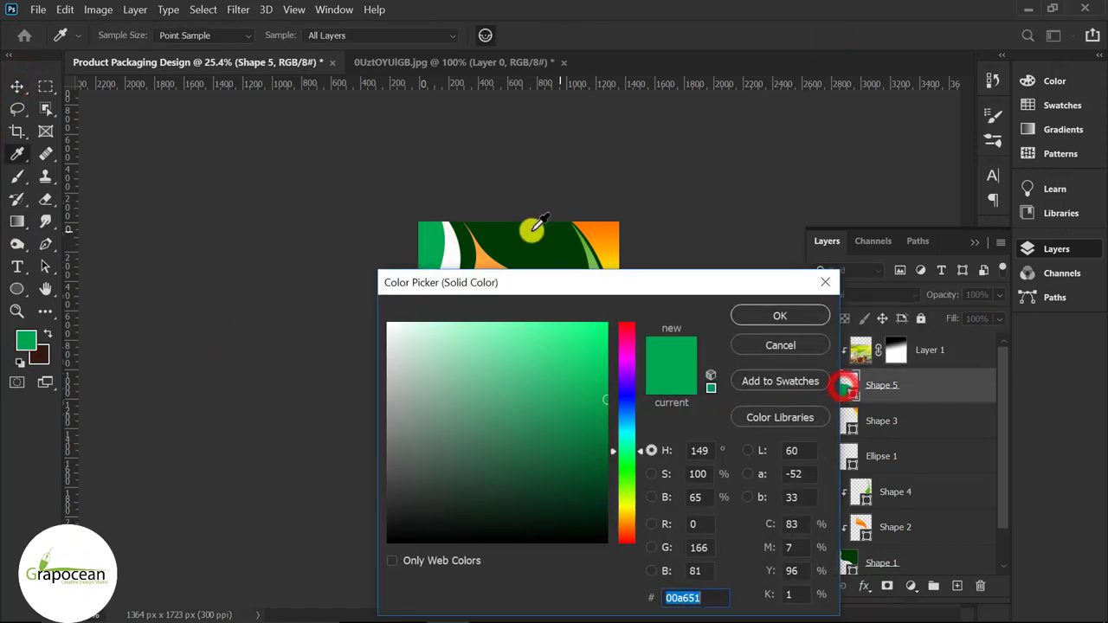
{"action": "left_click", "coordinate": [530, 242]}
{"action": "mouse_move", "coordinate": [595, 290]}
{"action": "left_mouse_down"}
{"action": "mouse_move", "coordinate": [886, 473]}
{"action": "mouse_move", "coordinate": [799, 485]}
{"action": "mouse_move", "coordinate": [377, 452]}
{"action": "left_mouse_up"}
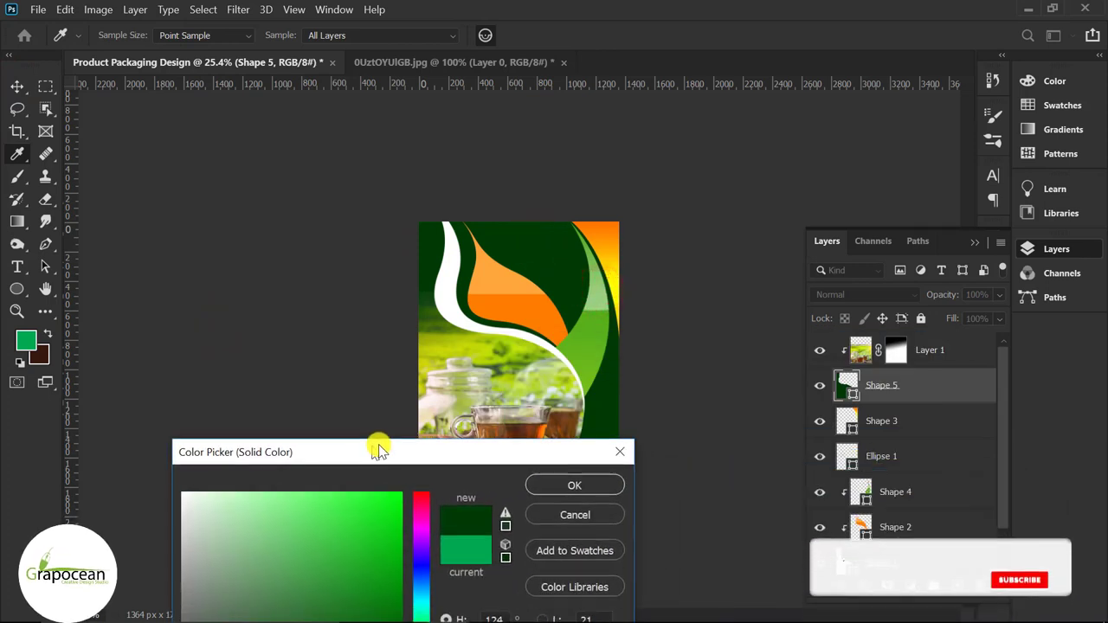
{"action": "left_click", "coordinate": [556, 485]}
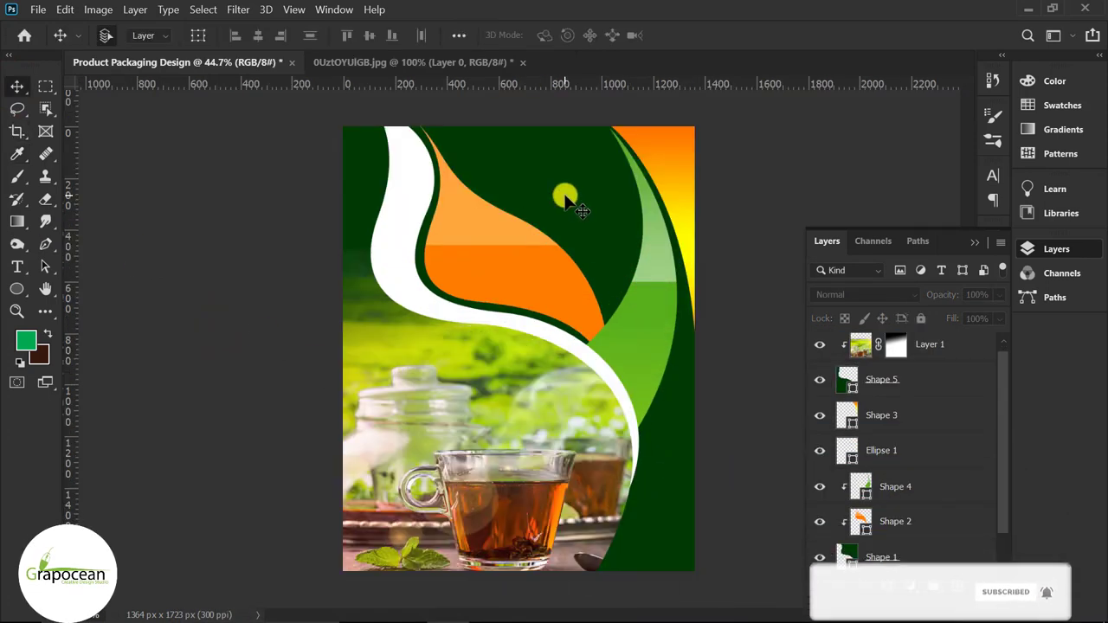
{"action": "left_click", "coordinate": [564, 196]}
Step: Add a clipped layer above Shape 1 and paint a soft 800 px green glow behind the leaf
{"action": "scroll", "coordinate": [955, 565], "scroll_direction": "down", "scroll_amount": 1}
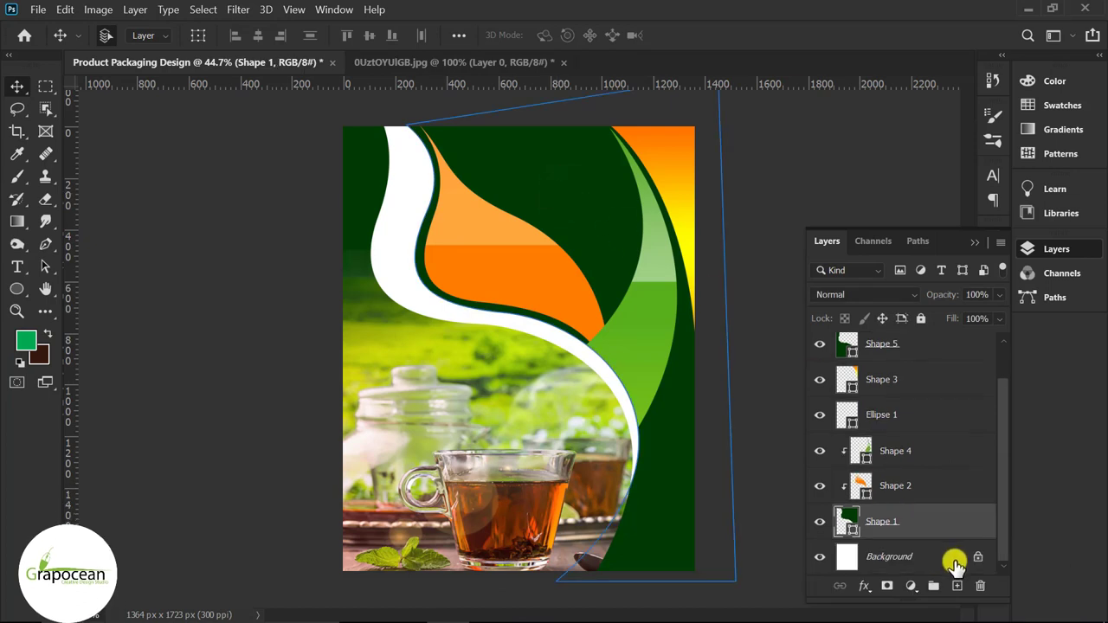
{"action": "left_click", "coordinate": [958, 586]}
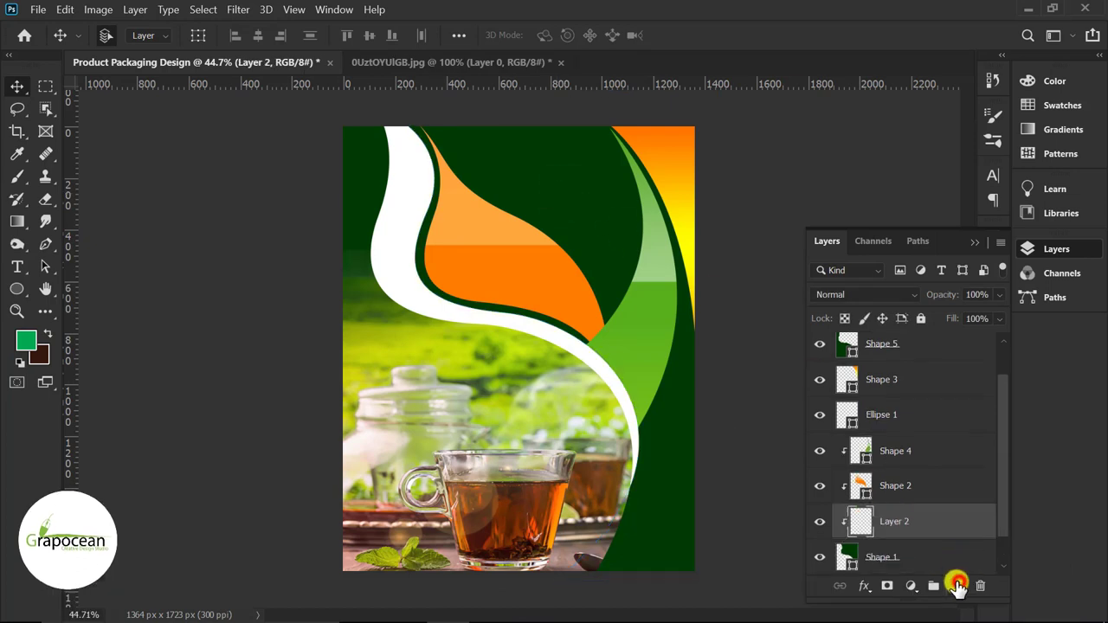
{"action": "left_click", "coordinate": [23, 177]}
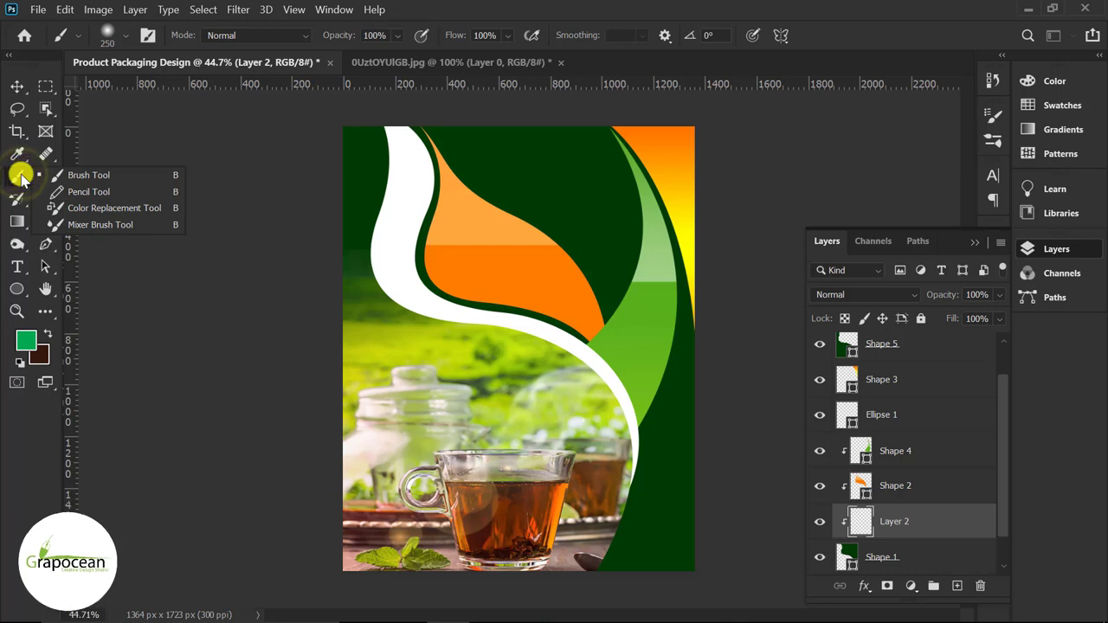
{"action": "left_click", "coordinate": [76, 176]}
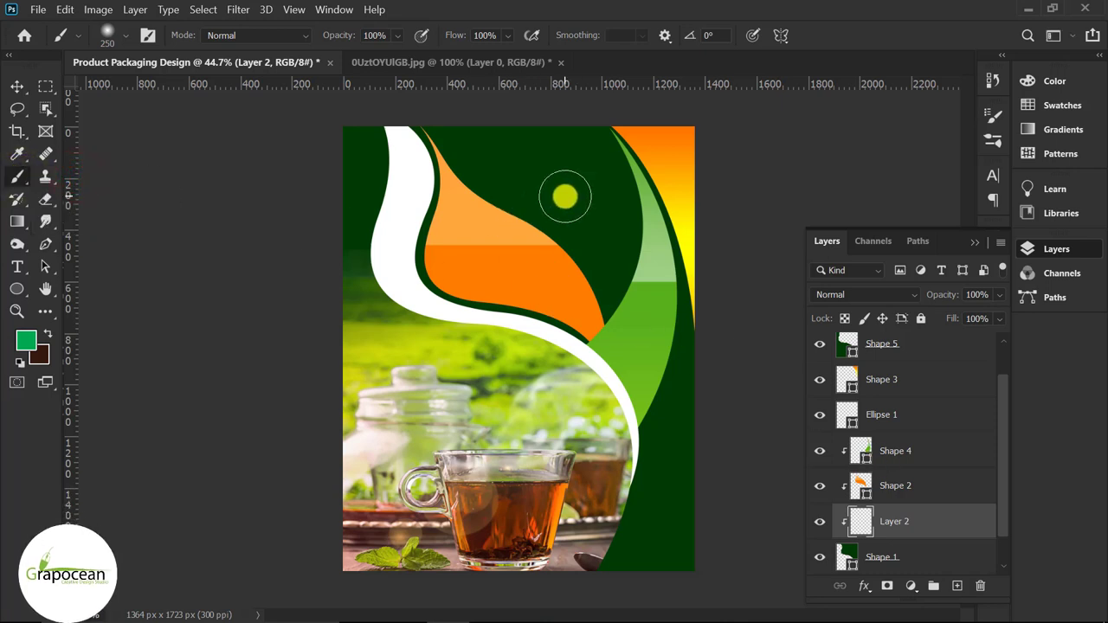
{"action": "key", "text": "bracketright"}
{"action": "key", "text": "bracketright"}
{"action": "key", "text": "bracketright"}
{"action": "key", "text": "bracketright"}
{"action": "key", "text": "bracketright"}
{"action": "key", "text": "bracketright"}
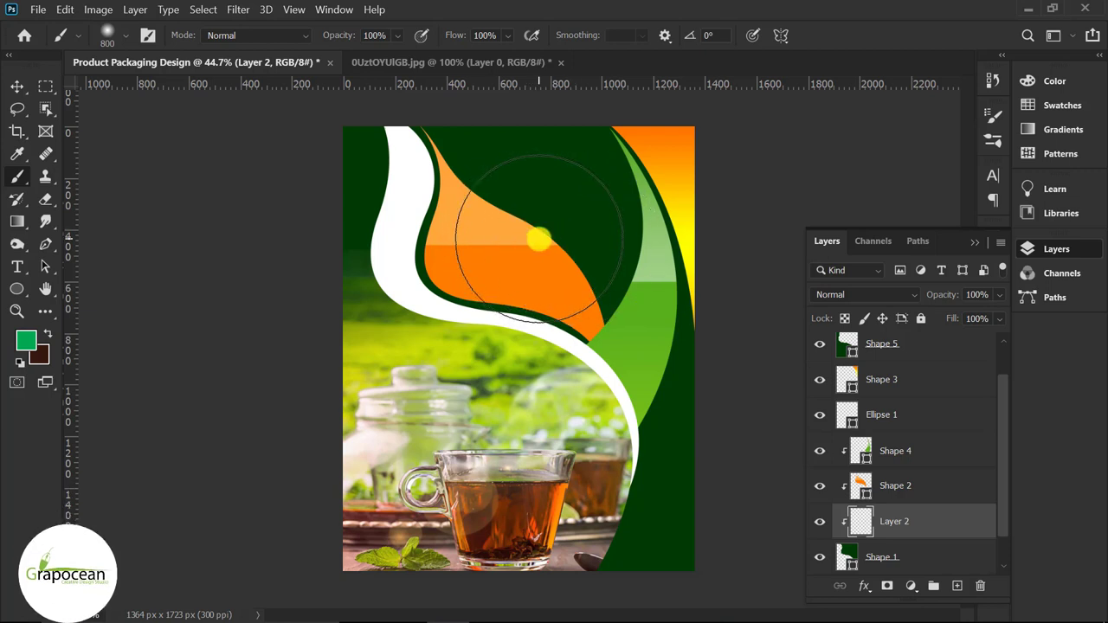
{"action": "left_click_drag", "start_coordinate": [539, 239], "coordinate": [517, 225]}
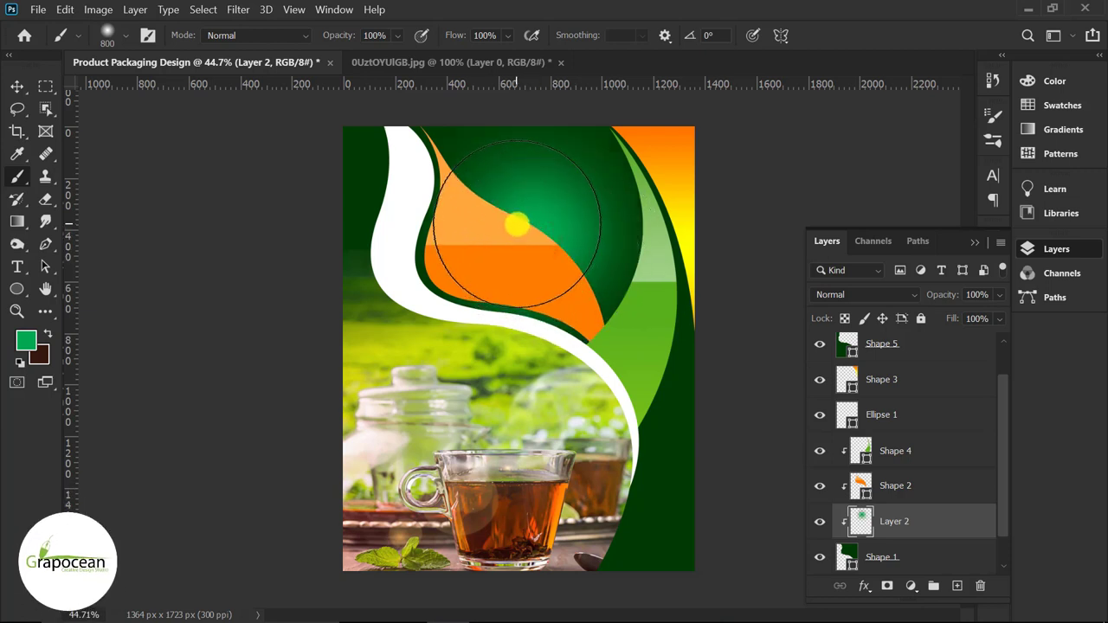
{"action": "key", "text": "ctrl+z"}
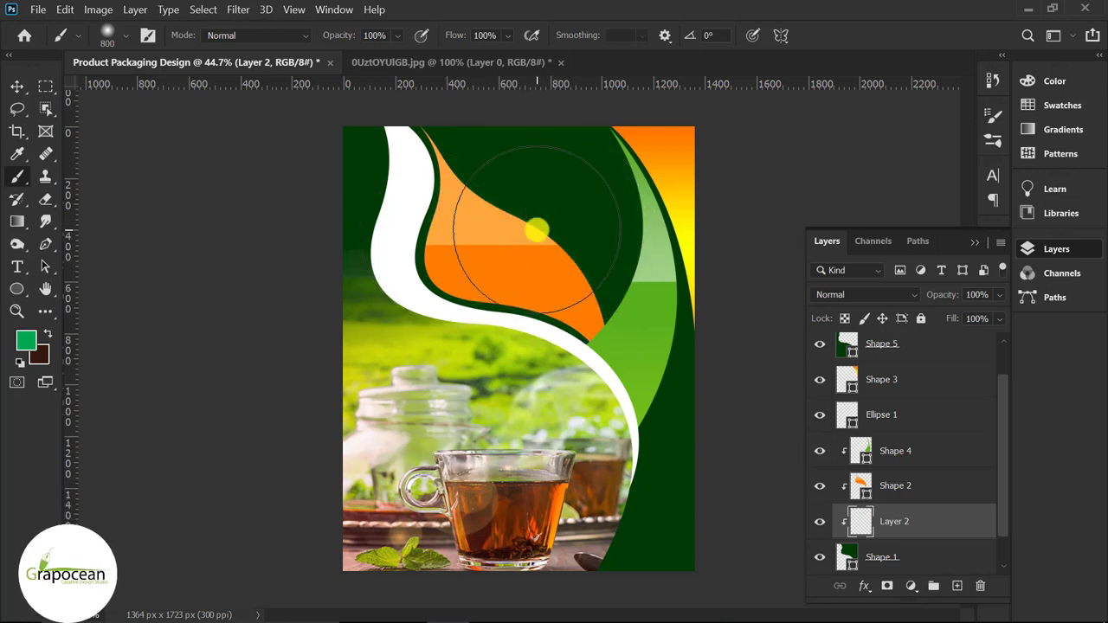
{"action": "mouse_move", "coordinate": [535, 224]}
{"action": "left_mouse_down"}
{"action": "mouse_move", "coordinate": [547, 303]}
{"action": "mouse_move", "coordinate": [534, 310]}
{"action": "left_mouse_up"}
{"action": "left_click", "coordinate": [529, 250]}
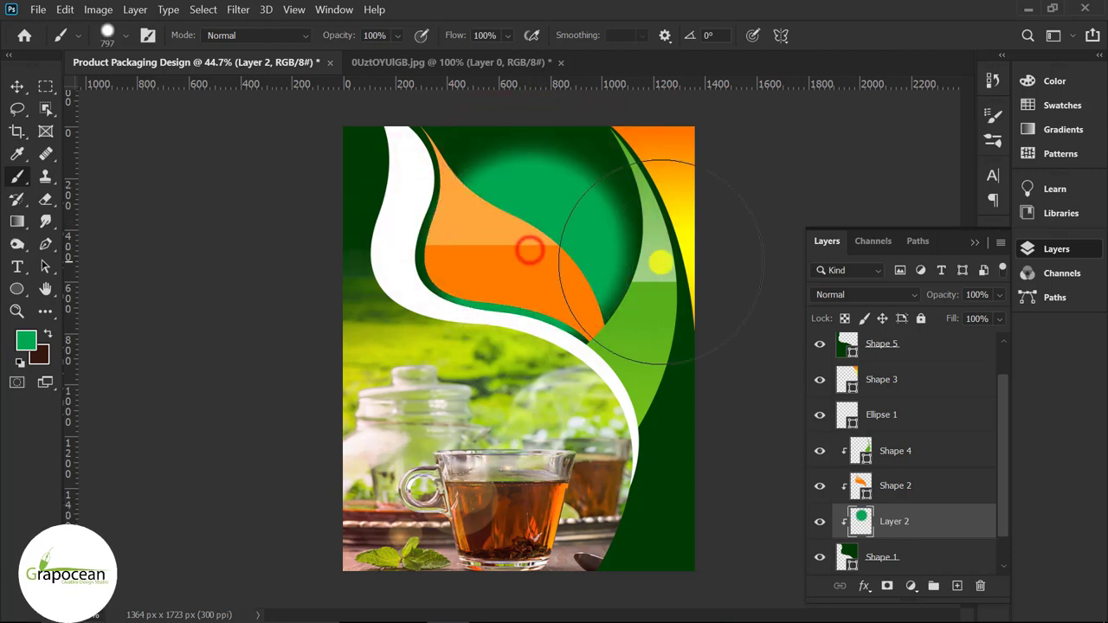
Step: Mask the glow off the orange leaf and lower the layer's opacity to 38%
{"action": "left_click", "coordinate": [887, 589]}
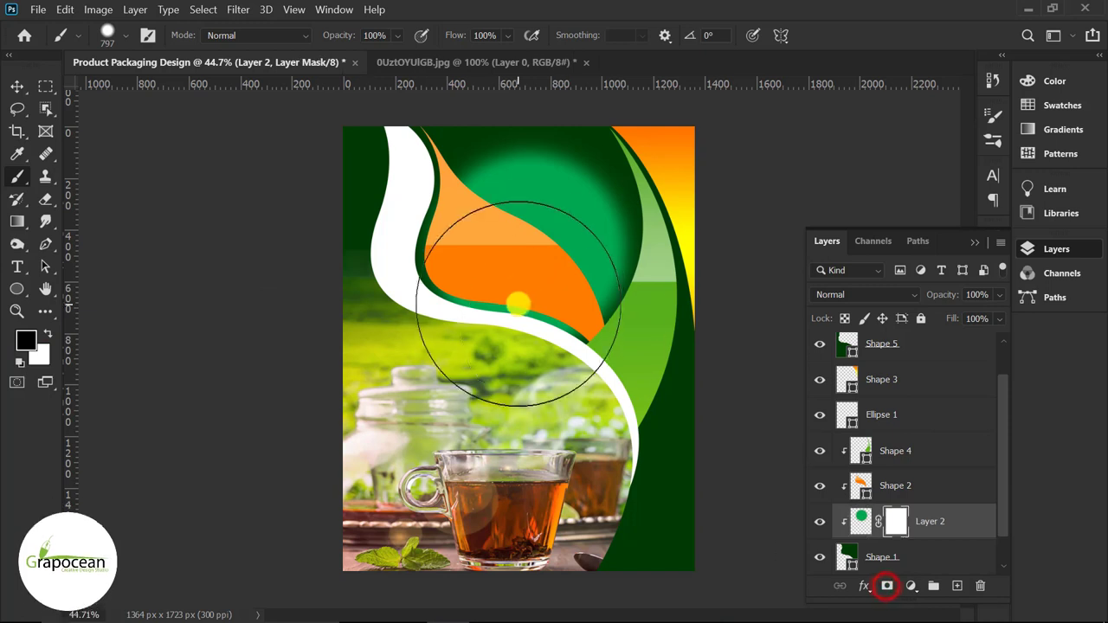
{"action": "key", "text": "x"}
{"action": "left_click", "coordinate": [511, 276]}
{"action": "left_click", "coordinate": [507, 281]}
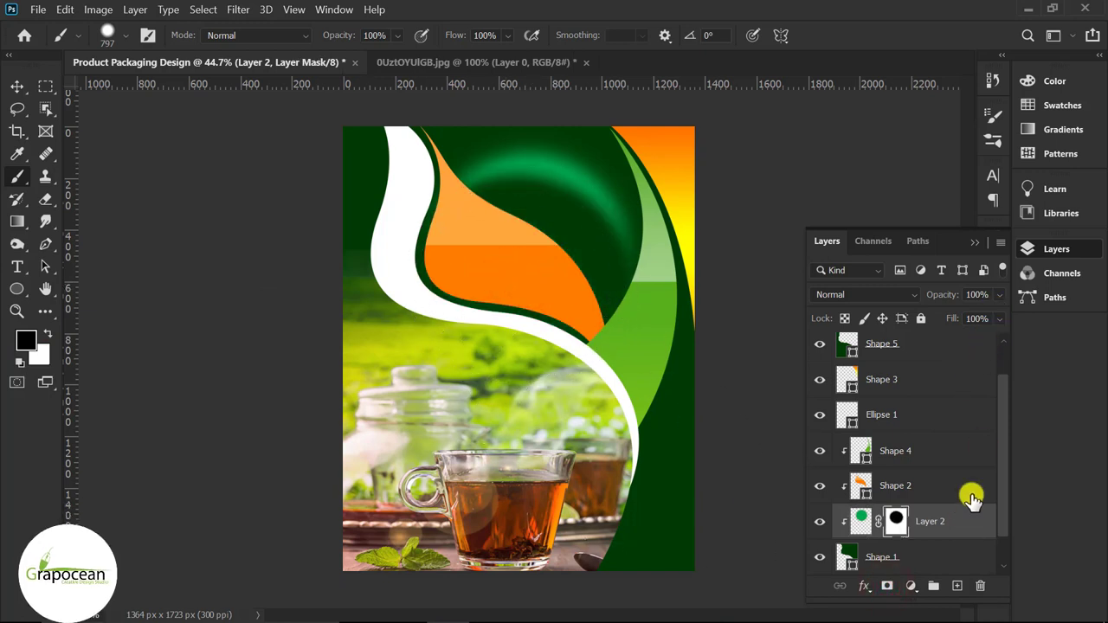
{"action": "left_click_drag", "start_coordinate": [1005, 299], "coordinate": [953, 318]}
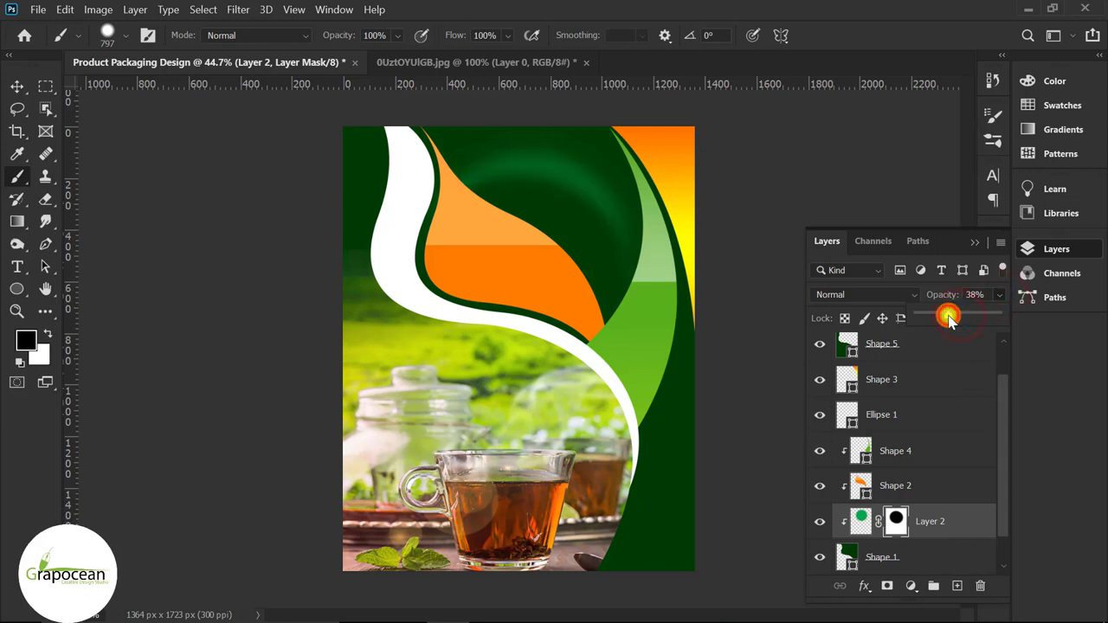
{"action": "left_click", "coordinate": [17, 87]}
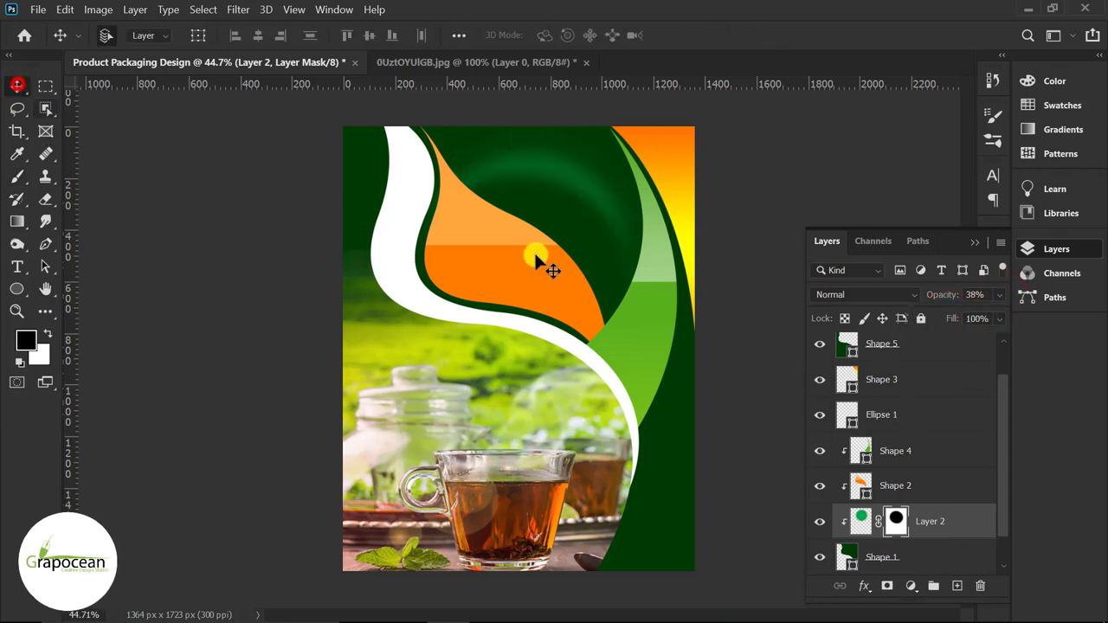
{"action": "scroll", "coordinate": [594, 230], "scroll_direction": "up", "scroll_amount": 3}
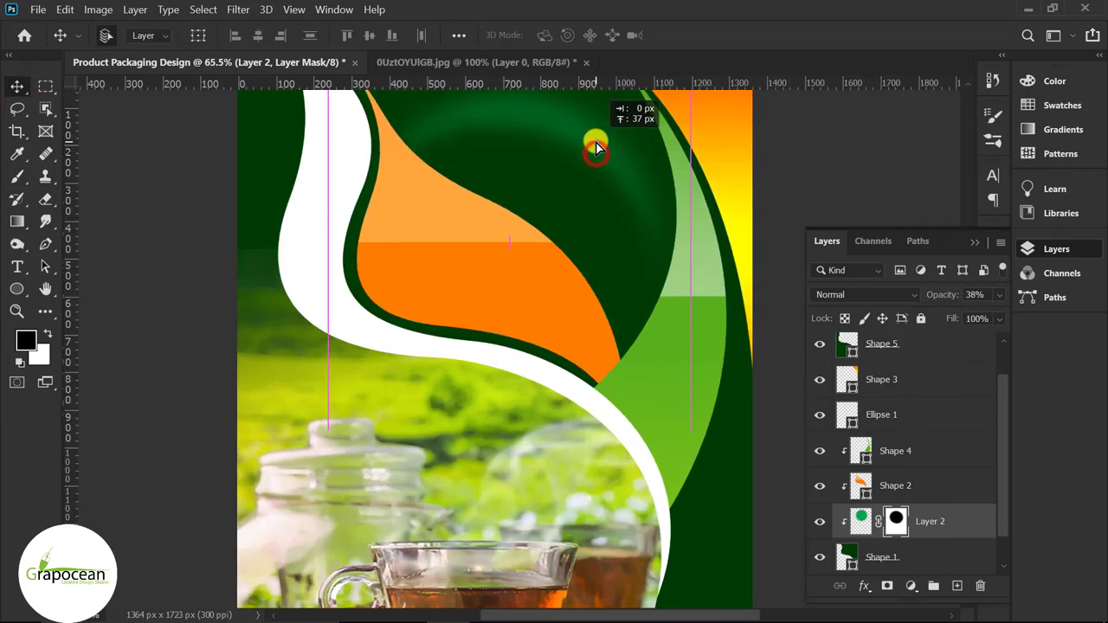
{"action": "scroll", "coordinate": [633, 329], "scroll_direction": "down", "scroll_amount": 5}
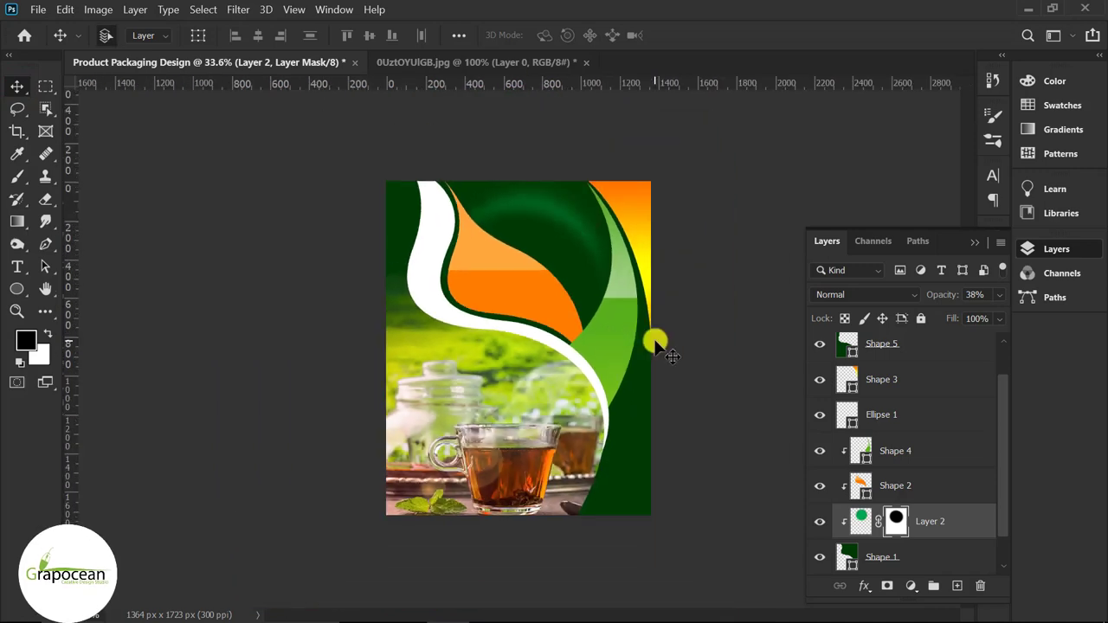
Step: Add a new layer above Layer 1 and draw a 445 px circle over the leaf
{"action": "left_click", "coordinate": [17, 288]}
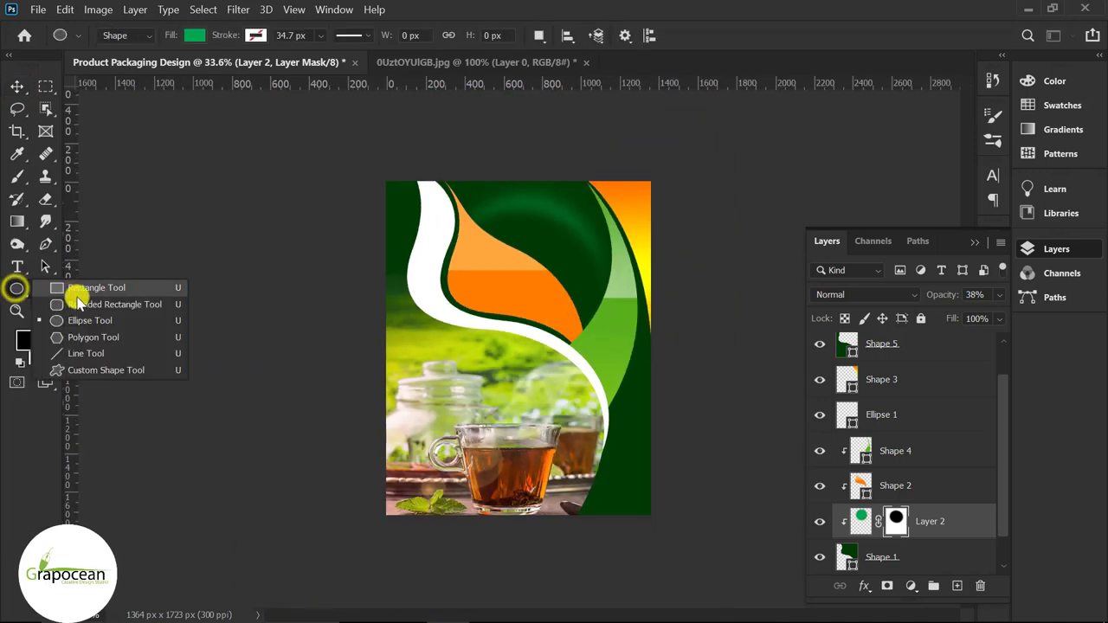
{"action": "left_click", "coordinate": [82, 321]}
{"action": "scroll", "coordinate": [950, 425], "scroll_direction": "up", "scroll_amount": 1}
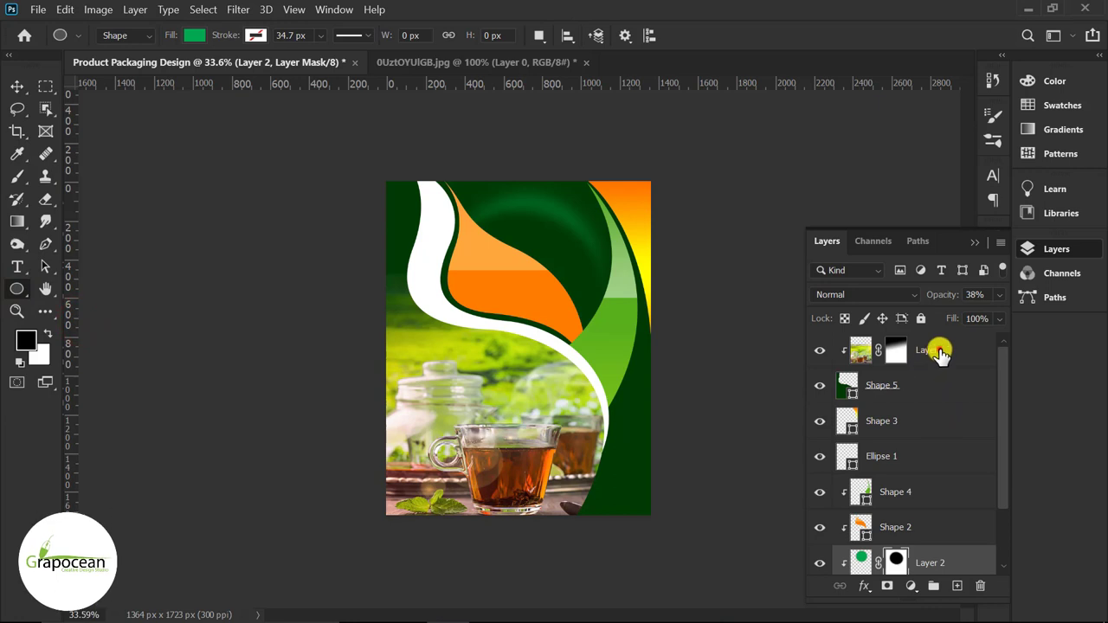
{"action": "left_click", "coordinate": [937, 350]}
{"action": "left_click", "coordinate": [956, 586]}
{"action": "scroll", "coordinate": [456, 205], "scroll_direction": "up", "scroll_amount": 1}
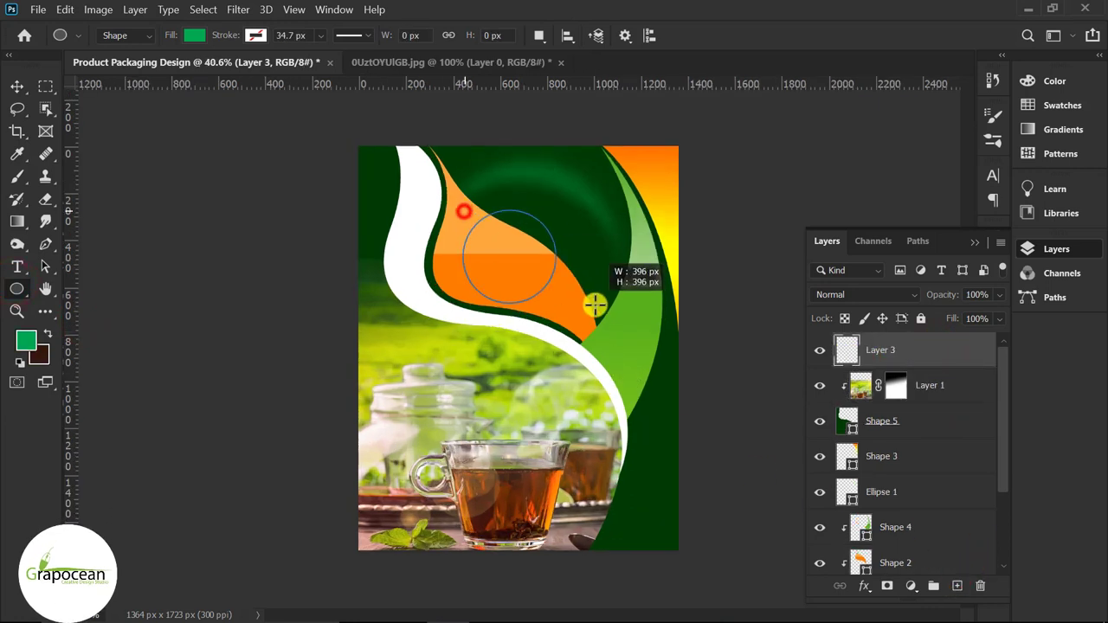
{"action": "left_click_drag", "start_coordinate": [596, 303], "coordinate": [609, 317]}
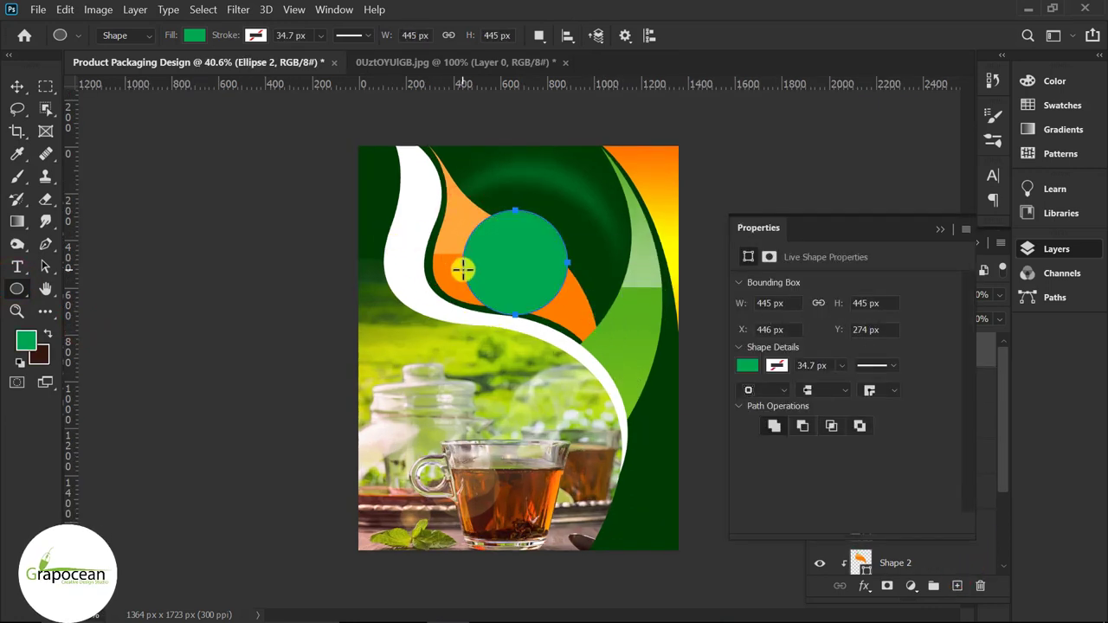
Step: Fill Ellipse 2 with dark green and move it to the upper centre of the design
{"action": "left_click", "coordinate": [199, 35]}
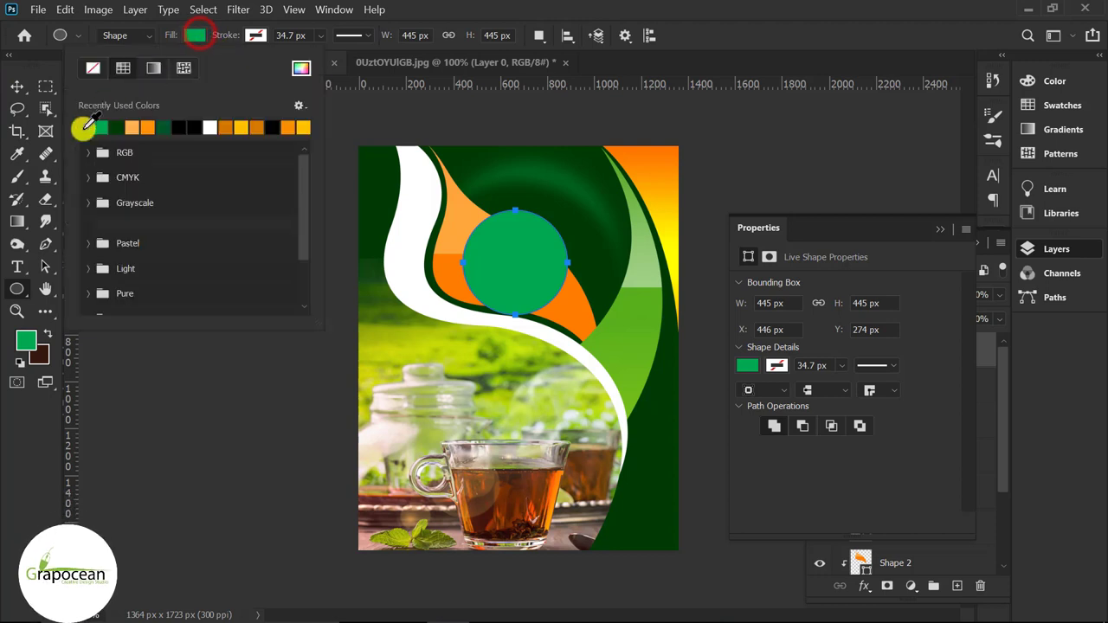
{"action": "left_click", "coordinate": [87, 126]}
{"action": "left_click", "coordinate": [18, 86]}
{"action": "left_click_drag", "start_coordinate": [517, 205], "coordinate": [543, 253]}
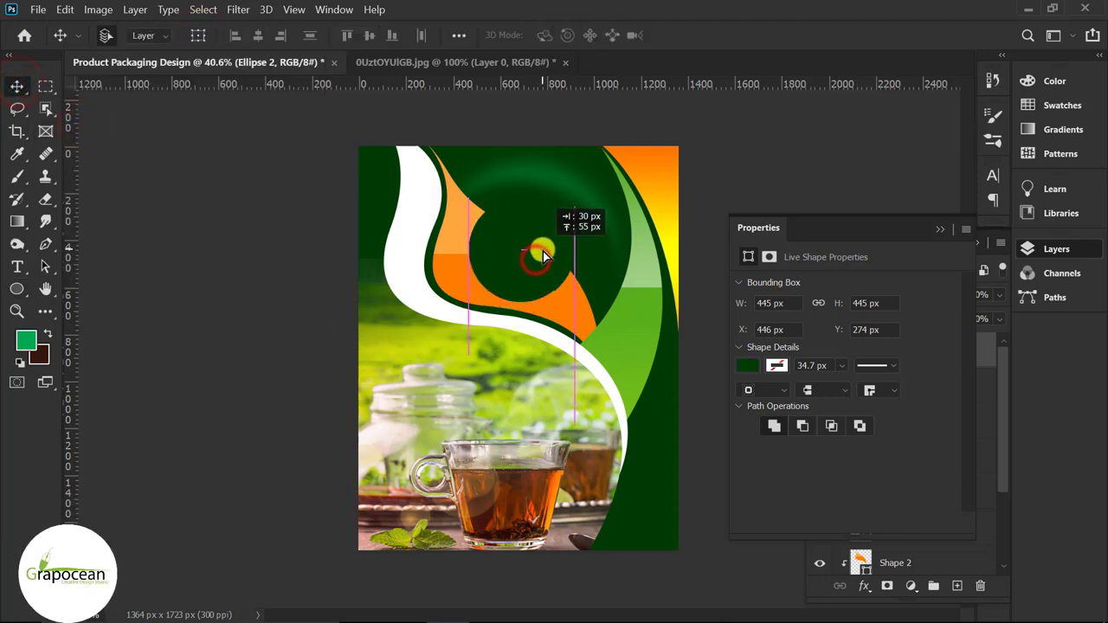
Step: Warp Ellipse 2 by pulling its top-right and left sides outward into an irregular blob
{"action": "key", "text": "ctrl+t"}
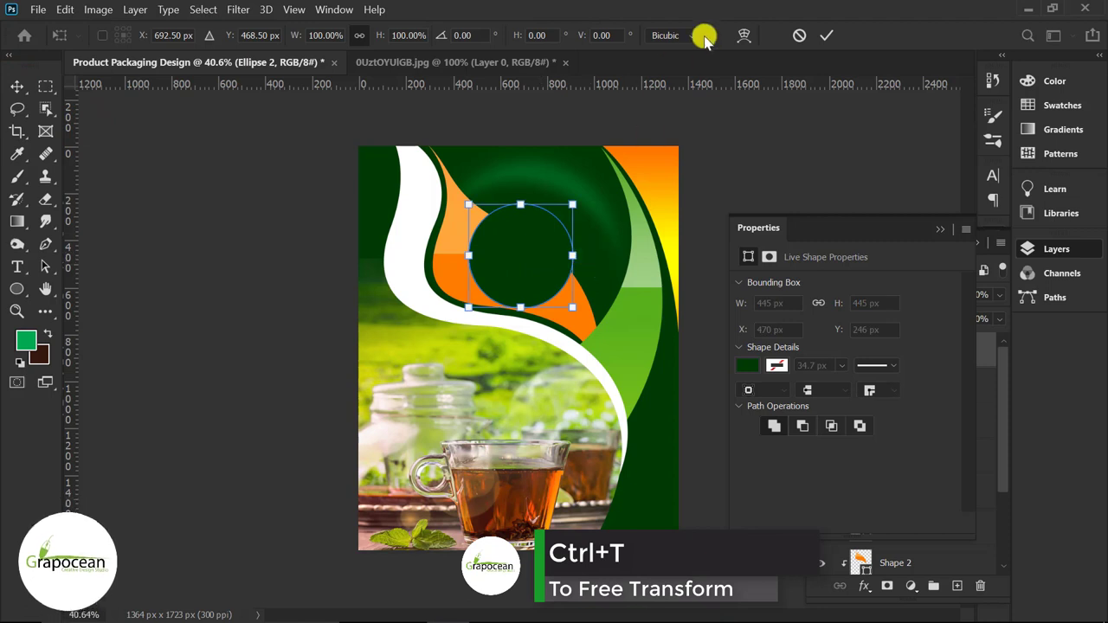
{"action": "left_click", "coordinate": [744, 35]}
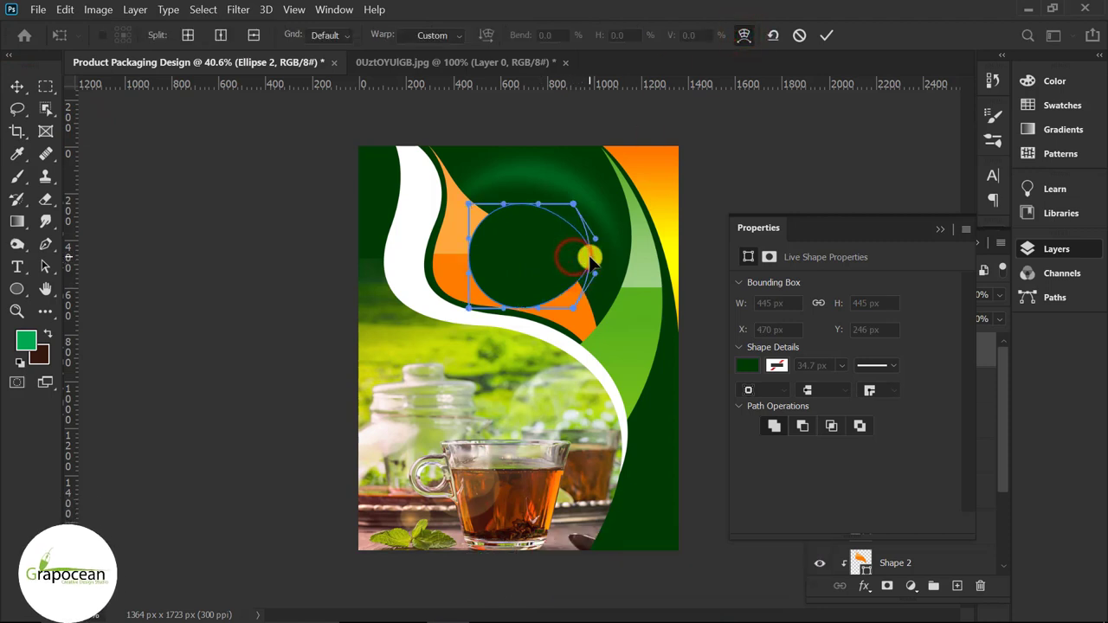
{"action": "left_click_drag", "start_coordinate": [592, 260], "coordinate": [577, 221]}
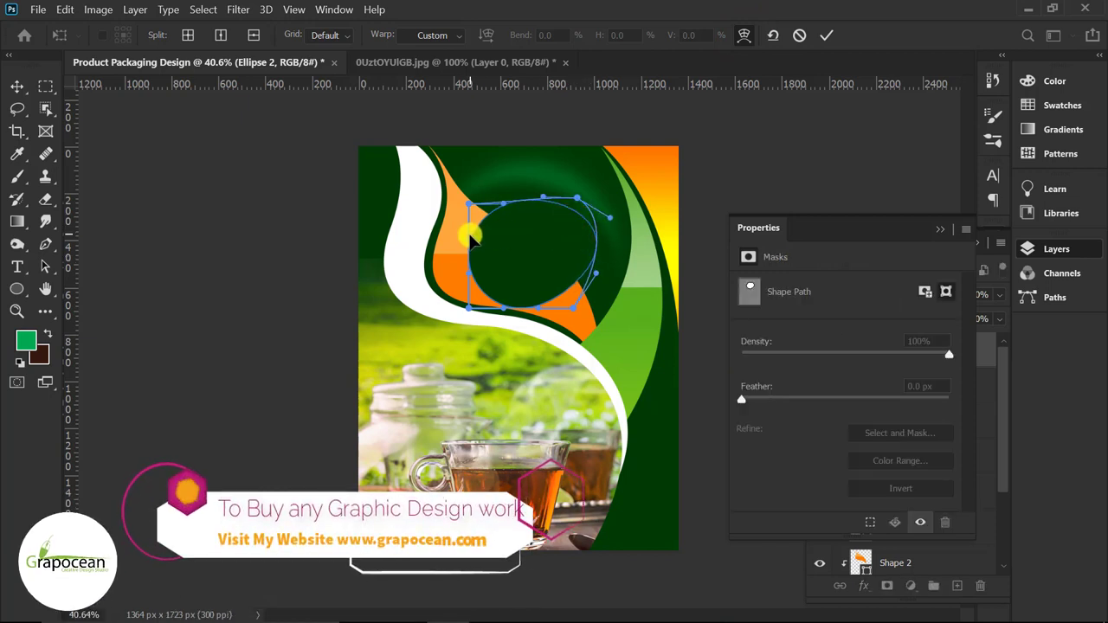
{"action": "left_click_drag", "start_coordinate": [450, 236], "coordinate": [454, 293]}
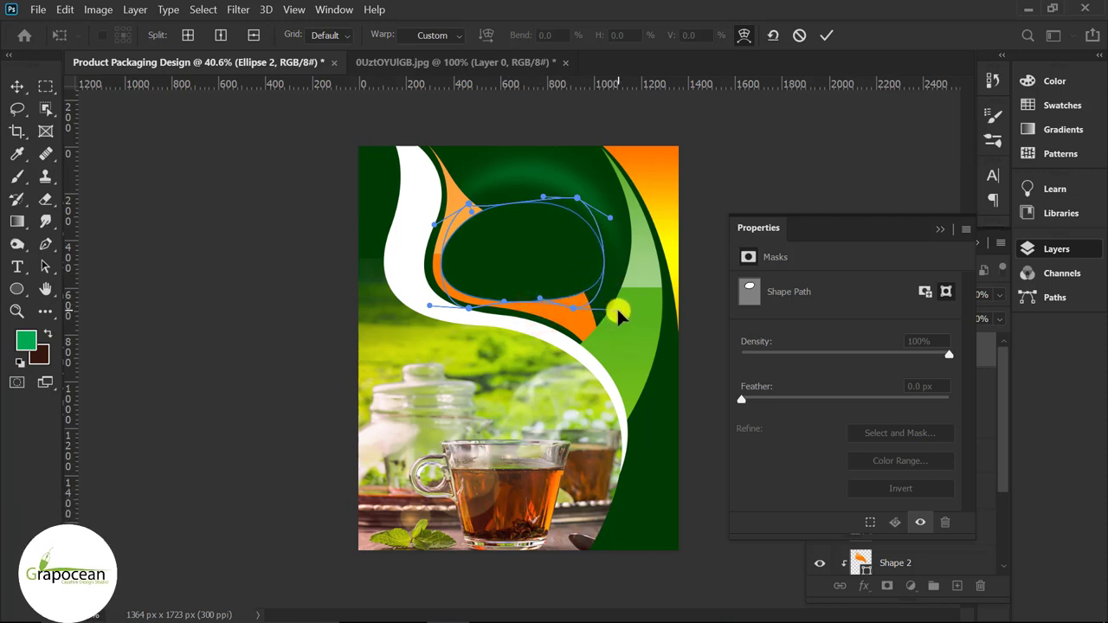
{"action": "left_click", "coordinate": [828, 34]}
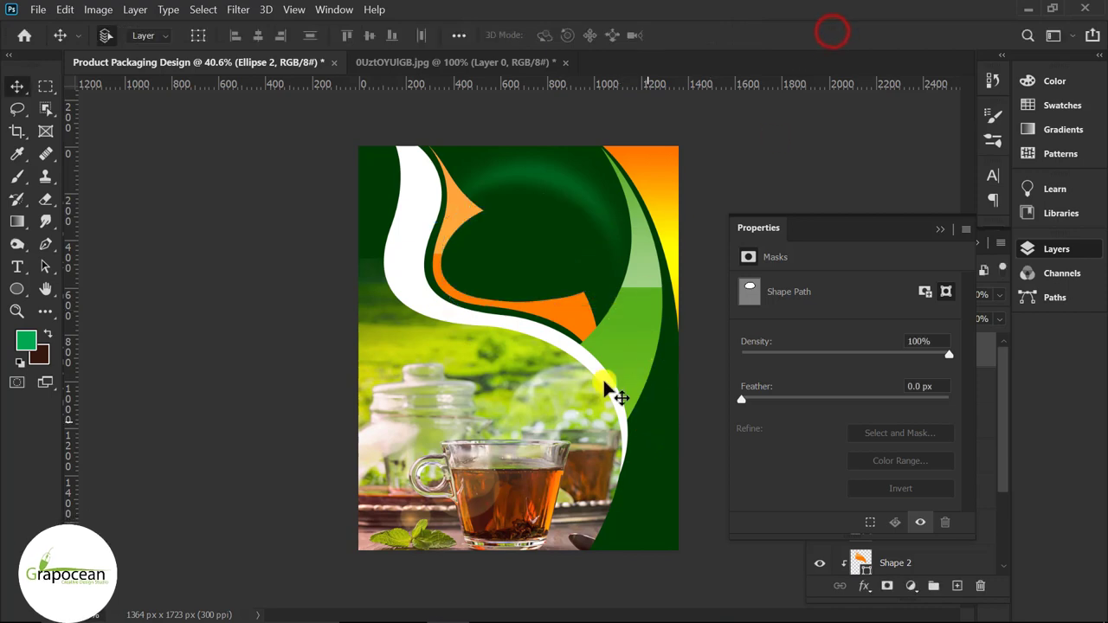
Step: Give Ellipse 2 a white 6 px stroke in its Blending Options
{"action": "left_click", "coordinate": [940, 230]}
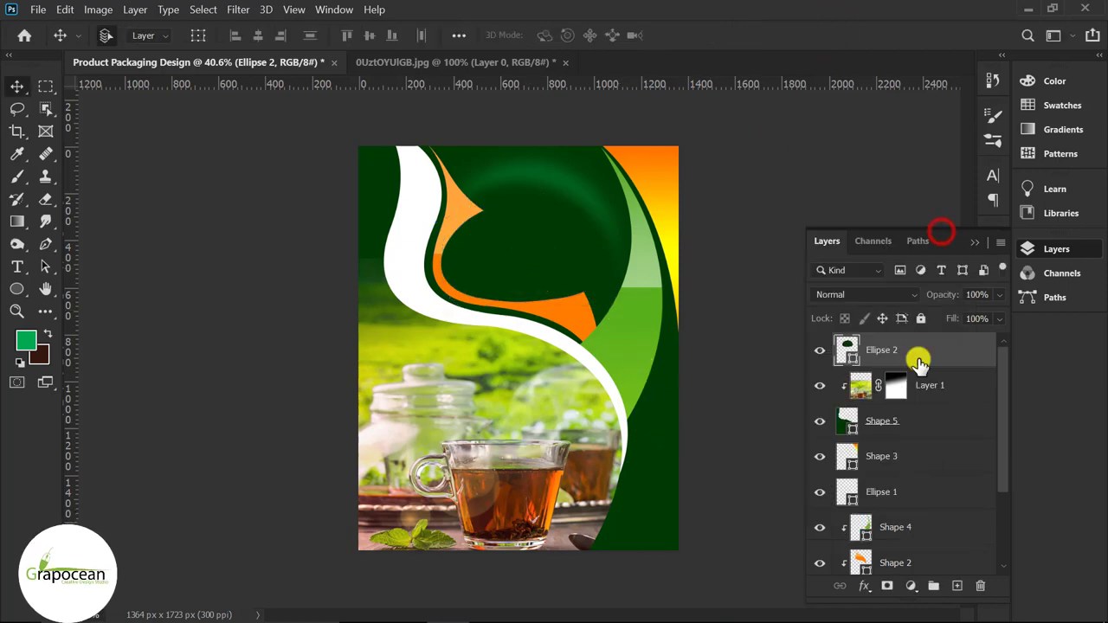
{"action": "right_click", "coordinate": [923, 349]}
{"action": "left_click", "coordinate": [743, 32]}
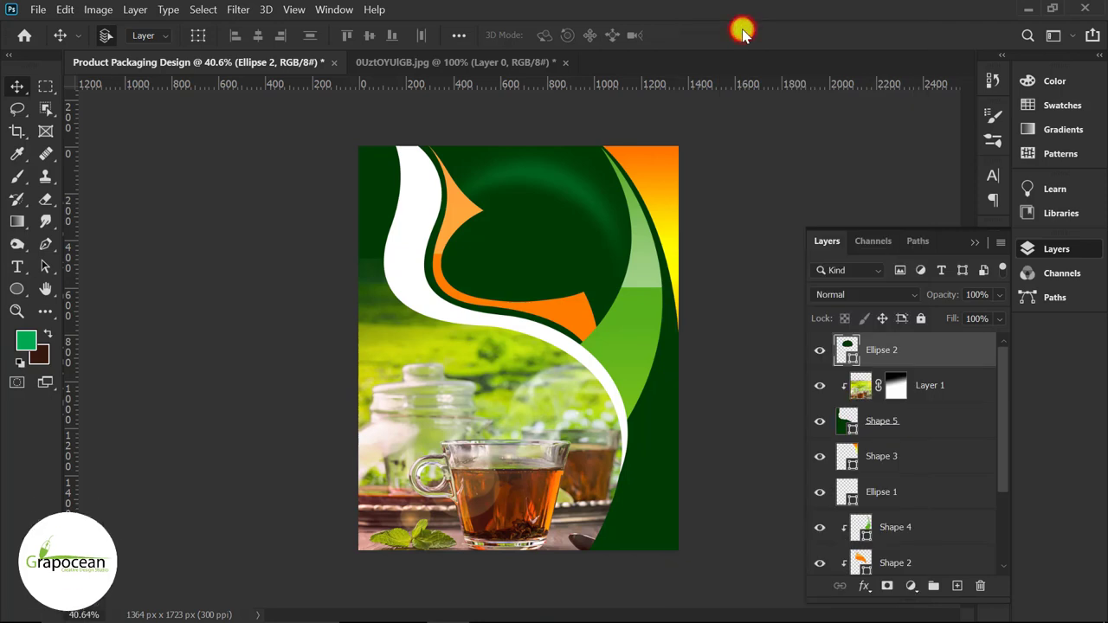
{"action": "left_click", "coordinate": [48, 350]}
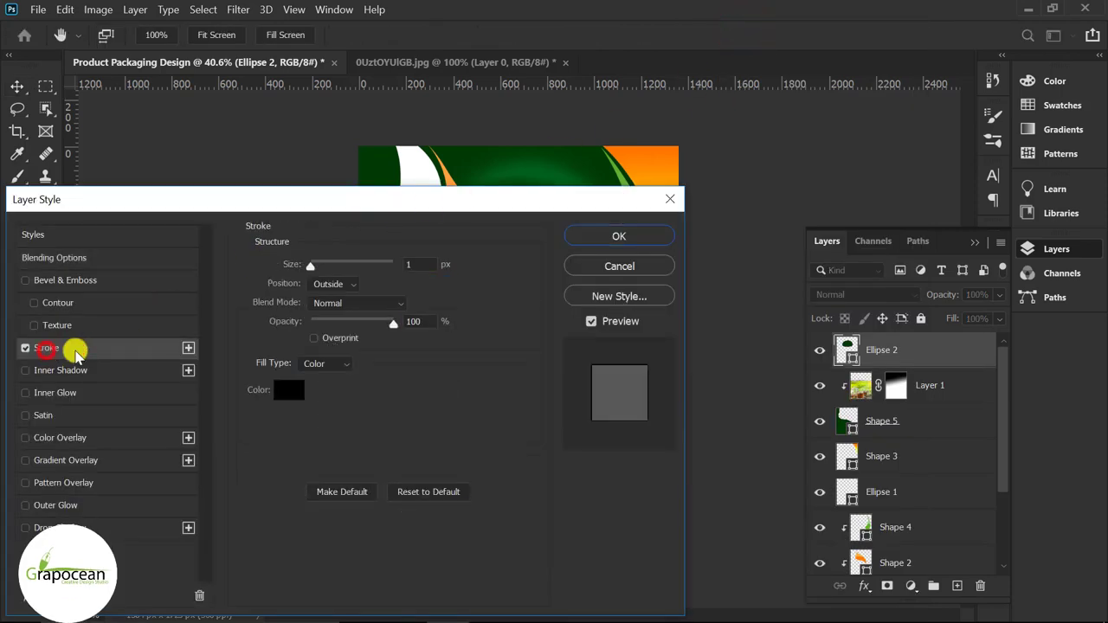
{"action": "mouse_move", "coordinate": [446, 202]}
{"action": "left_mouse_down"}
{"action": "mouse_move", "coordinate": [768, 306]}
{"action": "mouse_move", "coordinate": [753, 297]}
{"action": "left_mouse_up"}
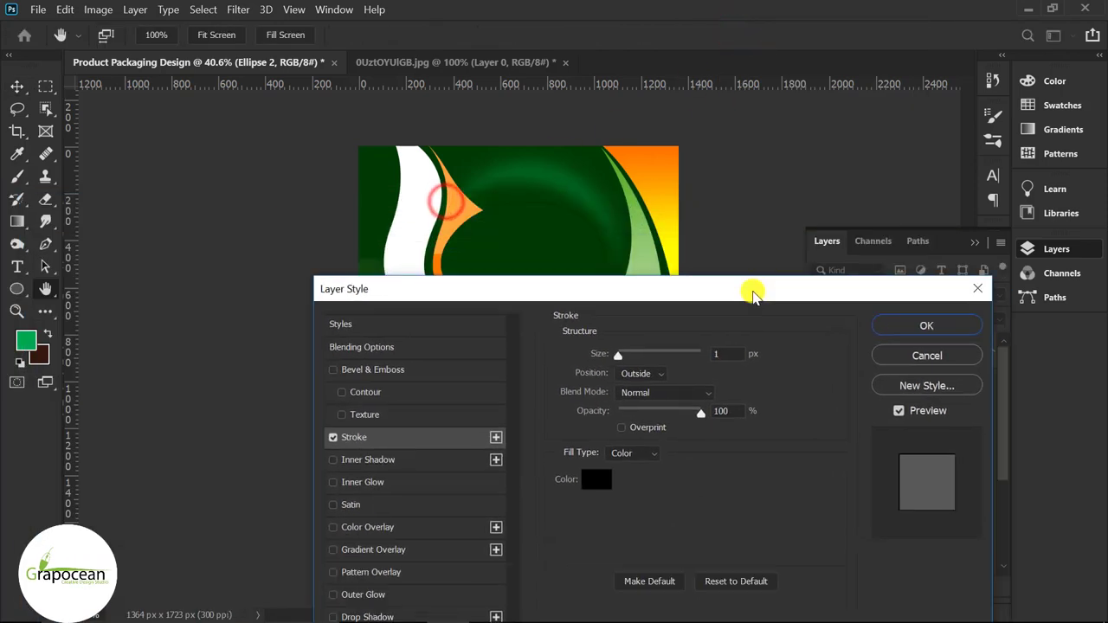
{"action": "left_click", "coordinate": [598, 479]}
{"action": "left_click_drag", "start_coordinate": [290, 364], "coordinate": [163, 314]}
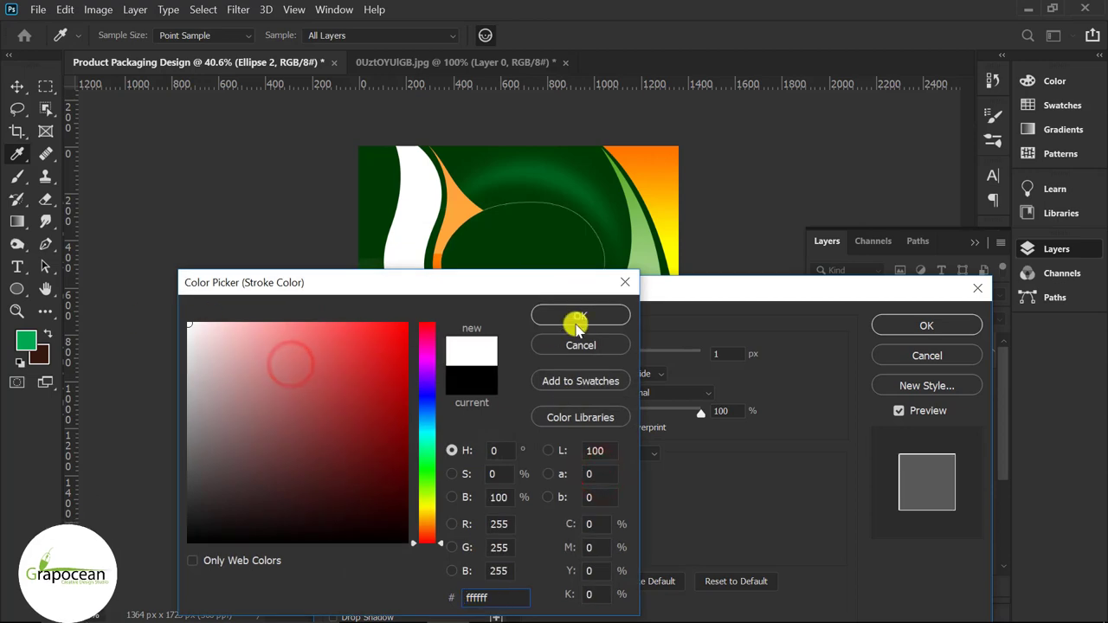
{"action": "left_click", "coordinate": [574, 319]}
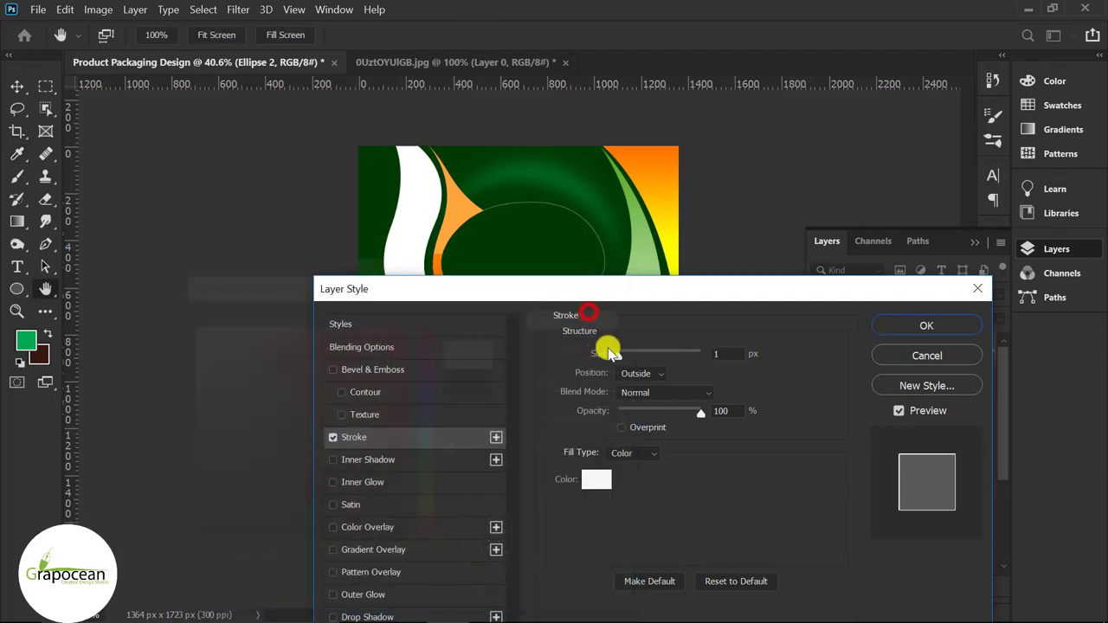
{"action": "left_click", "coordinate": [922, 325]}
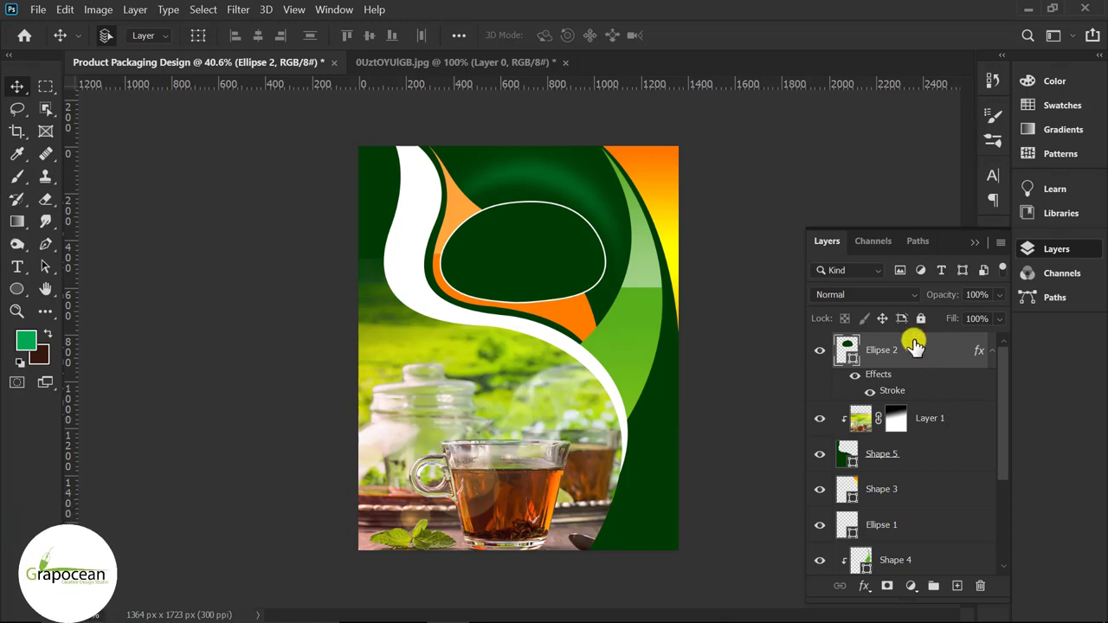
Step: Duplicate the Ellipse 2 layer as Ellipse 2 copy
{"action": "left_click", "coordinate": [736, 364]}
{"action": "scroll", "coordinate": [736, 364], "scroll_direction": "down", "scroll_amount": 1}
{"action": "left_click", "coordinate": [590, 292]}
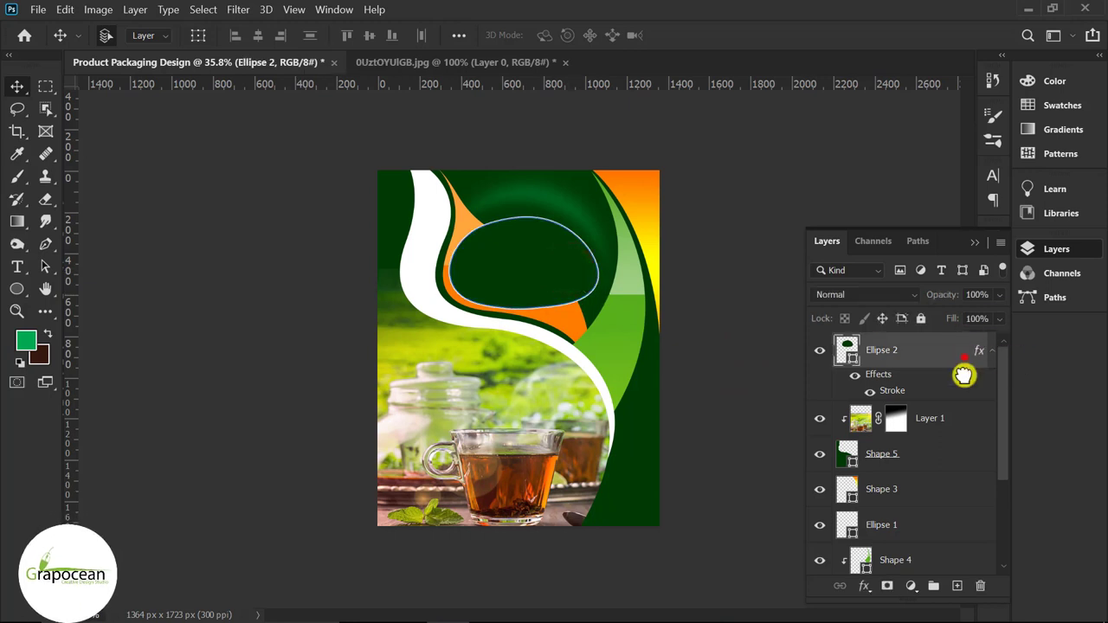
{"action": "left_click_drag", "start_coordinate": [963, 375], "coordinate": [957, 586]}
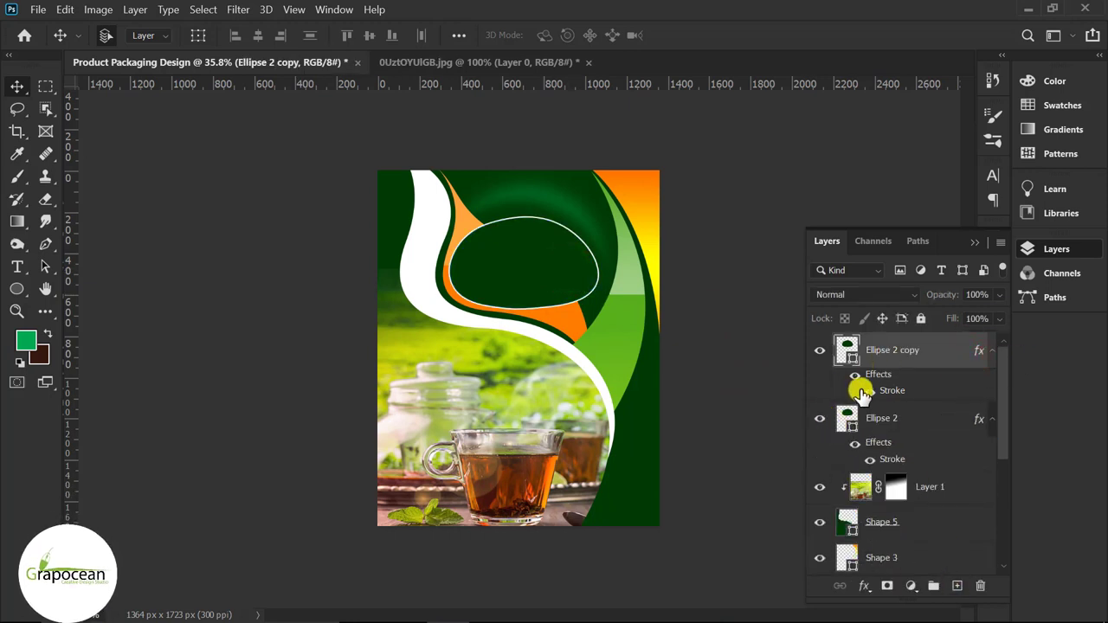
Step: Hide the copy's stroke effect and change its fill to white
{"action": "left_click", "coordinate": [854, 374]}
{"action": "left_click", "coordinate": [983, 355]}
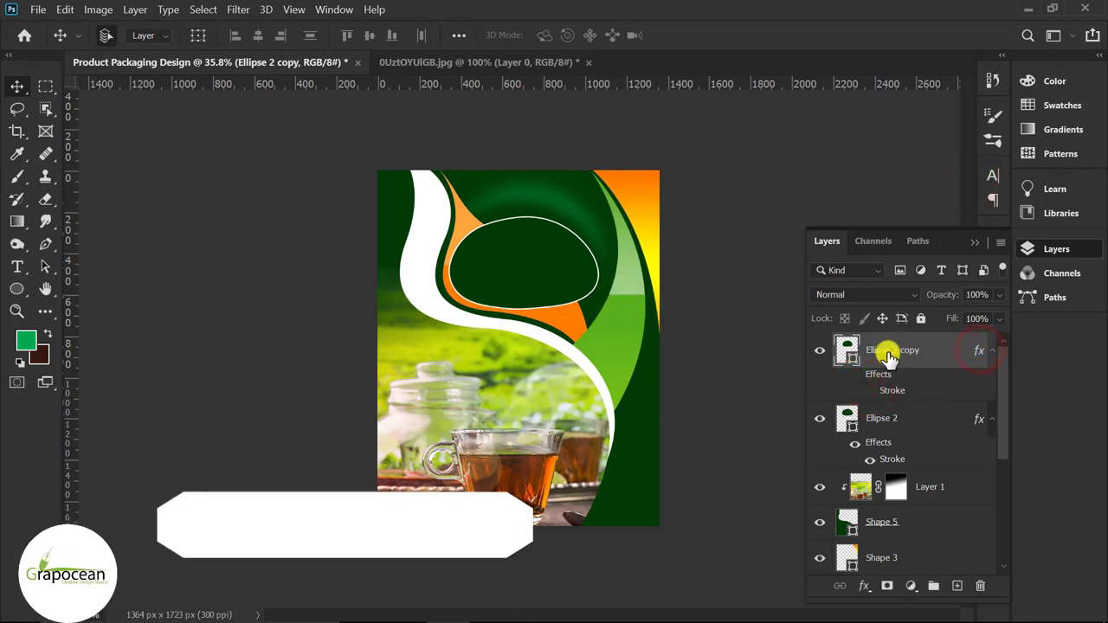
{"action": "double_click", "coordinate": [847, 349]}
{"action": "left_click", "coordinate": [230, 358]}
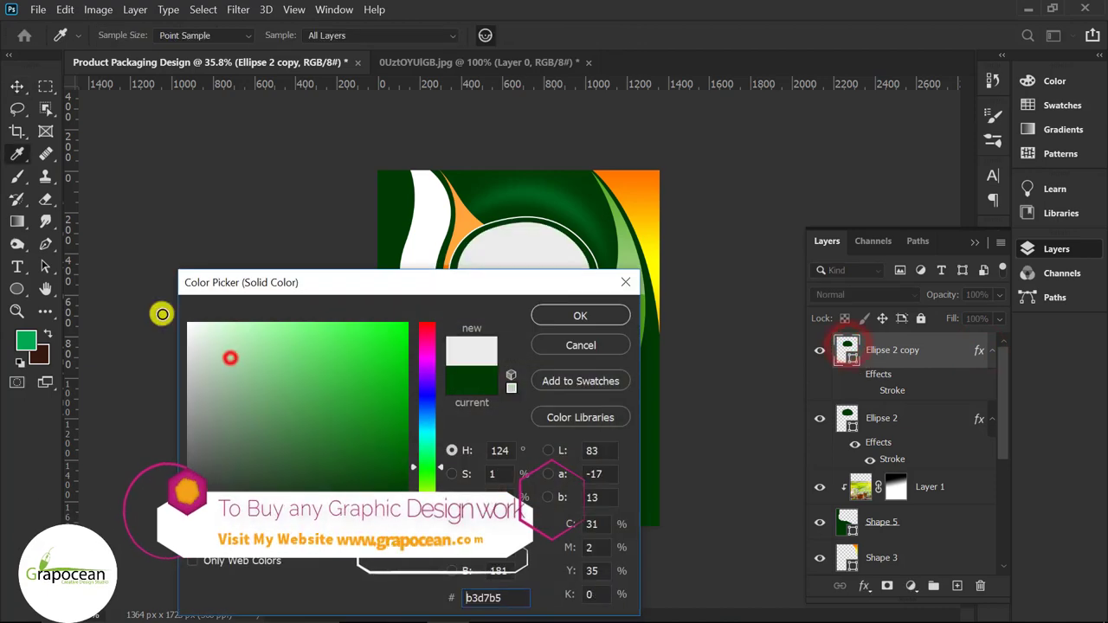
{"action": "left_click", "coordinate": [554, 317]}
{"action": "key", "text": "v"}
Step: Convert the copy to a smart object and apply a 40.1 px Gaussian Blur
{"action": "left_click", "coordinate": [239, 10]}
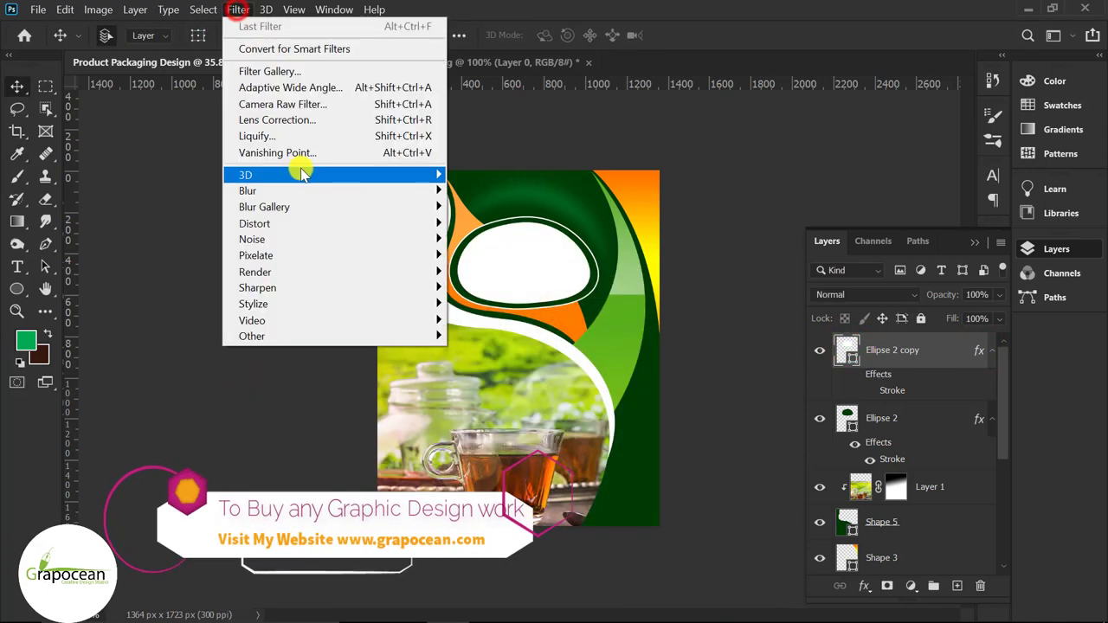
{"action": "left_click", "coordinate": [516, 255]}
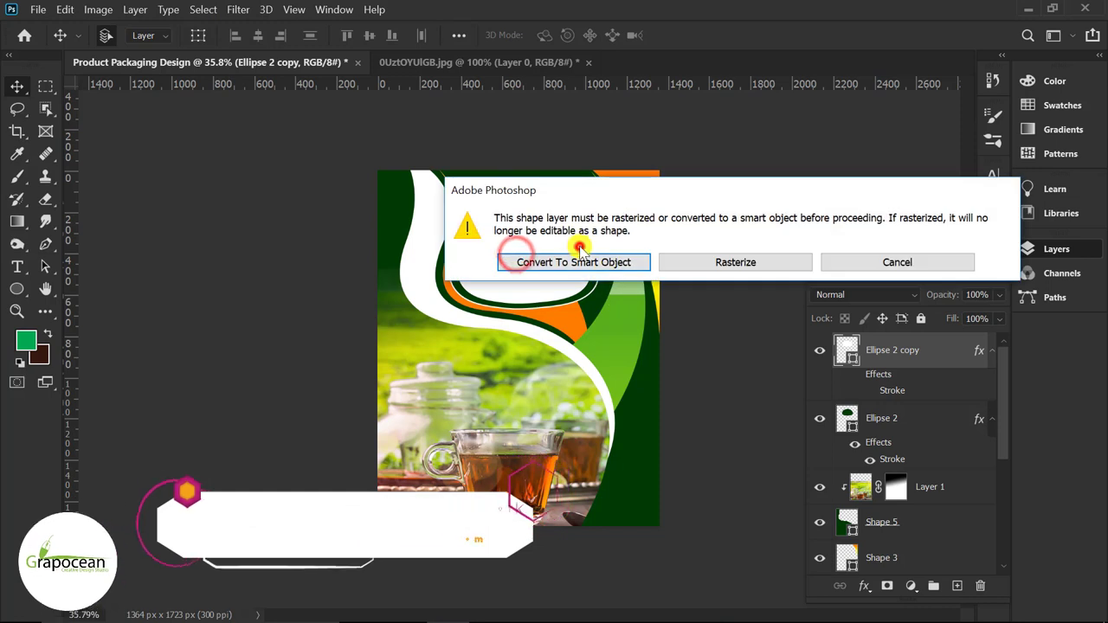
{"action": "left_click", "coordinate": [576, 259]}
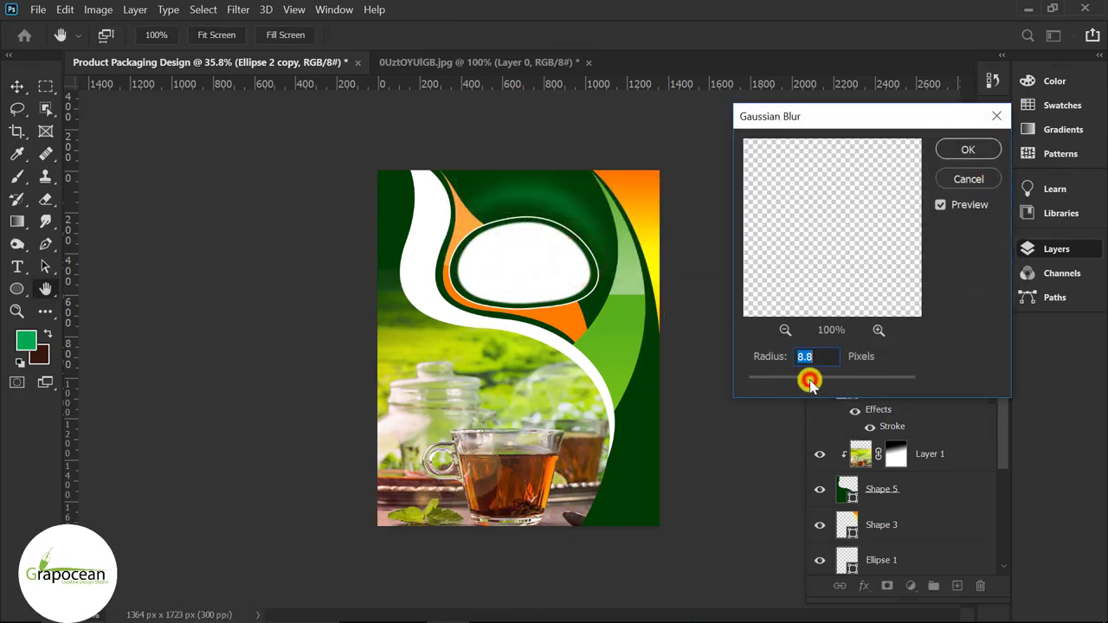
{"action": "left_click_drag", "start_coordinate": [810, 384], "coordinate": [821, 381]}
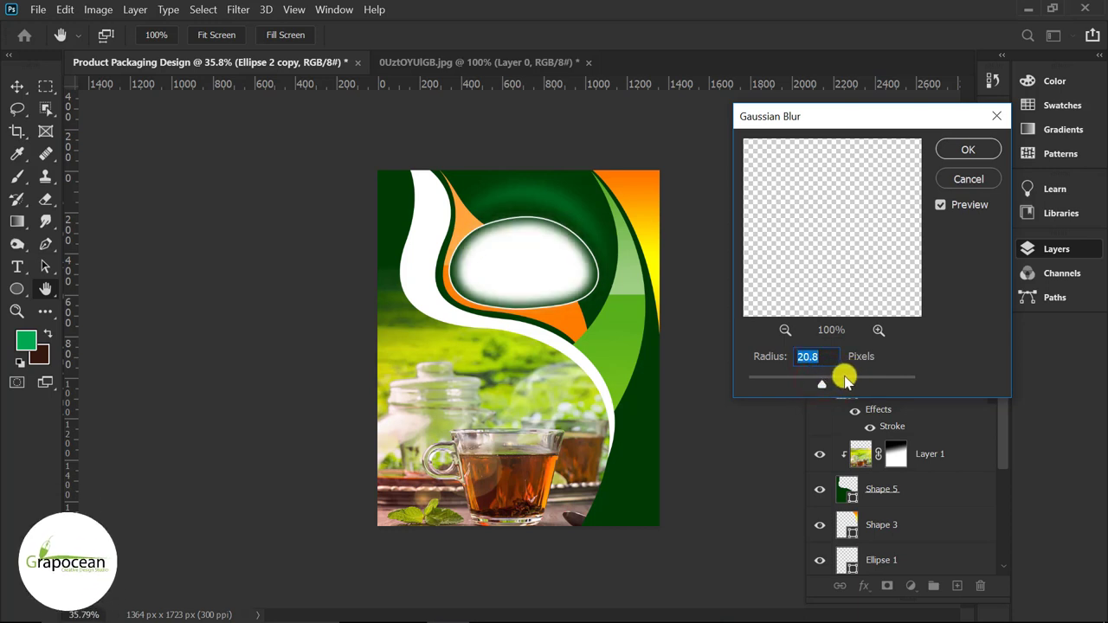
{"action": "left_click", "coordinate": [979, 151]}
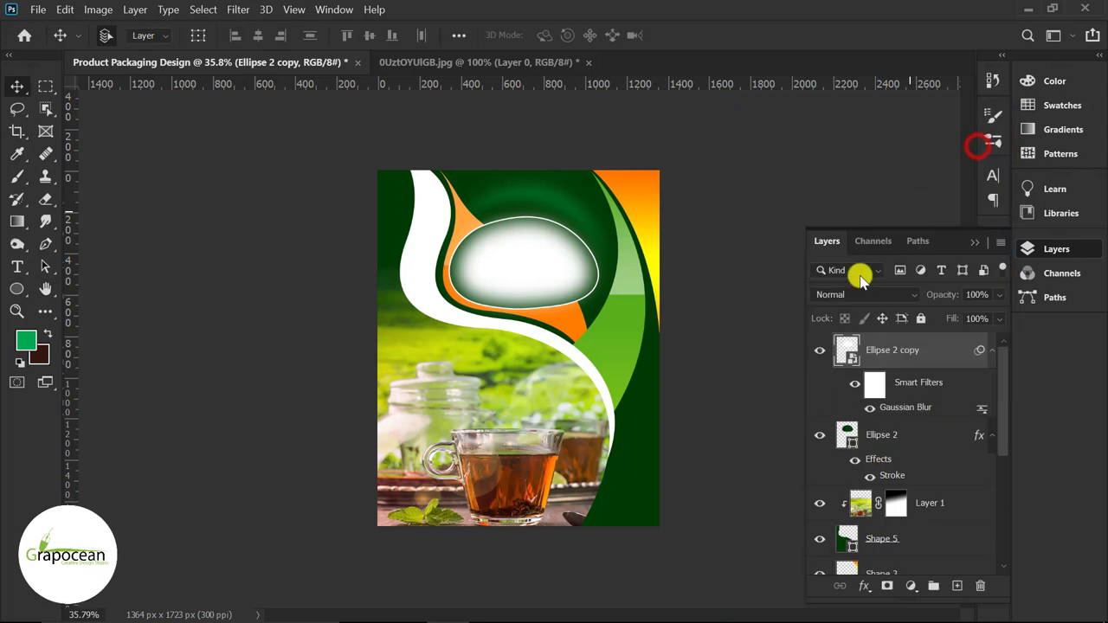
Step: Add a layer mask and paint black so only a soft top highlight remains
{"action": "left_click", "coordinate": [887, 587]}
{"action": "right_click", "coordinate": [17, 177]}
{"action": "left_click", "coordinate": [79, 177]}
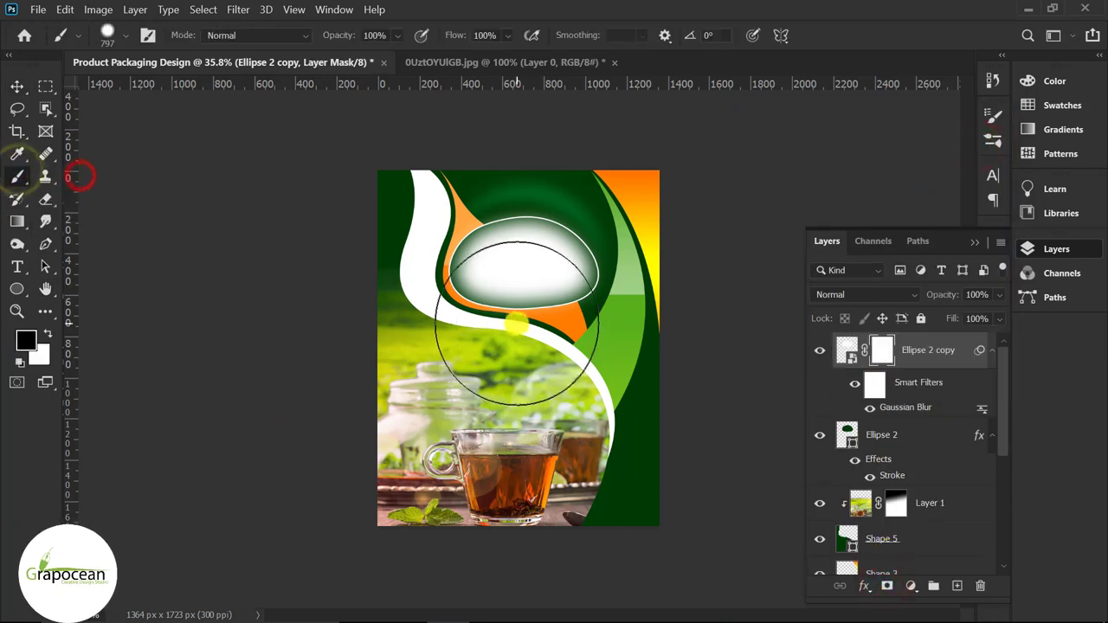
{"action": "left_click", "coordinate": [517, 320]}
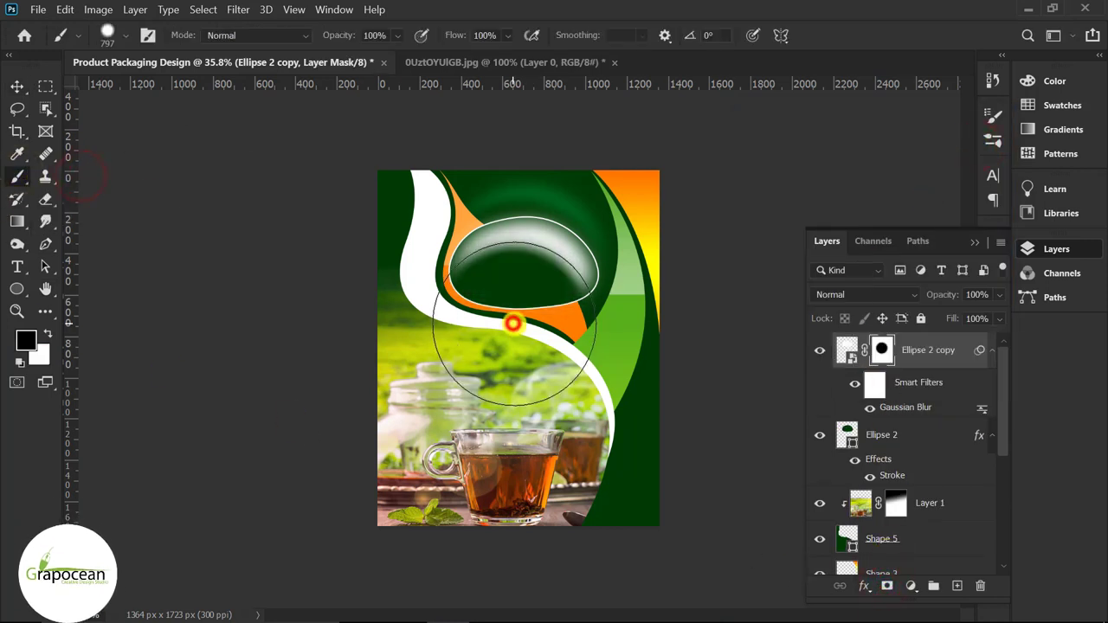
{"action": "left_click", "coordinate": [592, 147]}
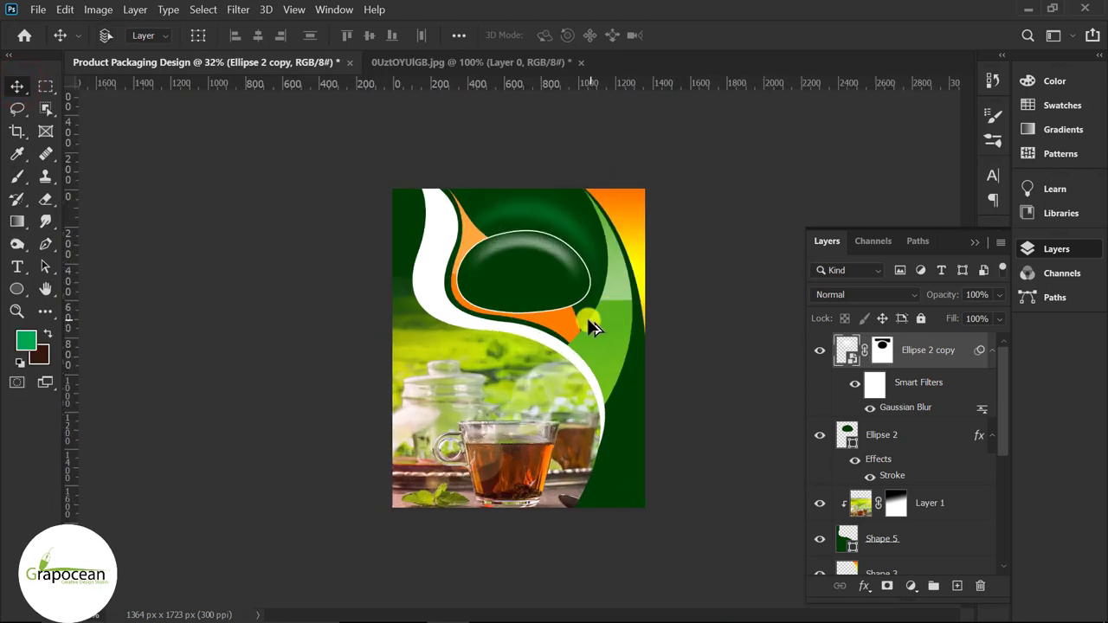
{"action": "scroll", "coordinate": [592, 327], "scroll_direction": "up", "scroll_amount": 1}
Step: Duplicate Ellipse 2 above the blurred copy and add a Gradient Overlay style
{"action": "left_click", "coordinate": [897, 440]}
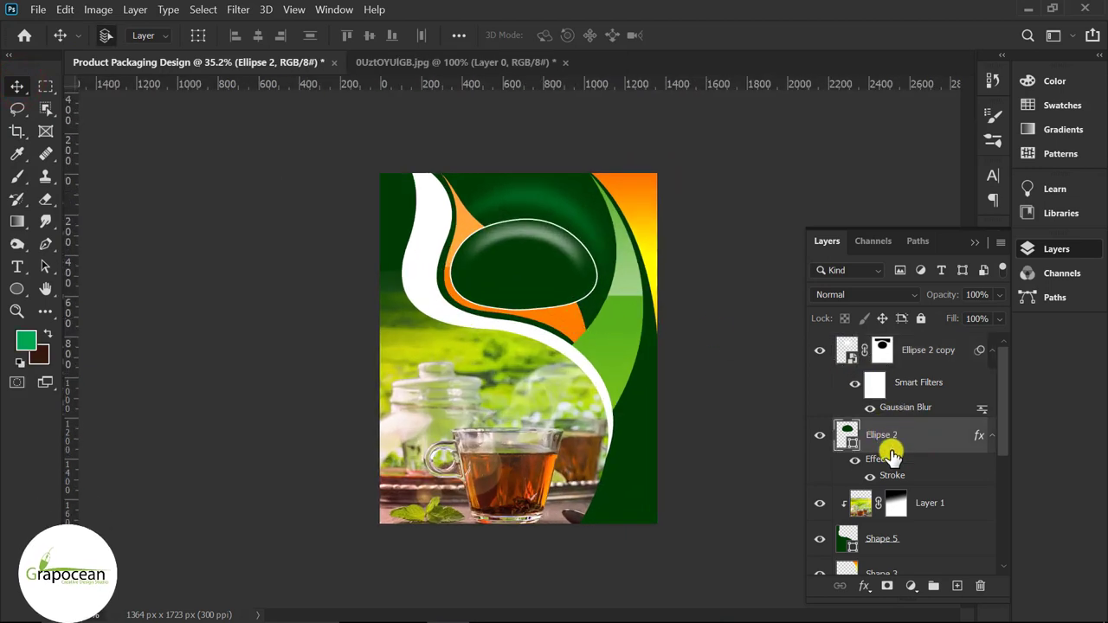
{"action": "key", "text": "ctrl+j"}
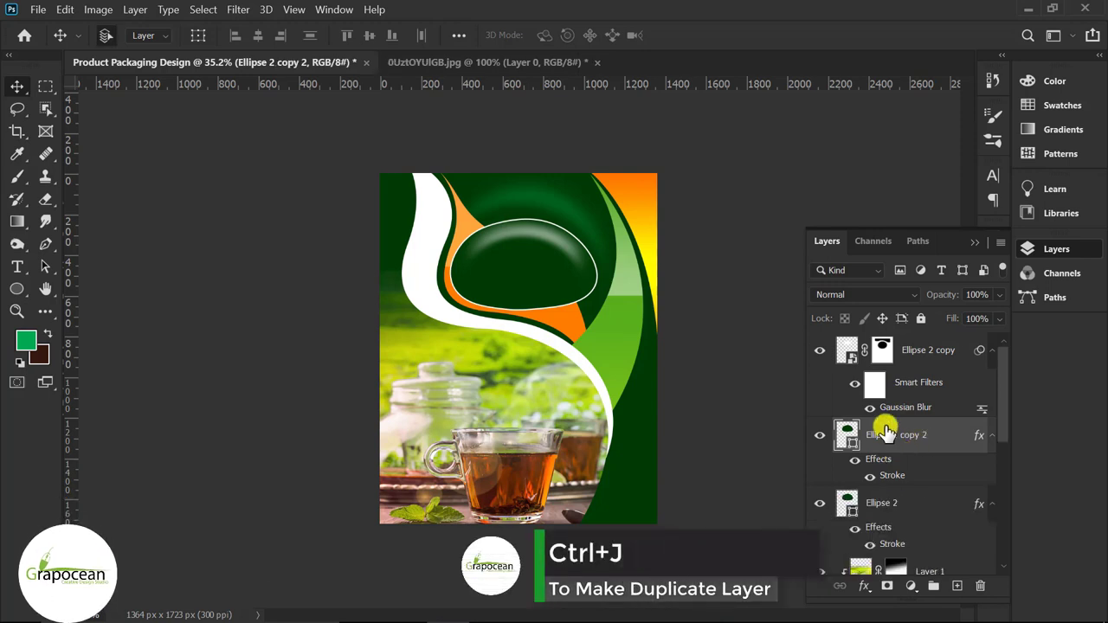
{"action": "left_click_drag", "start_coordinate": [887, 433], "coordinate": [907, 345]}
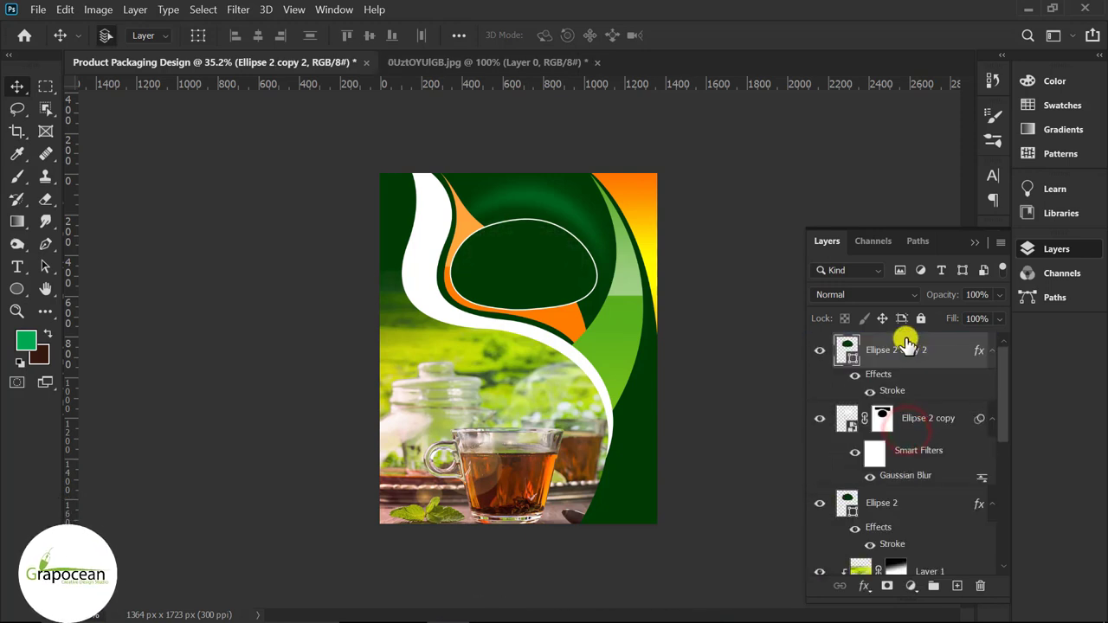
{"action": "right_click", "coordinate": [900, 354]}
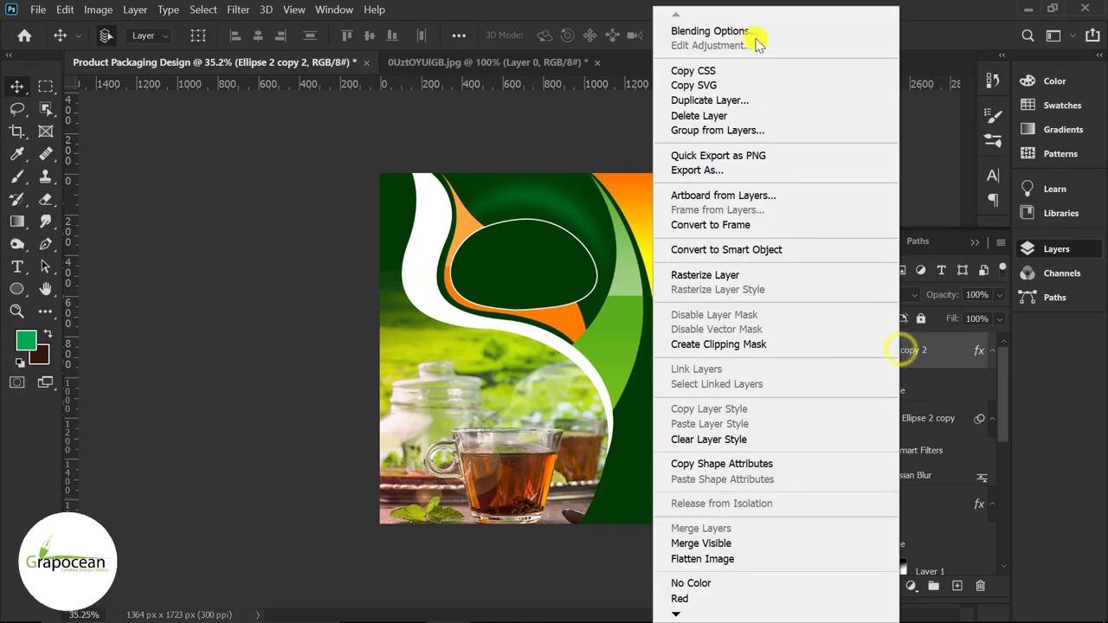
{"action": "left_click", "coordinate": [754, 32]}
{"action": "left_click", "coordinate": [228, 463]}
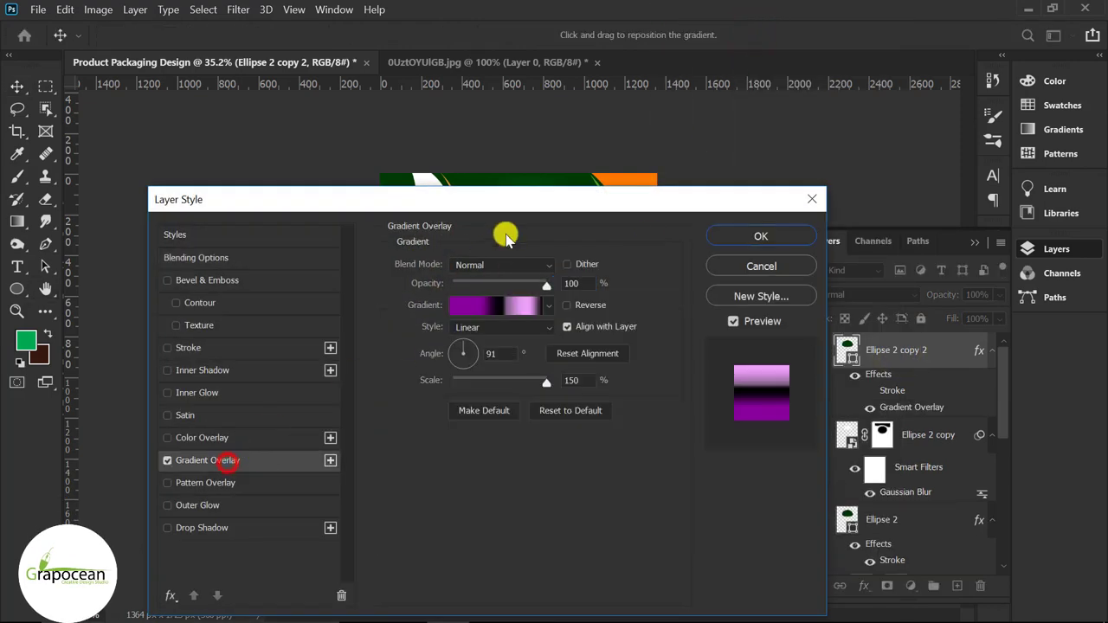
{"action": "left_click_drag", "start_coordinate": [521, 203], "coordinate": [586, 378]}
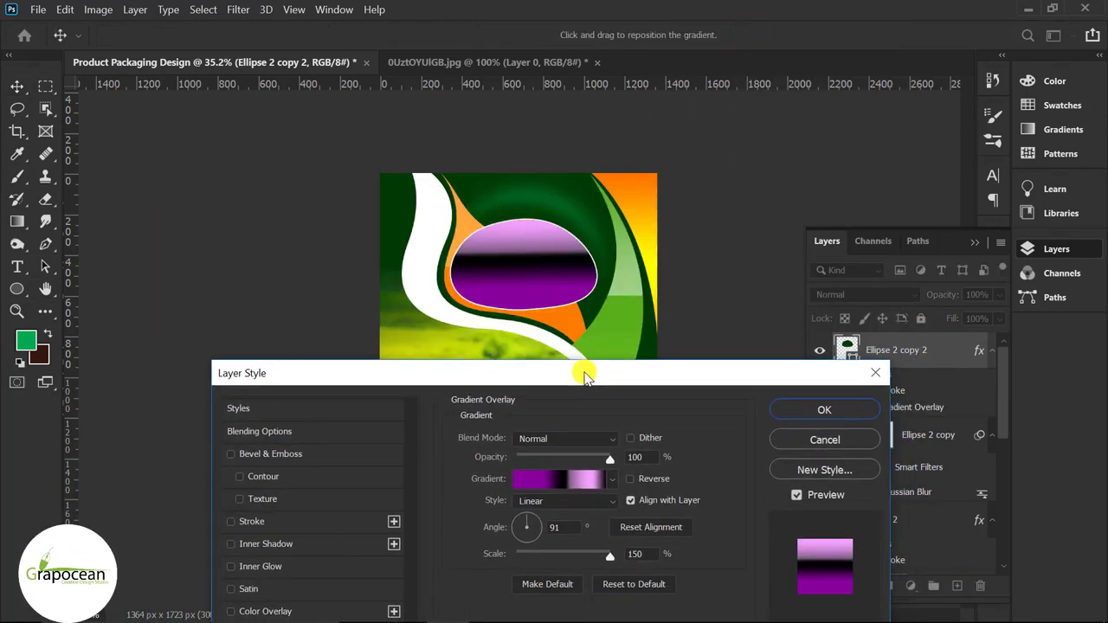
Step: Apply a dark red gradient preset from the All Gradients collection
{"action": "left_click", "coordinate": [612, 479]}
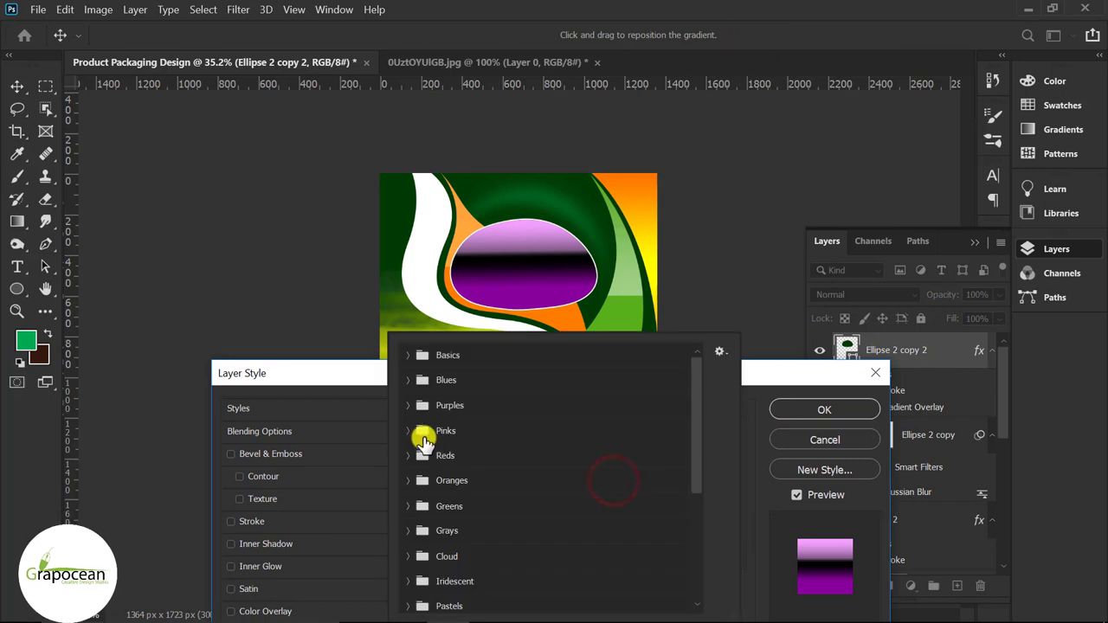
{"action": "left_click", "coordinate": [412, 432]}
{"action": "left_click", "coordinate": [613, 488]}
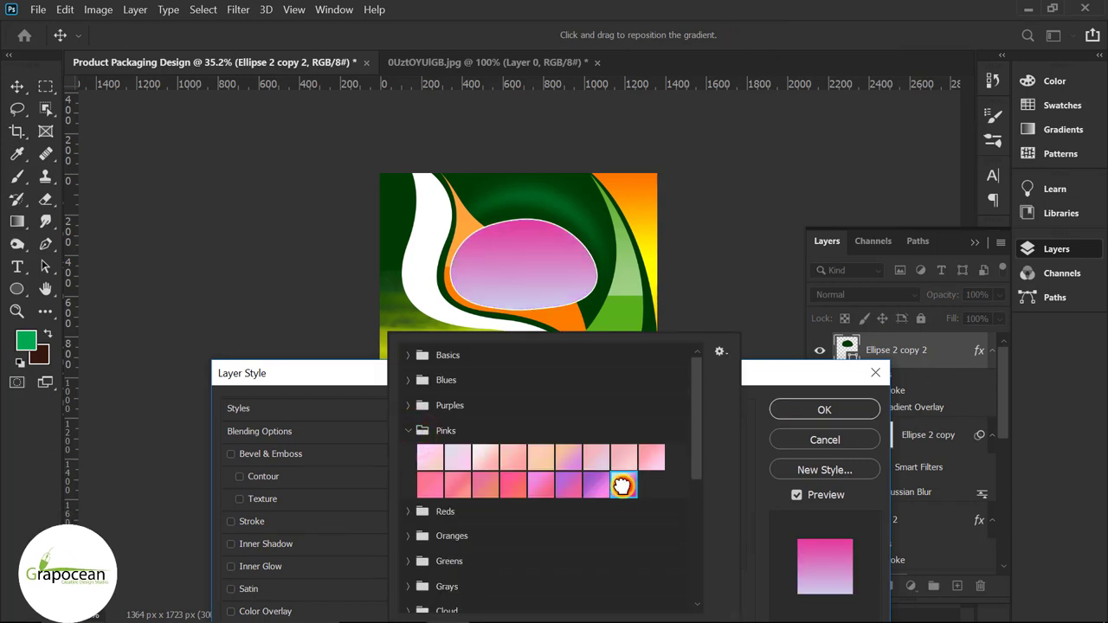
{"action": "left_click", "coordinate": [541, 485]}
{"action": "scroll", "coordinate": [442, 528], "scroll_direction": "down", "scroll_amount": 2}
{"action": "scroll", "coordinate": [437, 550], "scroll_direction": "down", "scroll_amount": 5}
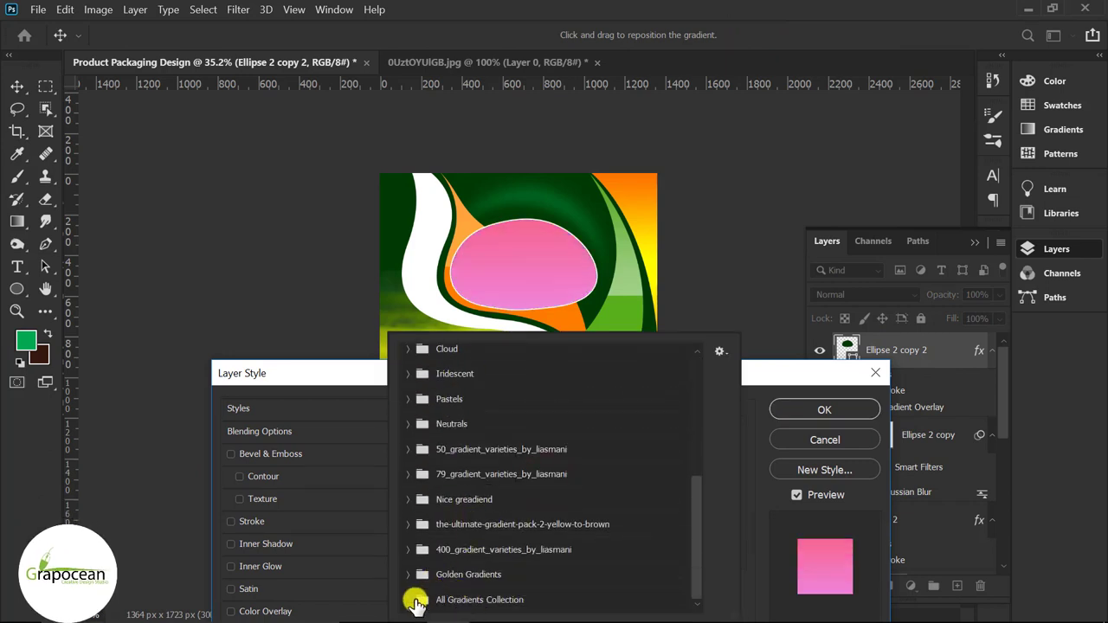
{"action": "left_click", "coordinate": [412, 600]}
{"action": "scroll", "coordinate": [575, 567], "scroll_direction": "down", "scroll_amount": 3}
{"action": "scroll", "coordinate": [575, 568], "scroll_direction": "down", "scroll_amount": 3}
{"action": "scroll", "coordinate": [577, 564], "scroll_direction": "down", "scroll_amount": 3}
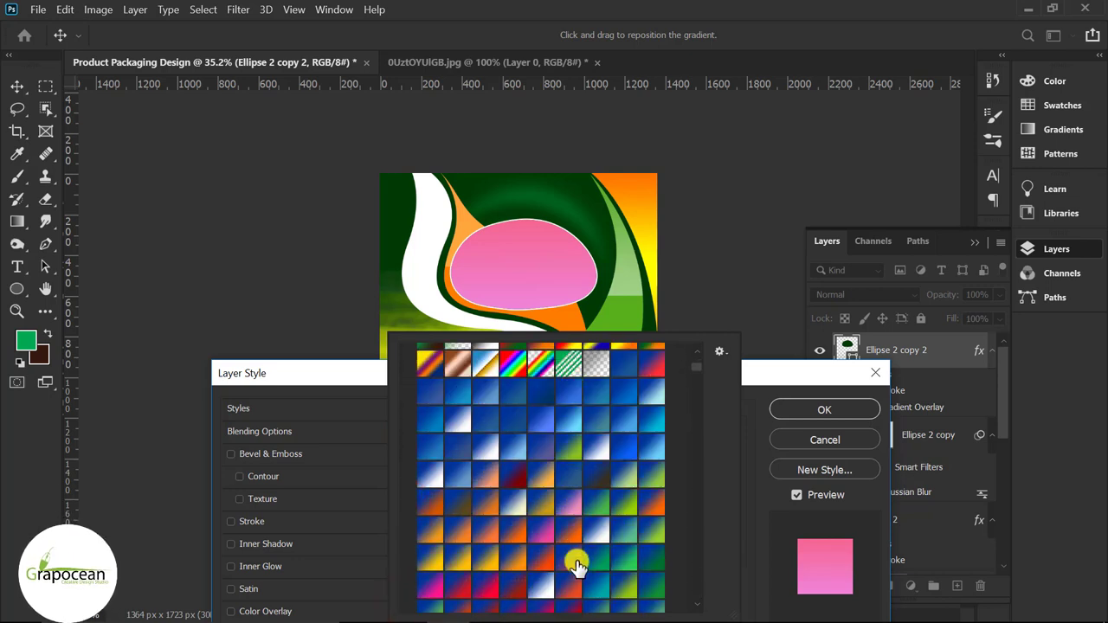
{"action": "scroll", "coordinate": [575, 520], "scroll_direction": "down", "scroll_amount": 3}
{"action": "scroll", "coordinate": [574, 511], "scroll_direction": "down", "scroll_amount": 3}
{"action": "scroll", "coordinate": [574, 541], "scroll_direction": "down", "scroll_amount": 3}
{"action": "scroll", "coordinate": [692, 459], "scroll_direction": "down", "scroll_amount": 3}
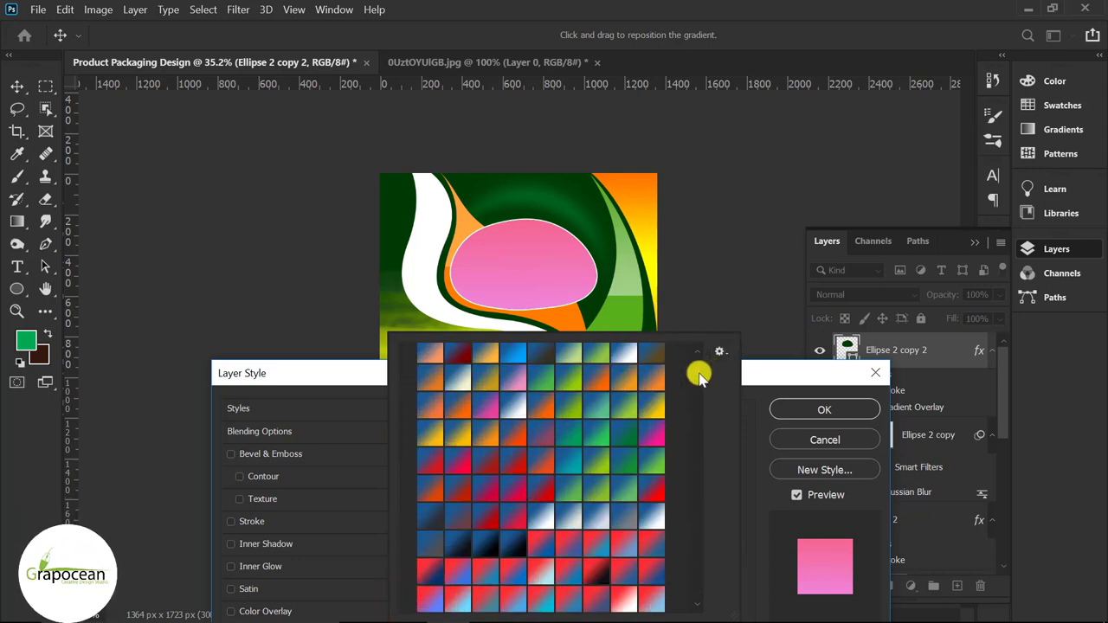
{"action": "scroll", "coordinate": [601, 475], "scroll_direction": "down", "scroll_amount": 3}
{"action": "scroll", "coordinate": [597, 494], "scroll_direction": "down", "scroll_amount": 3}
{"action": "left_click", "coordinate": [594, 507]}
{"action": "scroll", "coordinate": [606, 529], "scroll_direction": "down", "scroll_amount": 3}
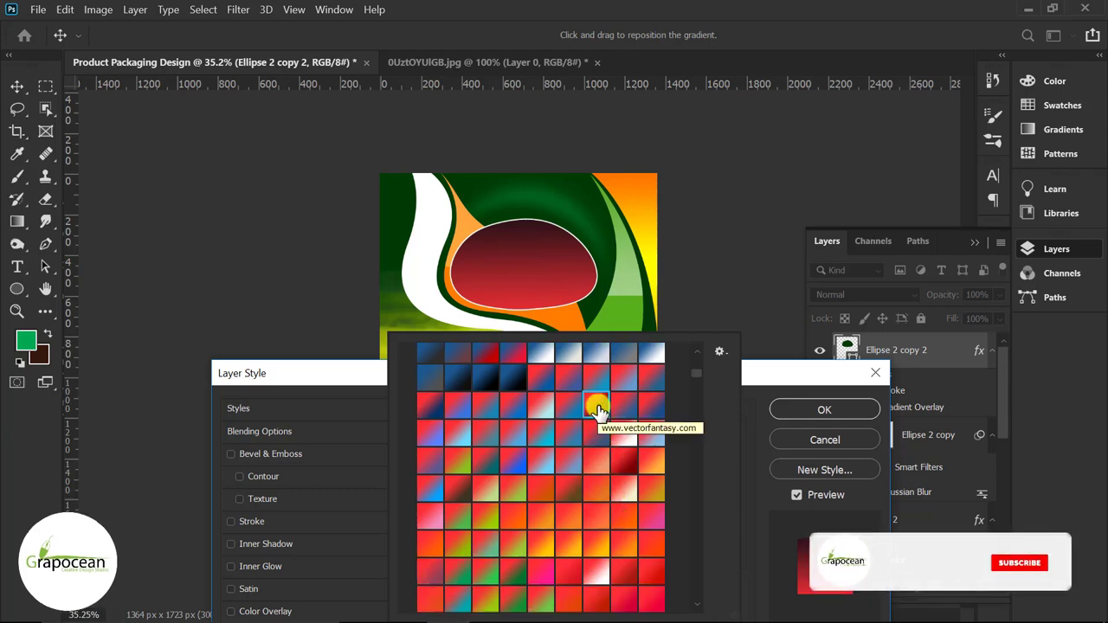
{"action": "left_click", "coordinate": [824, 411]}
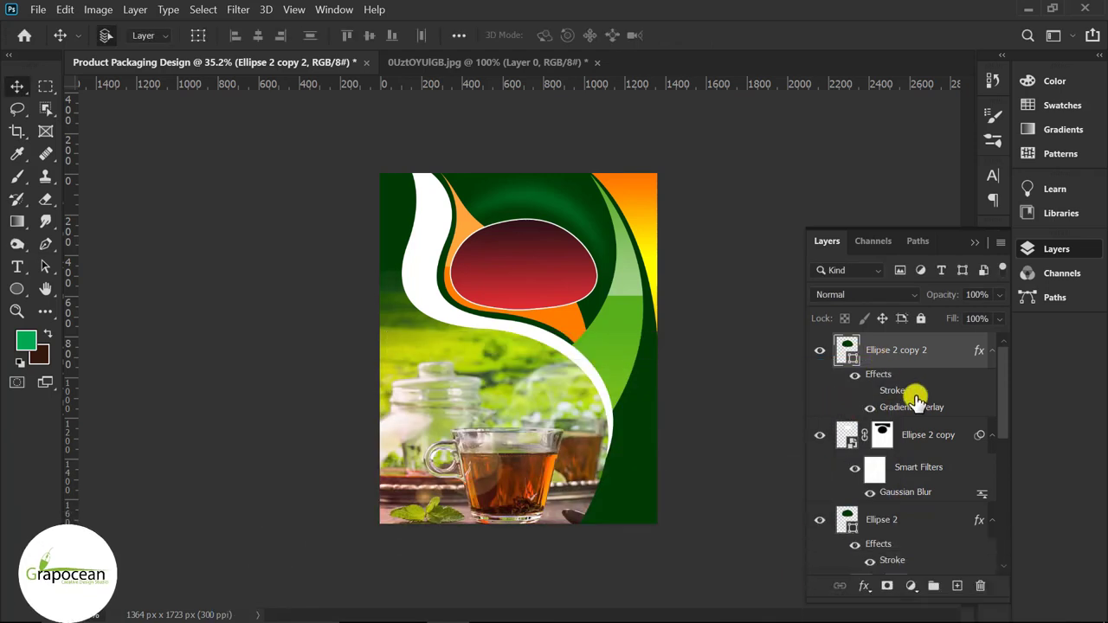
Step: Reverse the gradient and set its end stop to golden yellow
{"action": "double_click", "coordinate": [919, 410]}
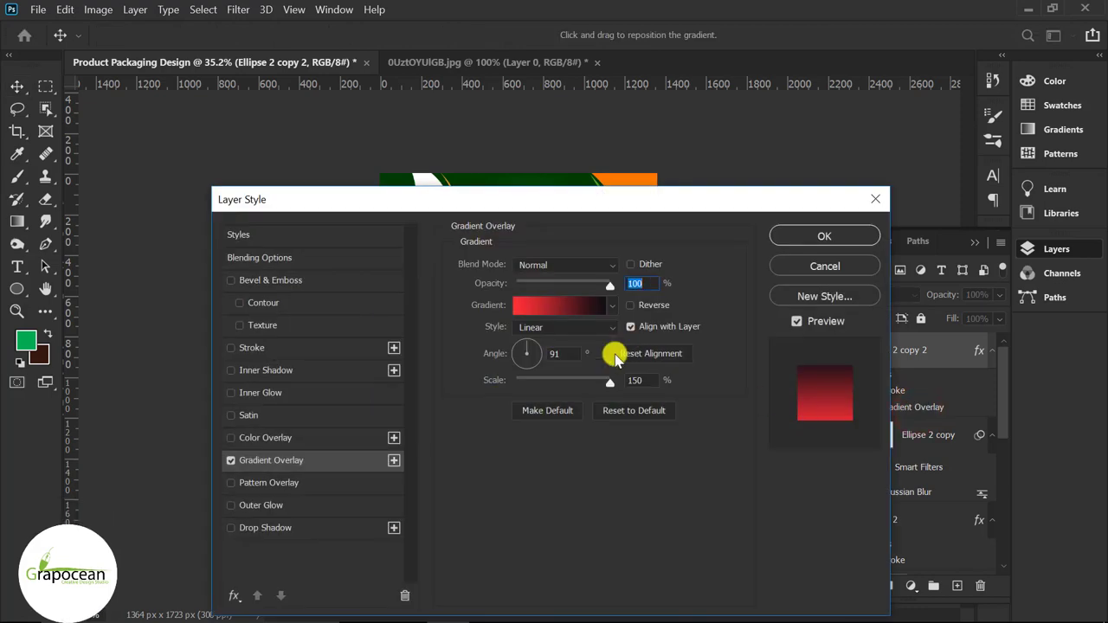
{"action": "left_click", "coordinate": [637, 309]}
{"action": "mouse_move", "coordinate": [666, 204]}
{"action": "left_mouse_down"}
{"action": "mouse_move", "coordinate": [692, 472]}
{"action": "mouse_move", "coordinate": [668, 321]}
{"action": "mouse_move", "coordinate": [589, 316]}
{"action": "left_mouse_up"}
{"action": "left_click", "coordinate": [445, 418]}
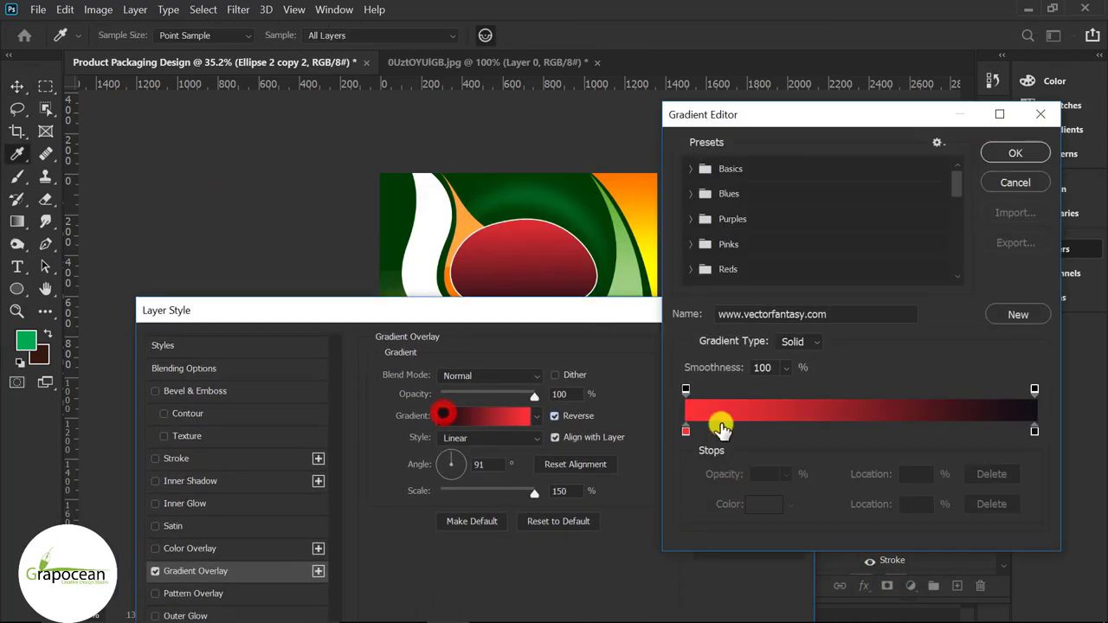
{"action": "double_click", "coordinate": [1035, 430]}
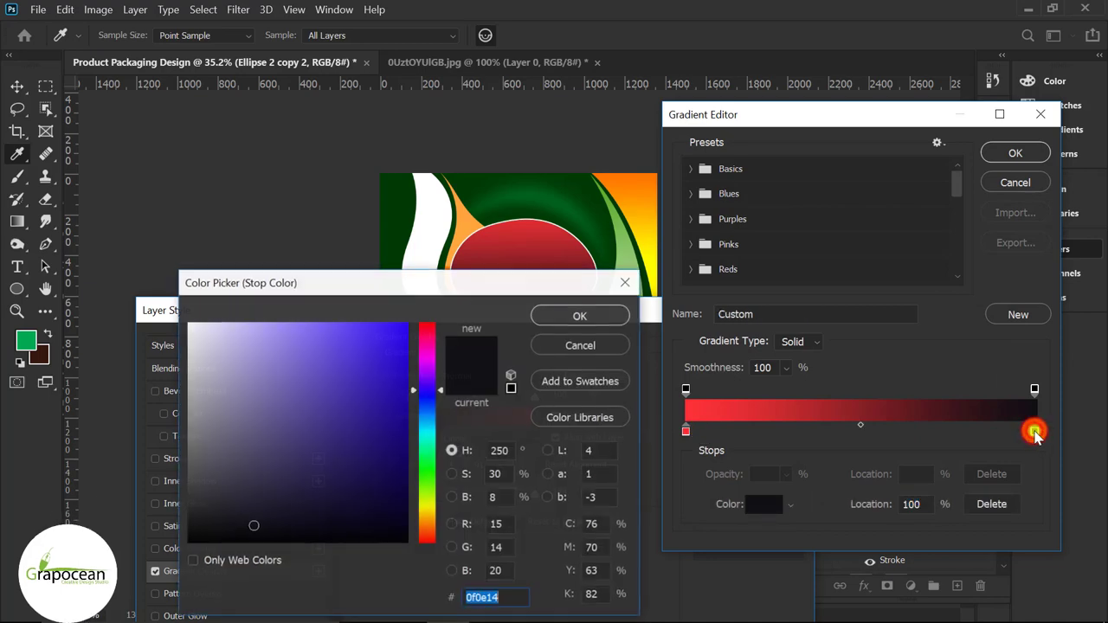
{"action": "left_click", "coordinate": [430, 515]}
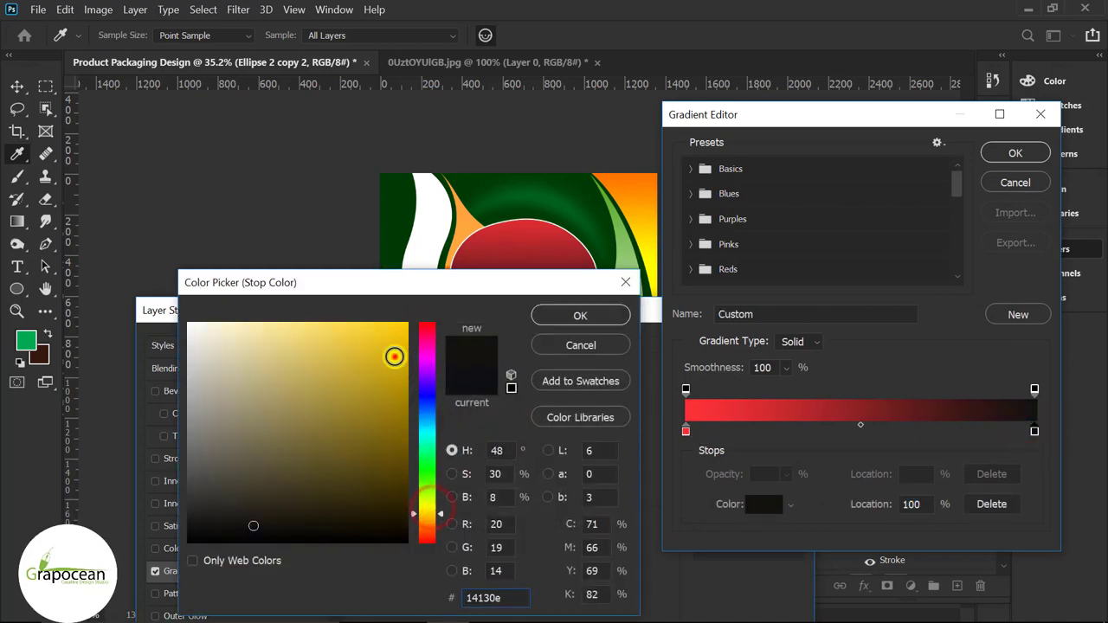
{"action": "left_click", "coordinate": [394, 357]}
{"action": "left_click", "coordinate": [580, 315]}
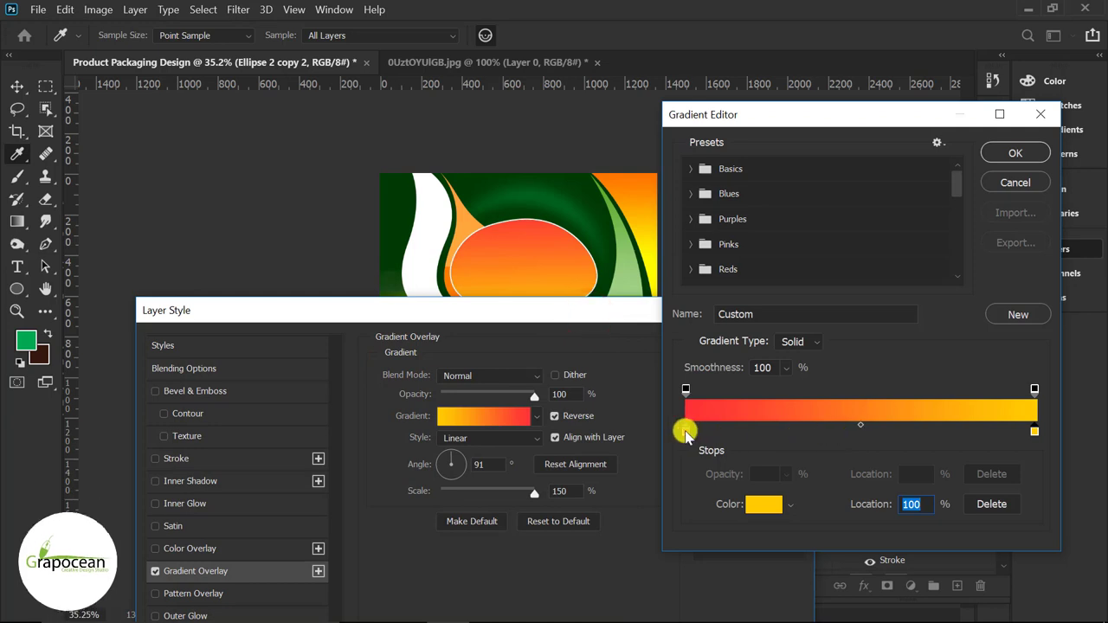
Step: Move the red stop toward the middle, colour it 9e0004, and apply the overlay
{"action": "left_click", "coordinate": [685, 431]}
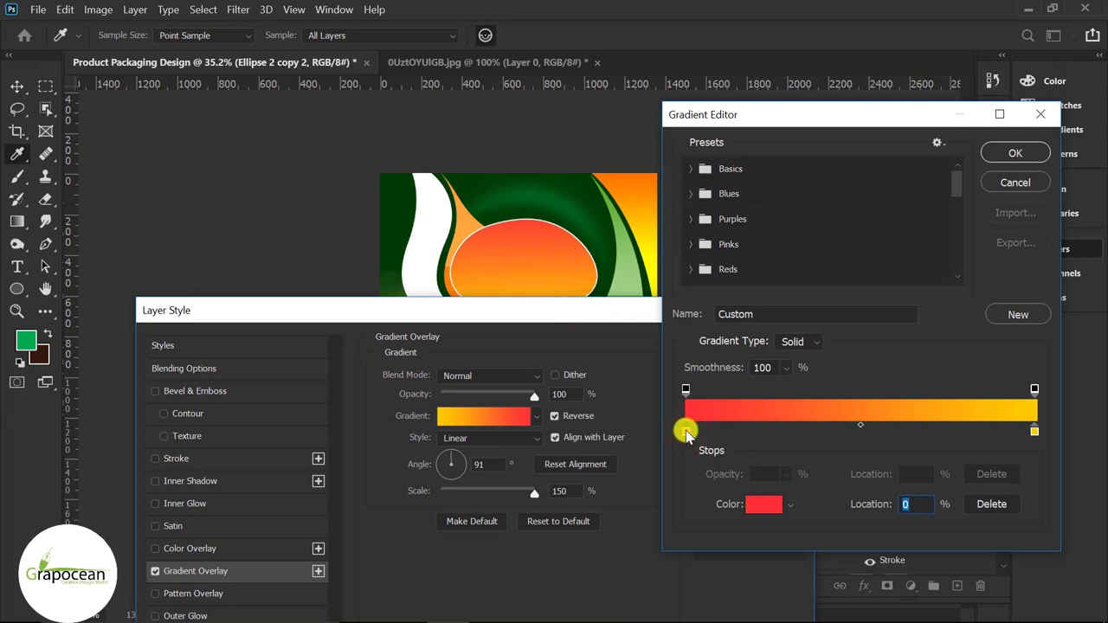
{"action": "left_click_drag", "start_coordinate": [685, 432], "coordinate": [852, 430]}
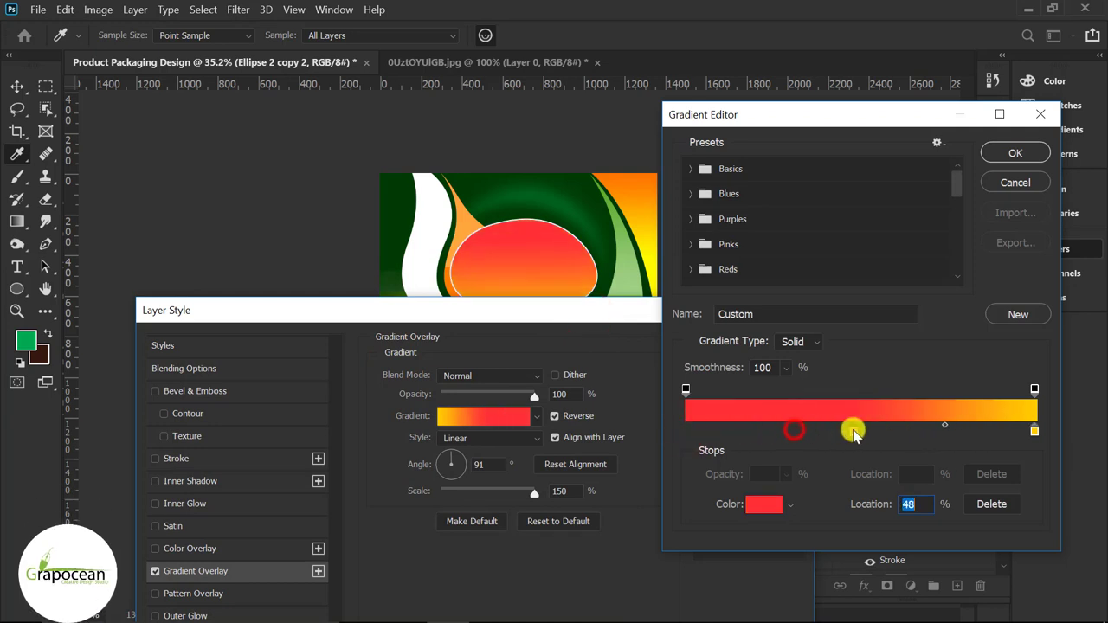
{"action": "double_click", "coordinate": [854, 431]}
{"action": "type", "text": "9e0004"}
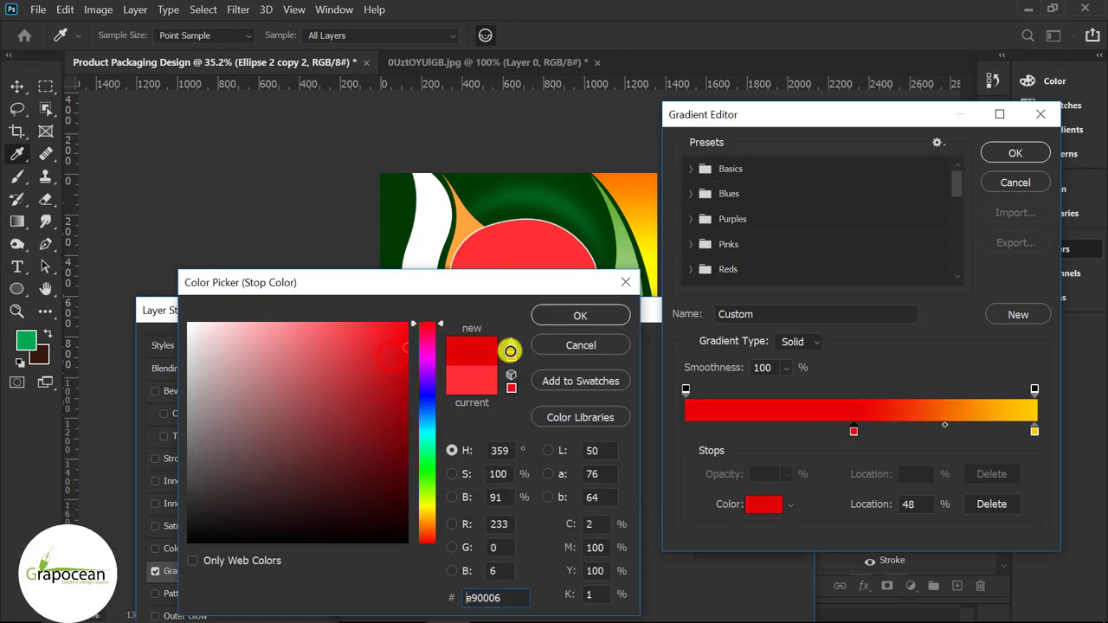
{"action": "left_click", "coordinate": [594, 313]}
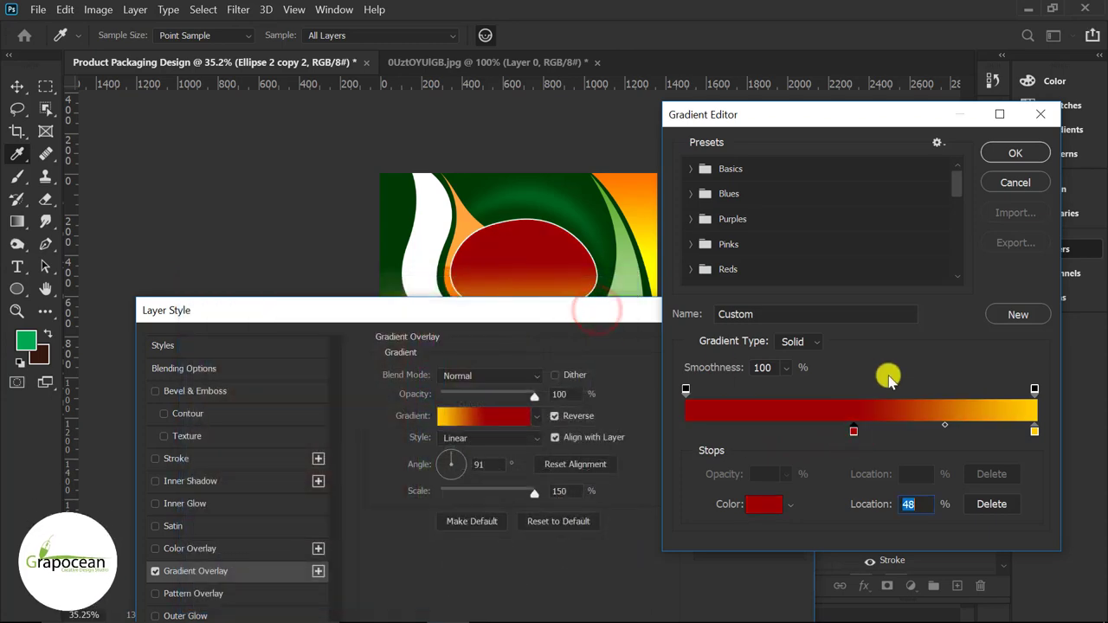
{"action": "left_click", "coordinate": [1015, 154]}
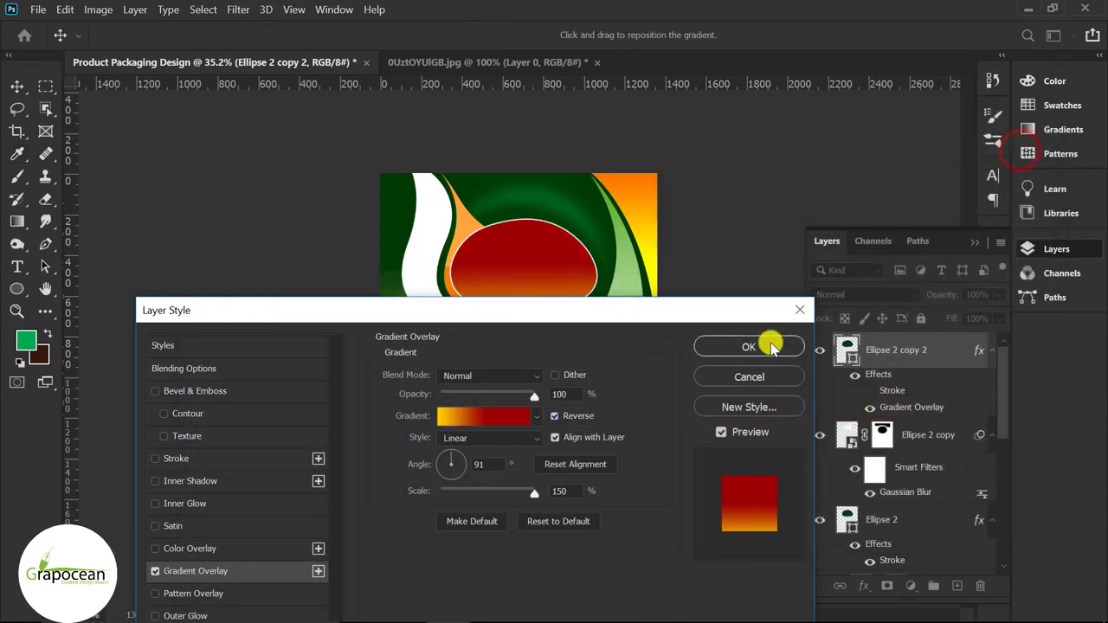
{"action": "left_click", "coordinate": [773, 346]}
{"action": "left_click", "coordinate": [916, 435]}
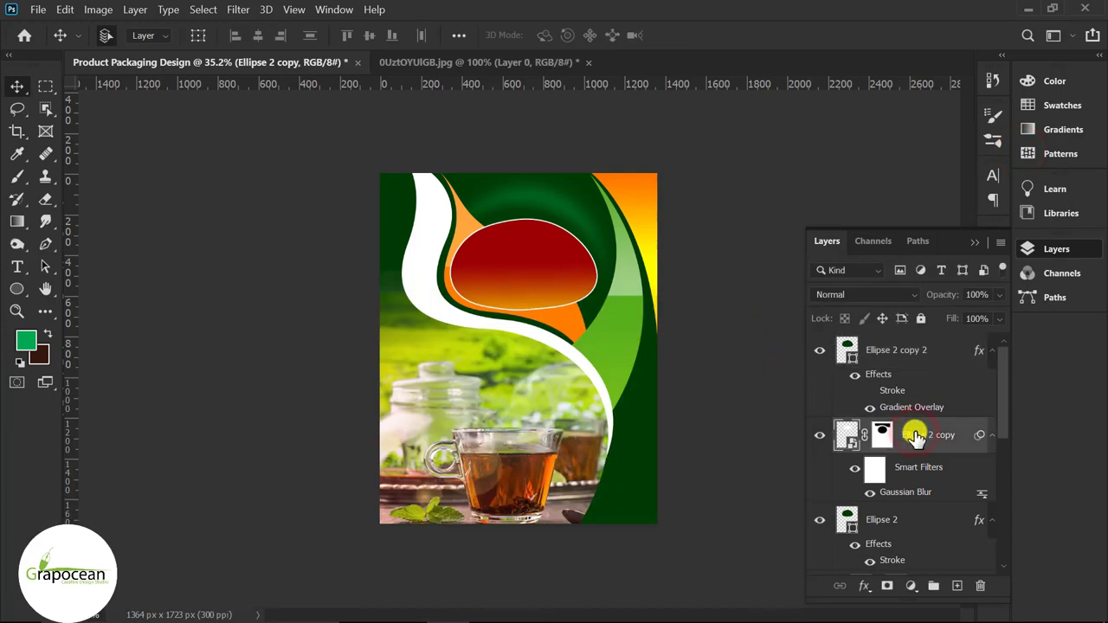
Step: Duplicate the blurred highlight ellipse twice, placing a copy above the gradient ellipse for gloss
{"action": "key", "text": "ctrl+j"}
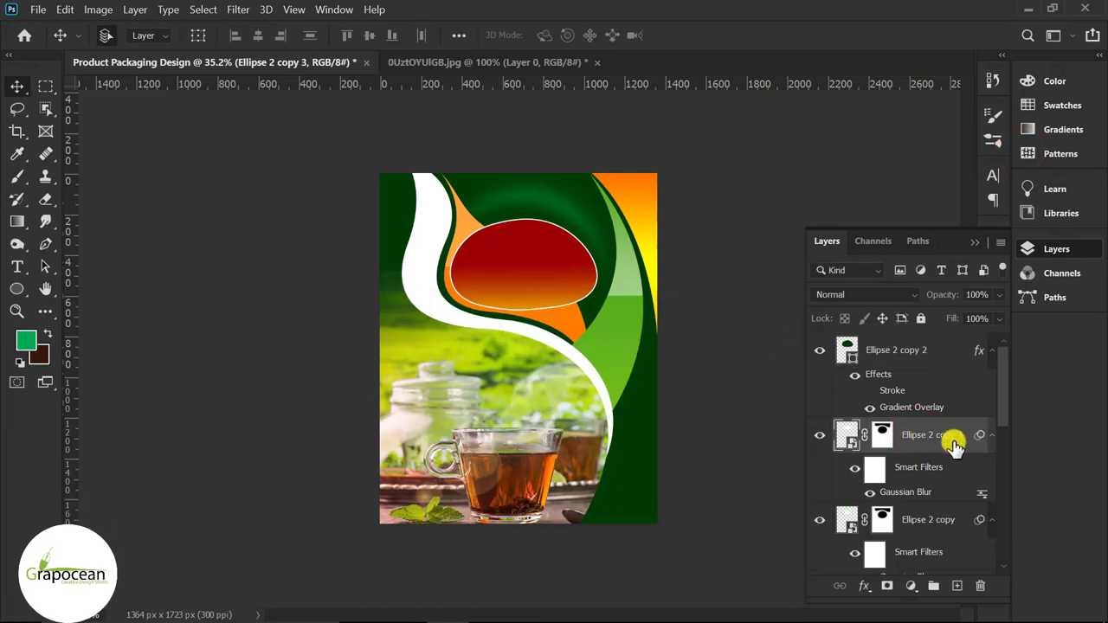
{"action": "left_click_drag", "start_coordinate": [963, 435], "coordinate": [952, 354]}
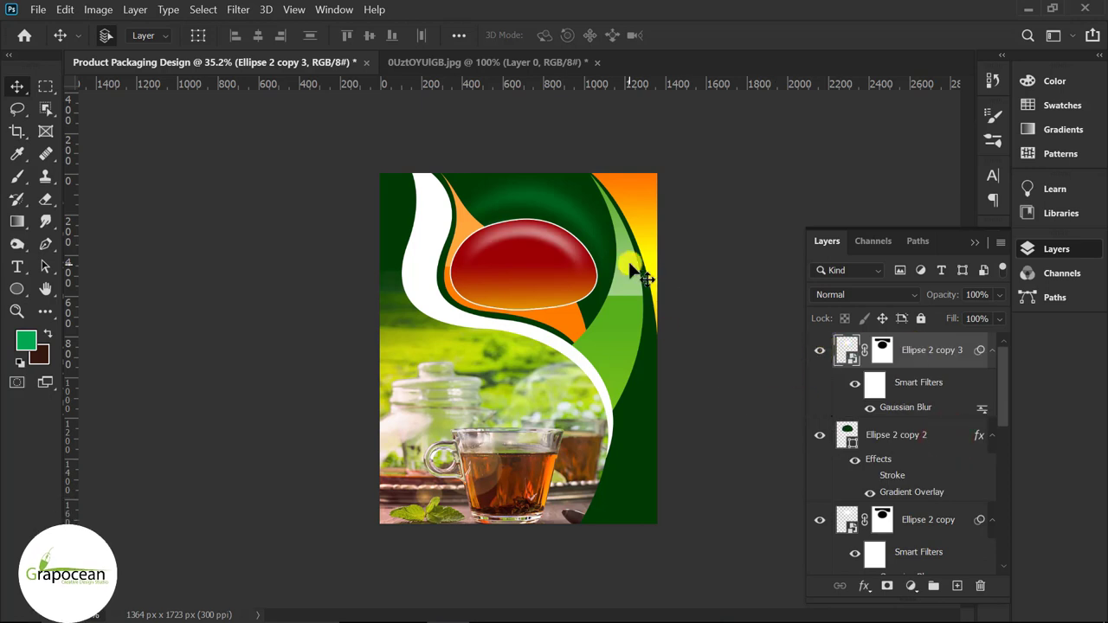
{"action": "key", "text": "ctrl+j"}
{"action": "key", "text": "ctrl+minus"}
Step: Add white 'Tea' text on a new layer and place it inside the red ellipse
{"action": "left_click", "coordinate": [956, 586]}
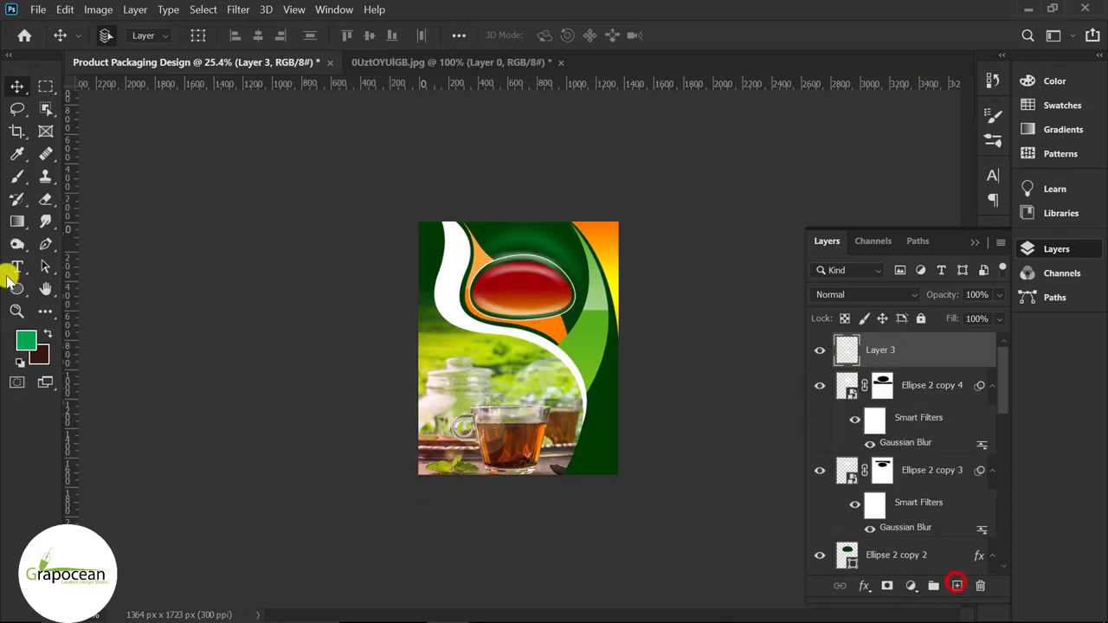
{"action": "left_click", "coordinate": [17, 267]}
{"action": "left_click", "coordinate": [504, 338]}
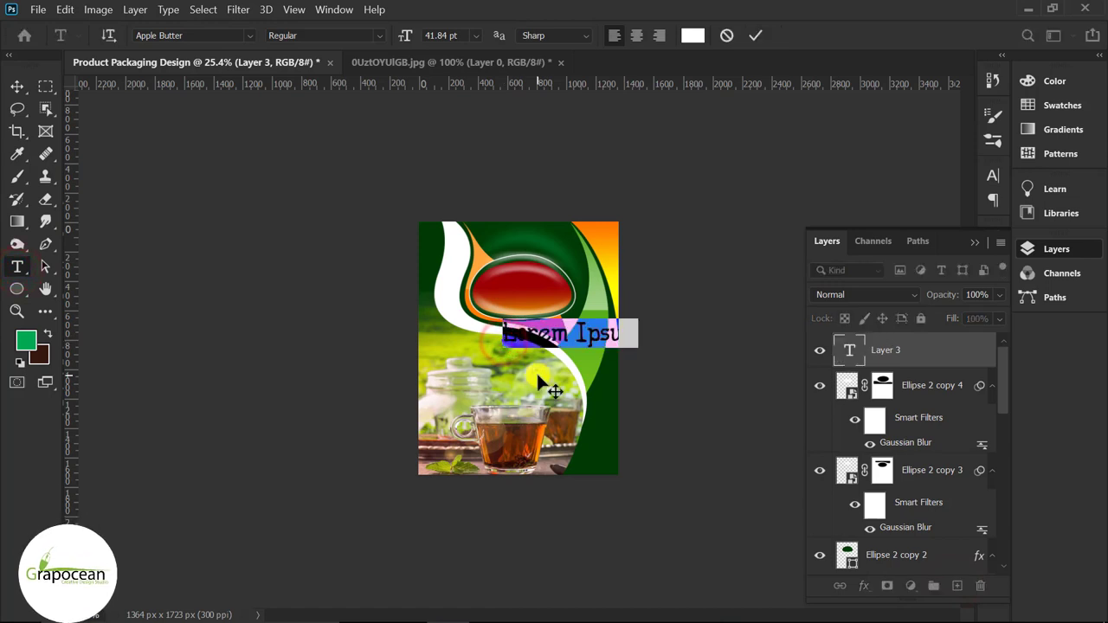
{"action": "type", "text": "Tea"}
{"action": "key", "text": "ctrl+a"}
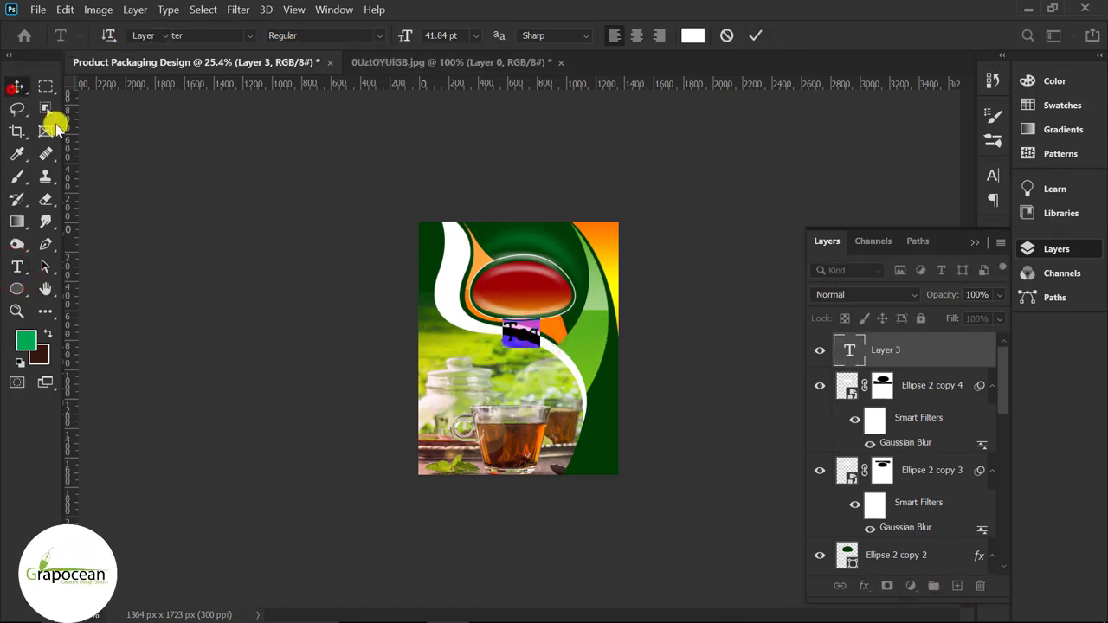
{"action": "key", "text": "ctrl+Return"}
{"action": "left_click_drag", "start_coordinate": [521, 336], "coordinate": [554, 264]}
{"action": "scroll", "coordinate": [550, 294], "scroll_direction": "up", "scroll_amount": 2}
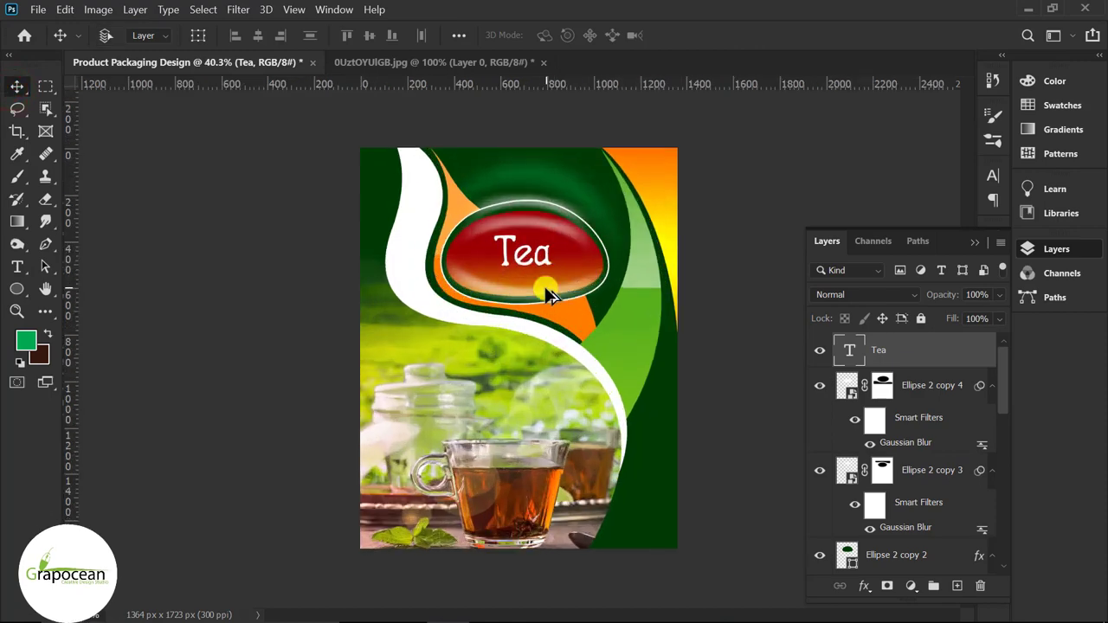
{"action": "scroll", "coordinate": [550, 294], "scroll_direction": "up", "scroll_amount": 2}
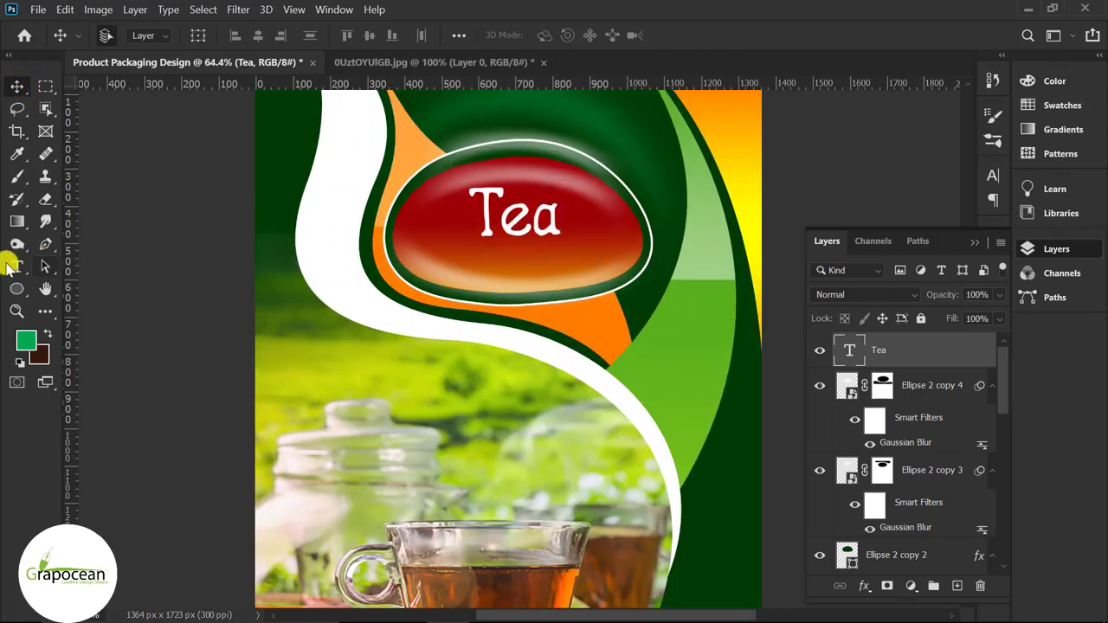
Step: Add 'packaging' text at about 15 pt, centred just beneath Tea
{"action": "left_click", "coordinate": [19, 267]}
{"action": "left_click", "coordinate": [494, 277]}
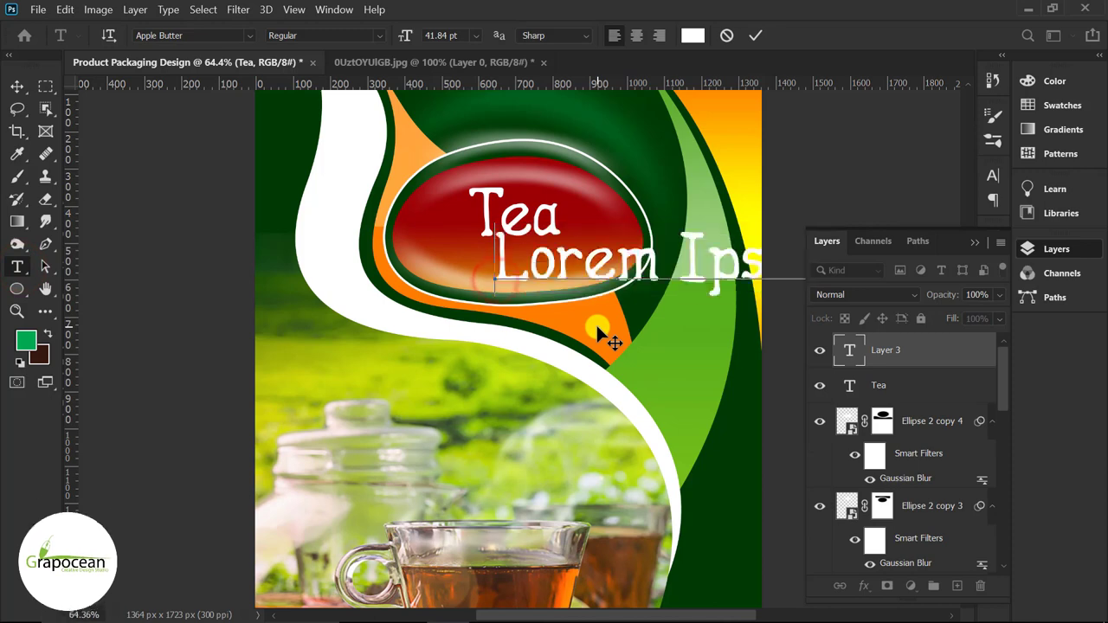
{"action": "key", "text": "BackSpace"}
{"action": "type", "text": "packa"}
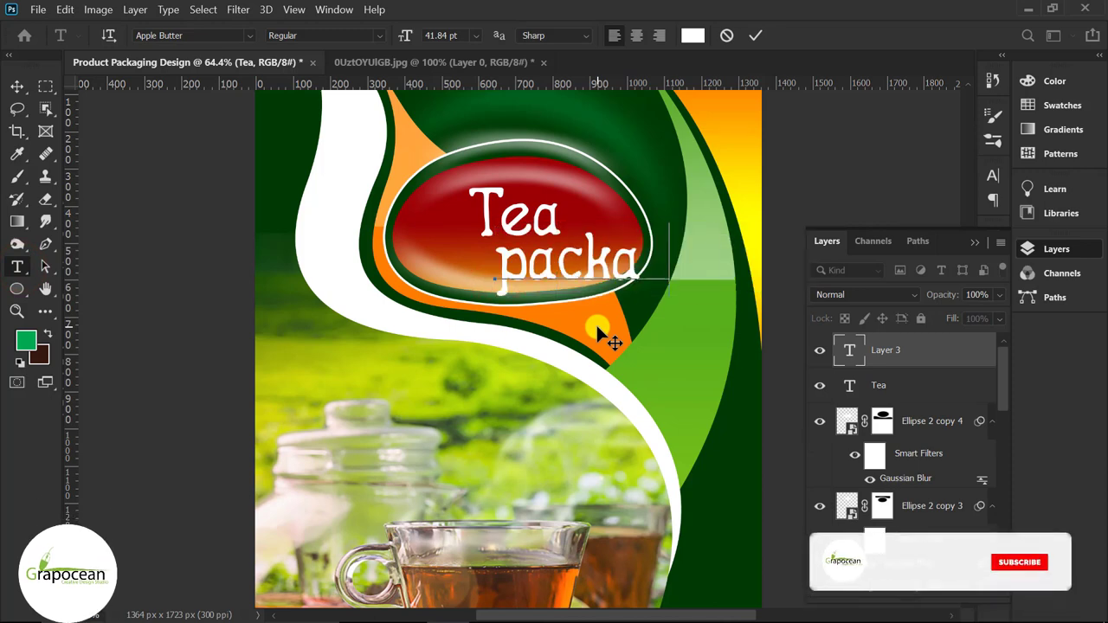
{"action": "type", "text": "ging"}
{"action": "key", "text": "ctrl+a"}
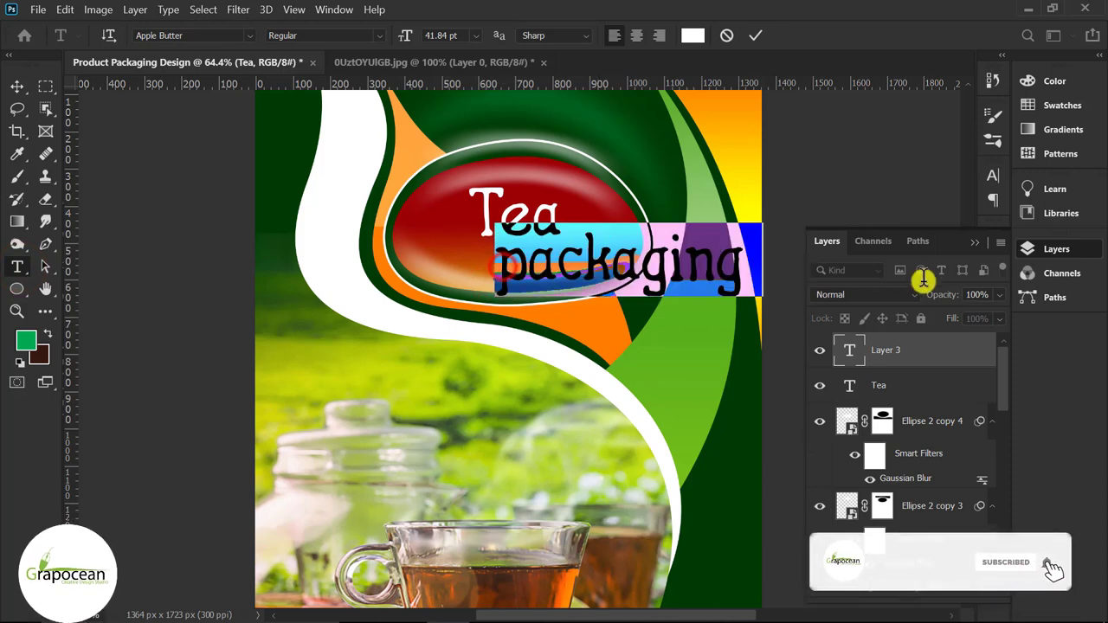
{"action": "left_click_drag", "start_coordinate": [404, 36], "coordinate": [385, 36]}
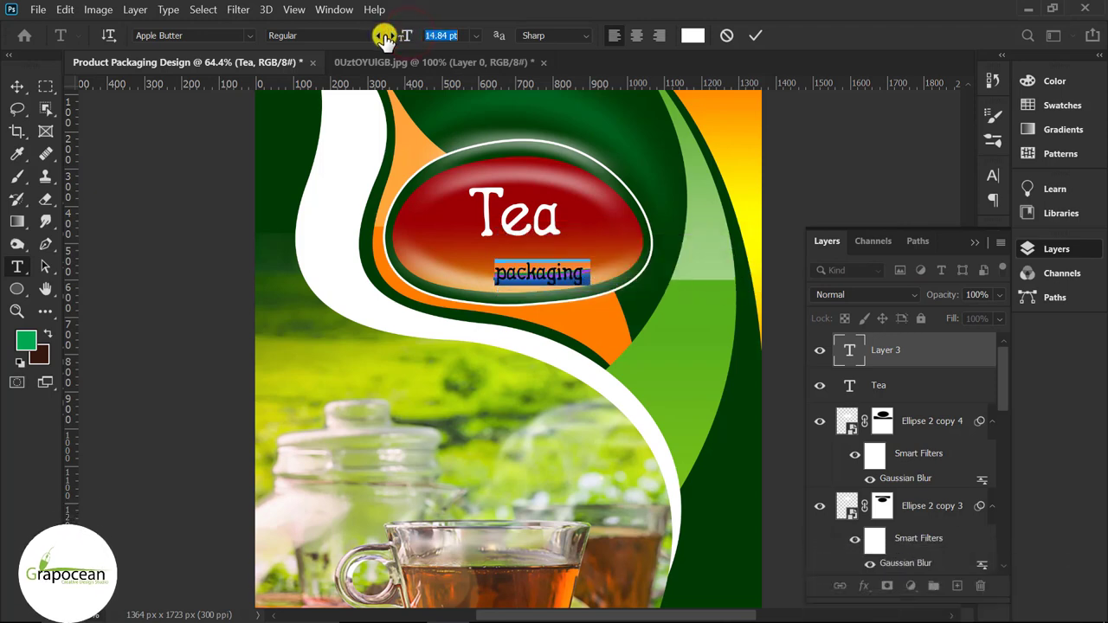
{"action": "left_click", "coordinate": [16, 85]}
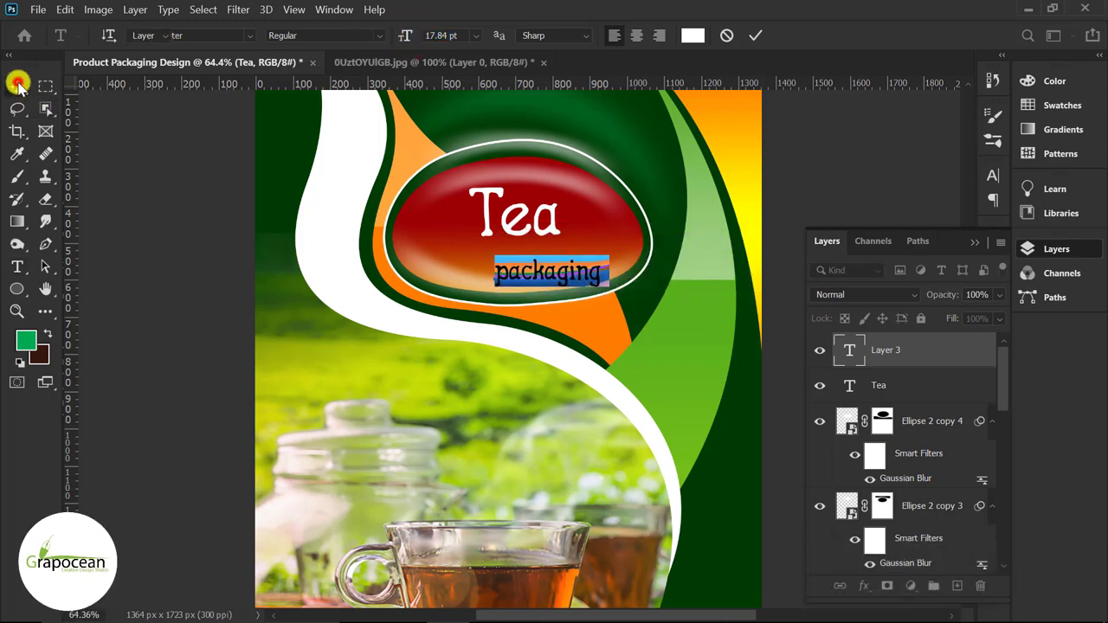
{"action": "left_click_drag", "start_coordinate": [542, 267], "coordinate": [514, 259]}
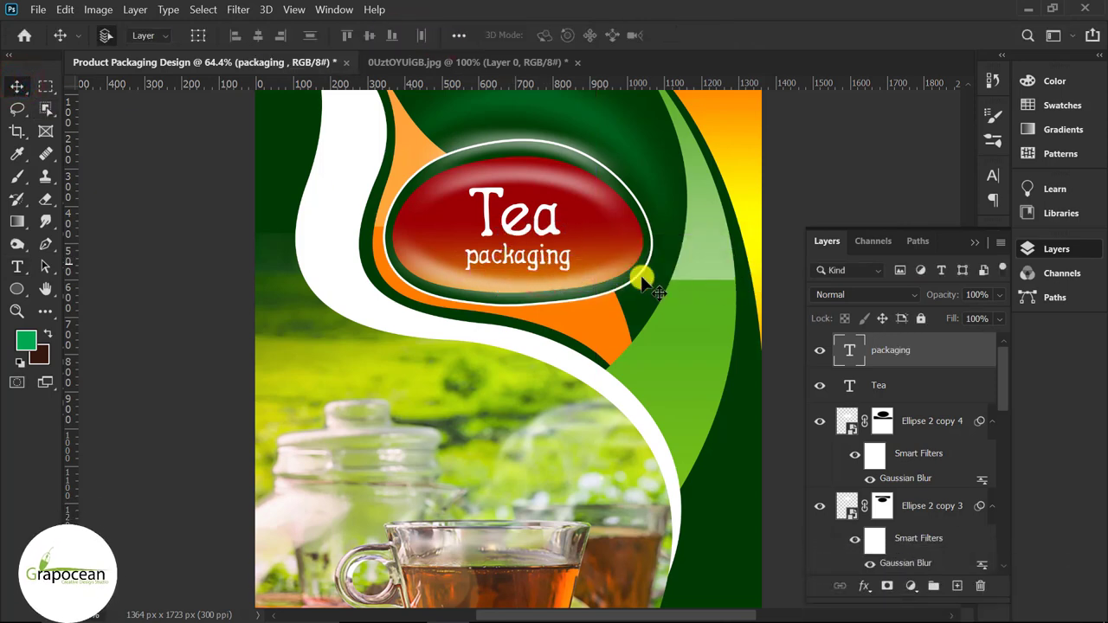
{"action": "scroll", "coordinate": [705, 421], "scroll_direction": "down", "scroll_amount": 2}
{"action": "scroll", "coordinate": [705, 421], "scroll_direction": "up", "scroll_amount": 1}
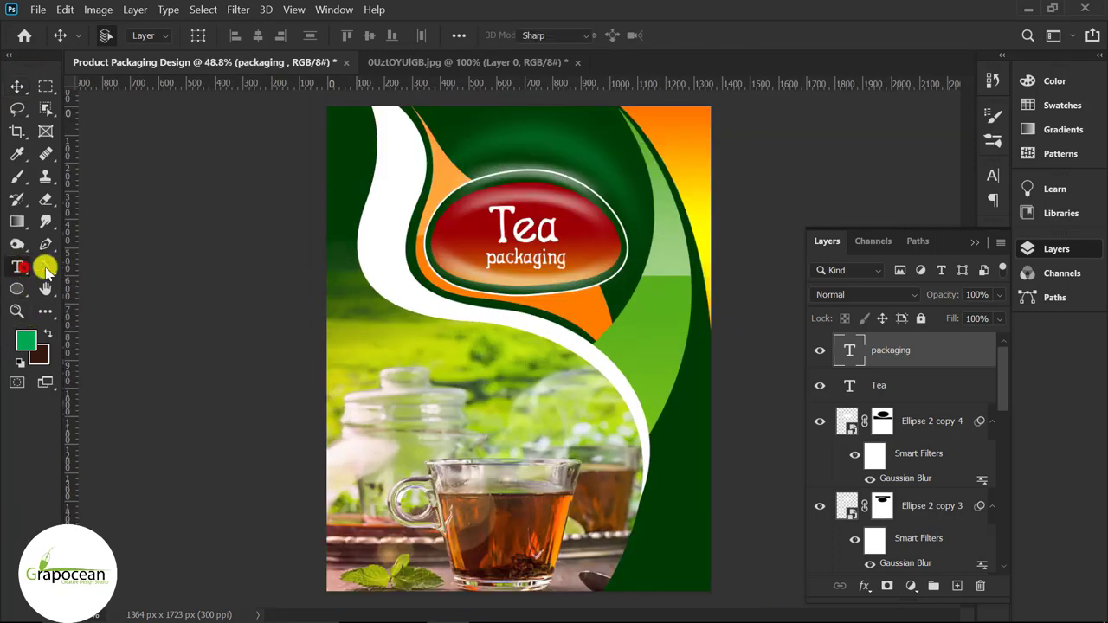
Step: Turn off All Caps on the Tea heading in the Character panel
{"action": "left_click", "coordinate": [19, 268]}
{"action": "double_click", "coordinate": [557, 230]}
{"action": "left_click", "coordinate": [975, 242]}
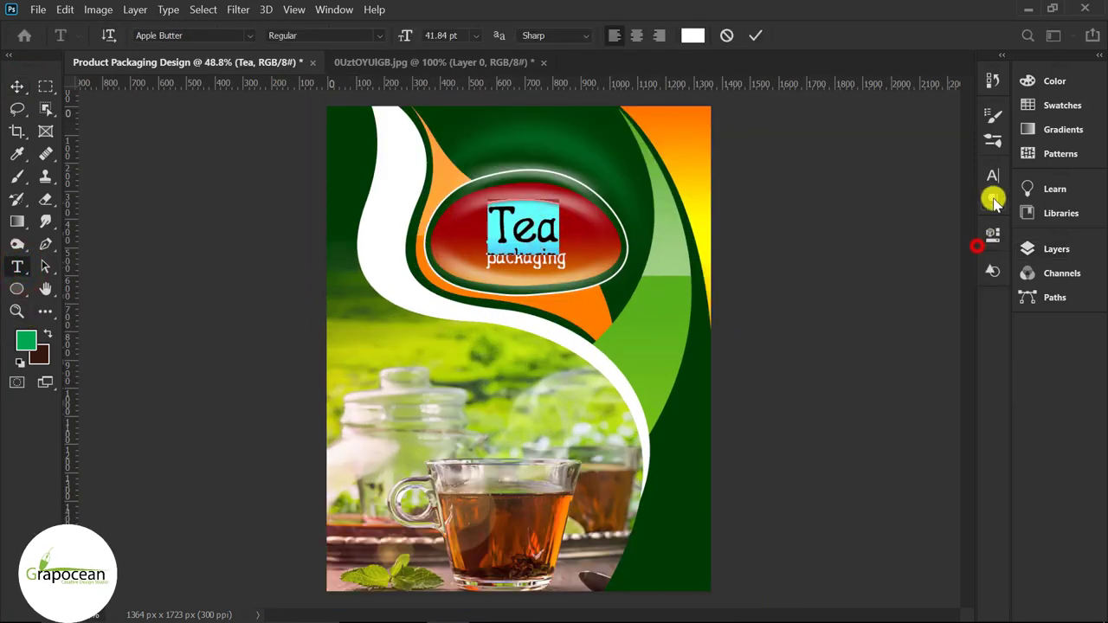
{"action": "left_click", "coordinate": [993, 180]}
{"action": "left_click", "coordinate": [852, 296]}
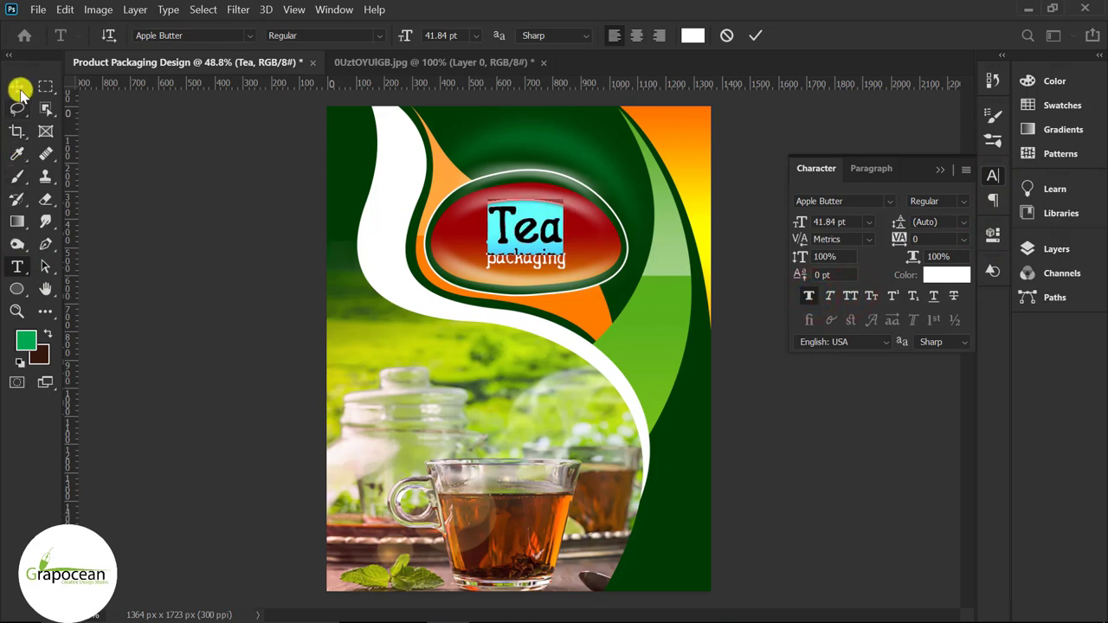
{"action": "left_click", "coordinate": [19, 89]}
{"action": "scroll", "coordinate": [613, 329], "scroll_direction": "down", "scroll_amount": 3}
Step: On a new layer, paint a soft orange glow over the photo with an 812 px brush
{"action": "scroll", "coordinate": [645, 355], "scroll_direction": "up", "scroll_amount": 2}
{"action": "key", "text": "F7"}
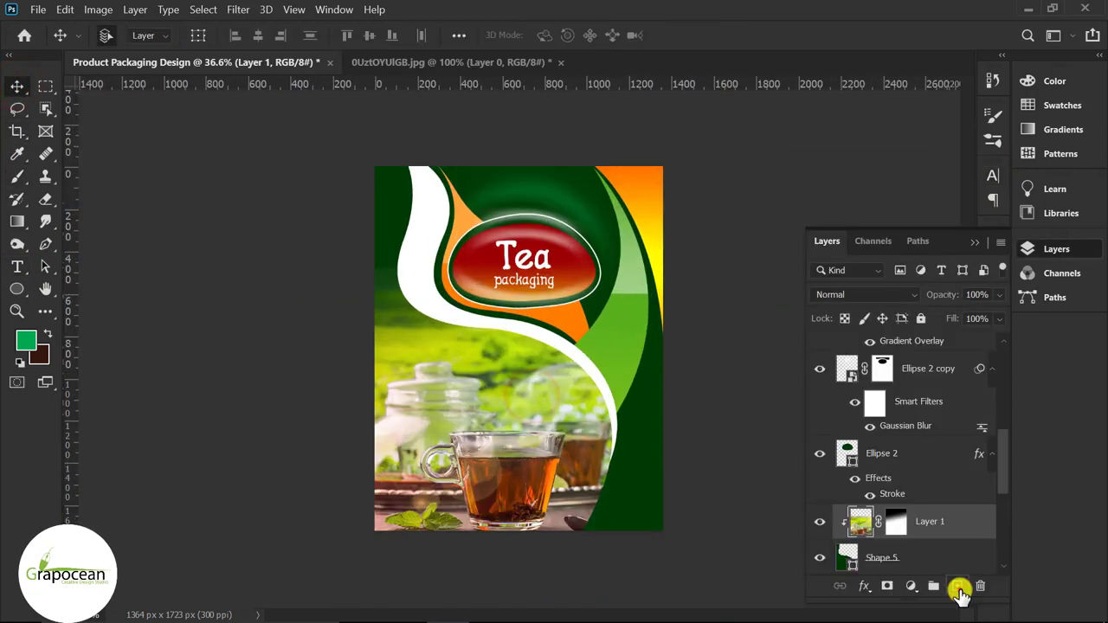
{"action": "left_click", "coordinate": [959, 592]}
{"action": "left_click_drag", "start_coordinate": [17, 176], "coordinate": [84, 175]}
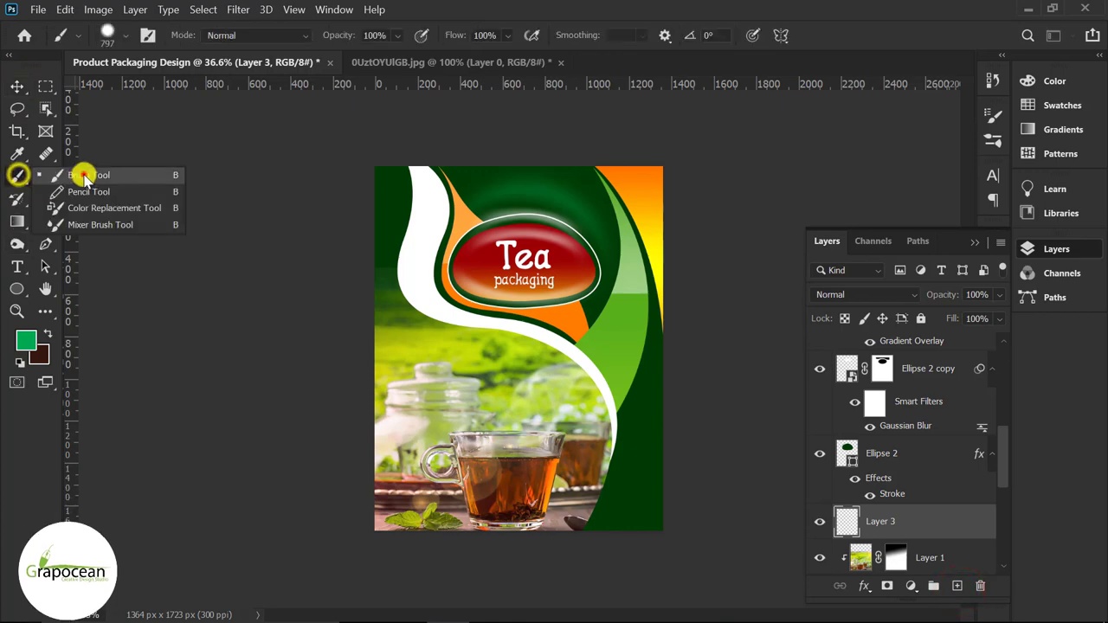
{"action": "left_click", "coordinate": [499, 382]}
{"action": "key", "text": "ctrl+z"}
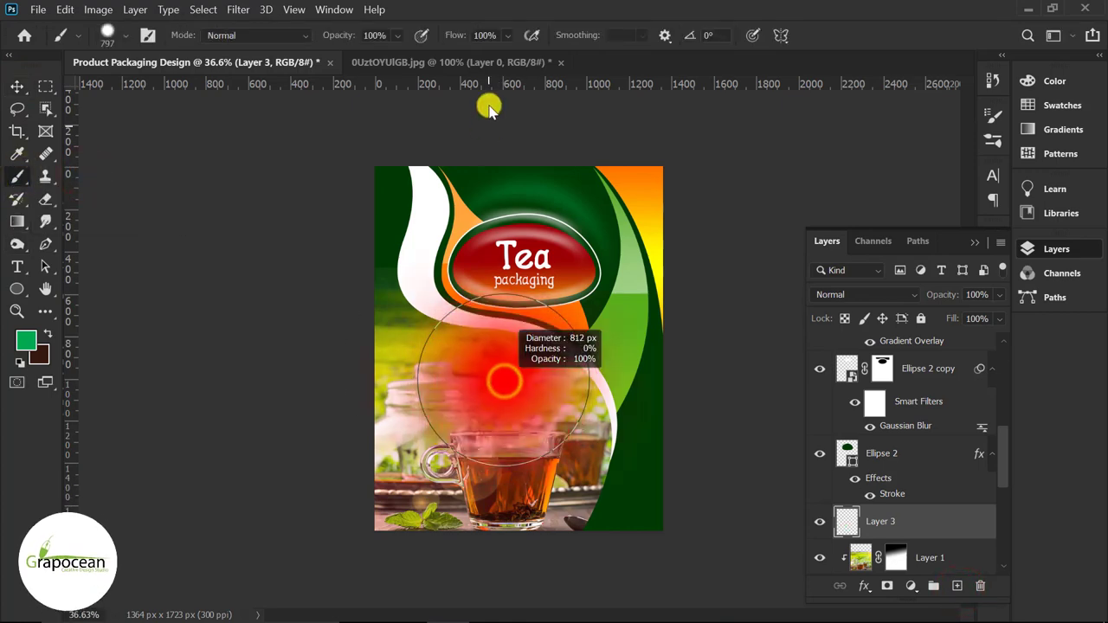
{"action": "left_click_drag", "start_coordinate": [489, 106], "coordinate": [463, 118]}
{"action": "left_click", "coordinate": [33, 337]}
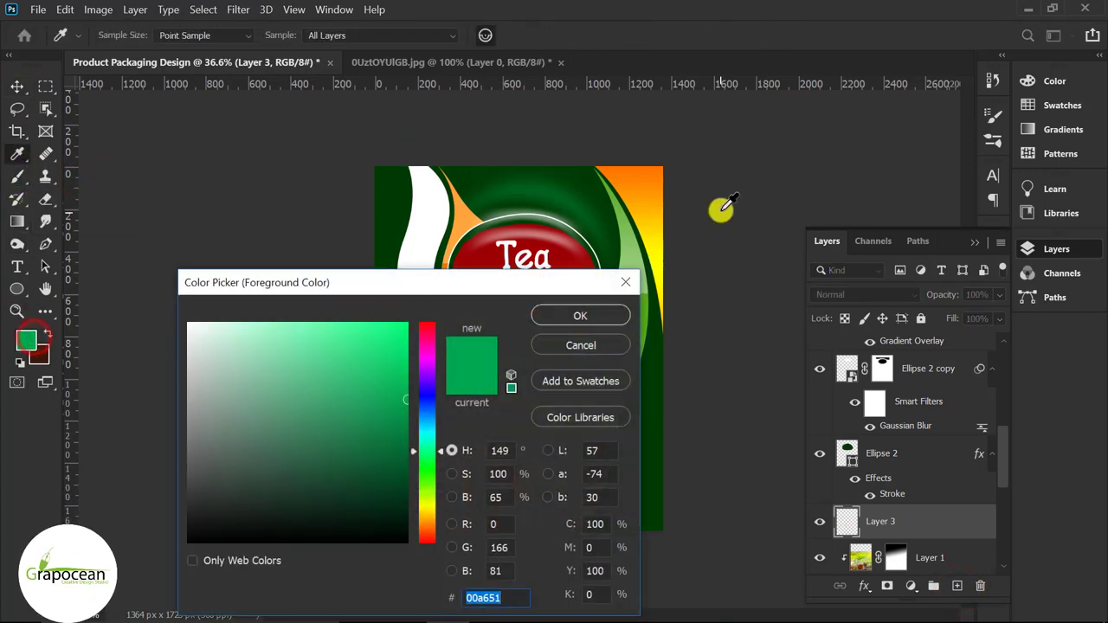
{"action": "left_click", "coordinate": [662, 190]}
{"action": "left_click", "coordinate": [580, 316]}
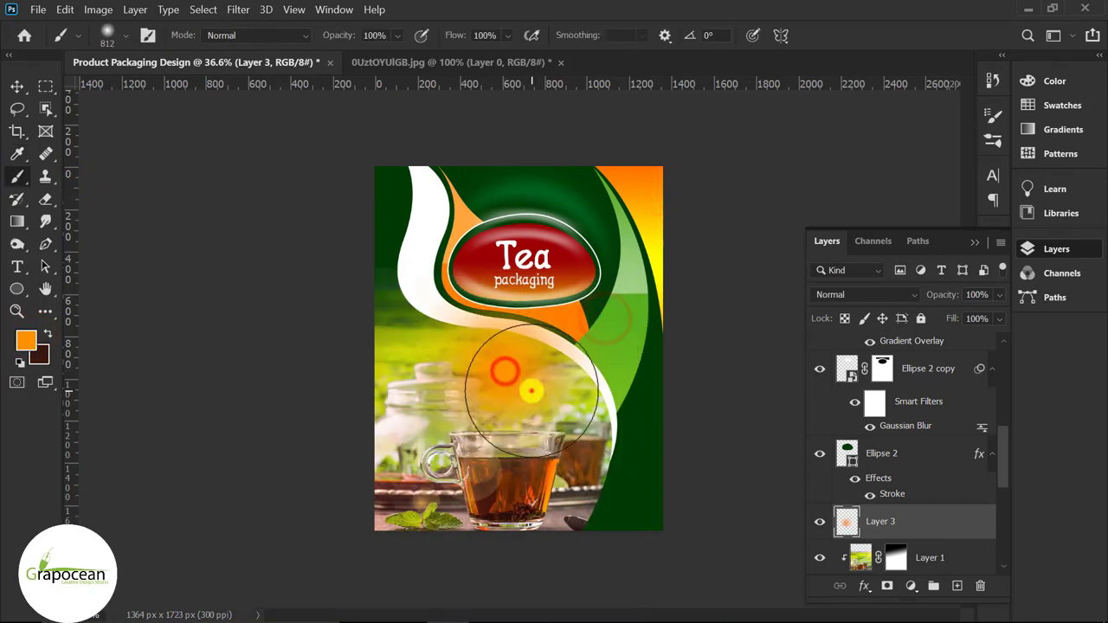
{"action": "left_click_drag", "start_coordinate": [507, 371], "coordinate": [541, 387]}
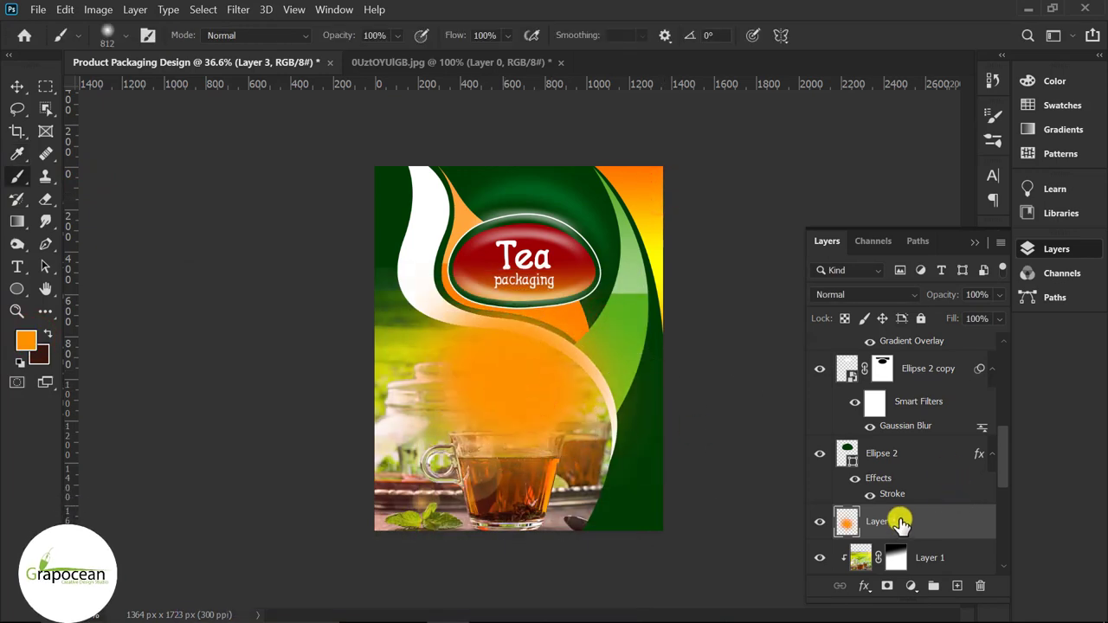
{"action": "scroll", "coordinate": [900, 522], "scroll_direction": "down", "scroll_amount": 1}
Step: Clip the orange layer to Ellipse 2, blended in Linear Light at 66% opacity
{"action": "right_click", "coordinate": [909, 488]}
{"action": "left_click", "coordinate": [768, 344]}
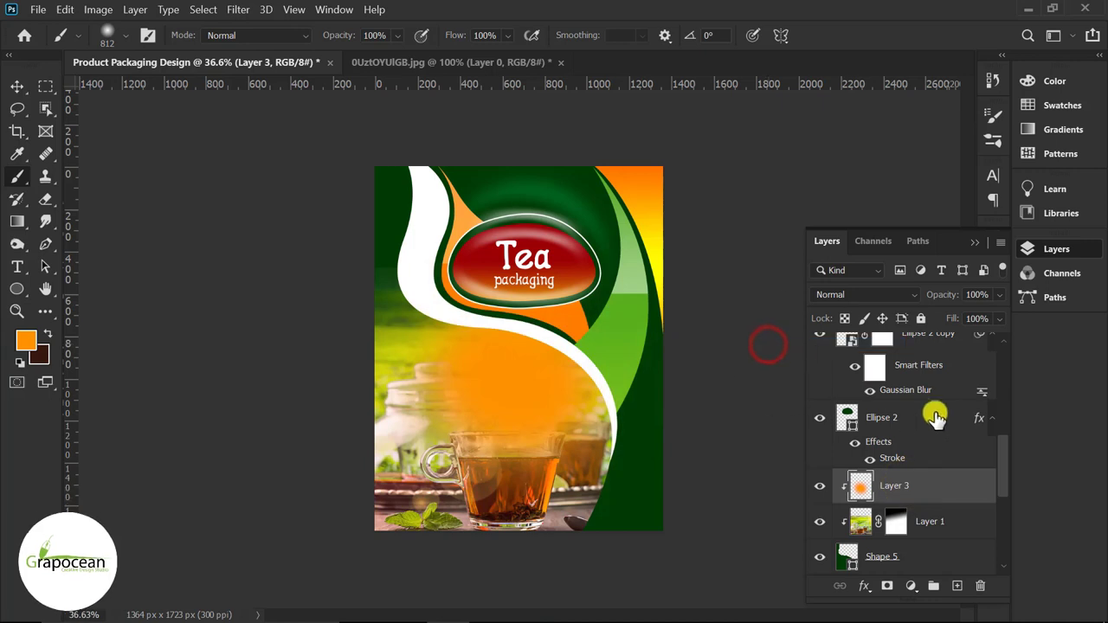
{"action": "left_click", "coordinate": [858, 295]}
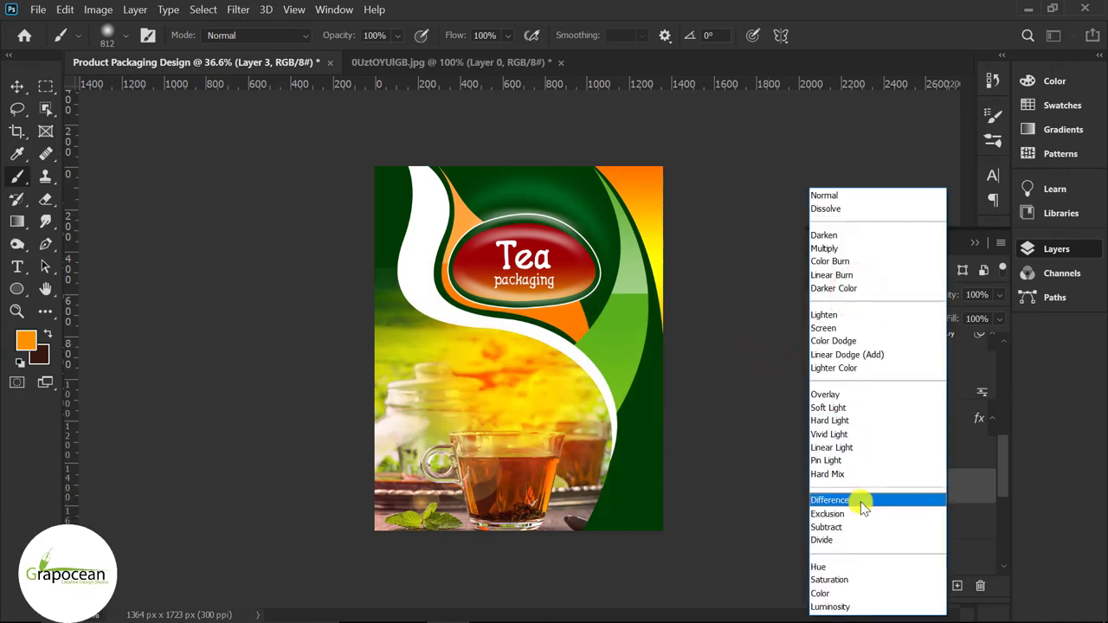
{"action": "left_click", "coordinate": [854, 449]}
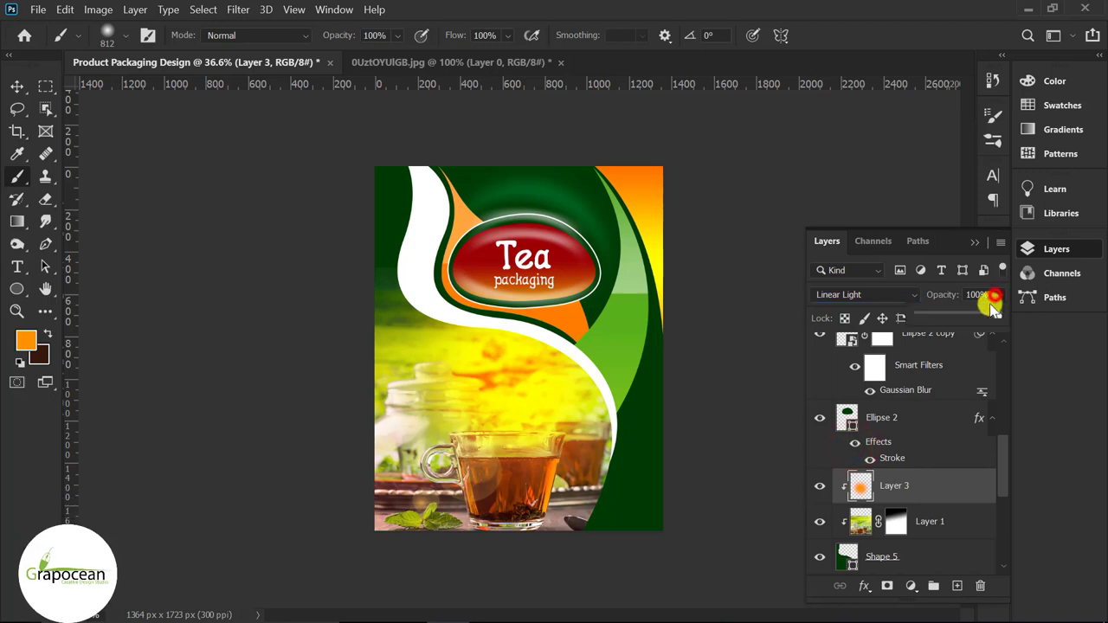
{"action": "left_click_drag", "start_coordinate": [942, 316], "coordinate": [962, 318]}
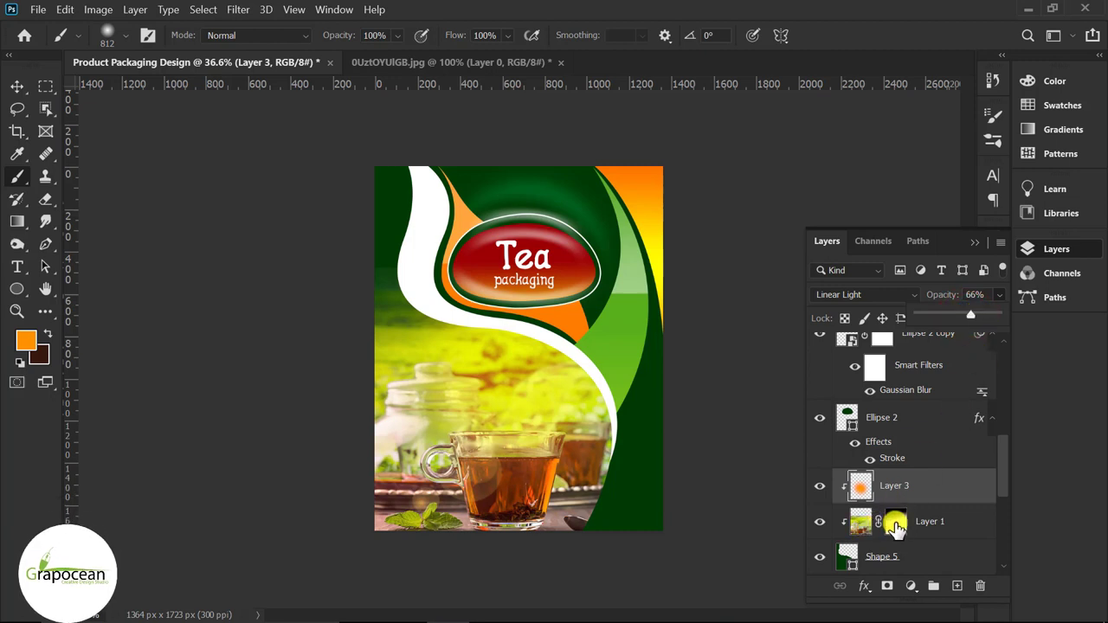
Step: Add a layer mask hiding the orange glow around the teacup
{"action": "left_click", "coordinate": [885, 587]}
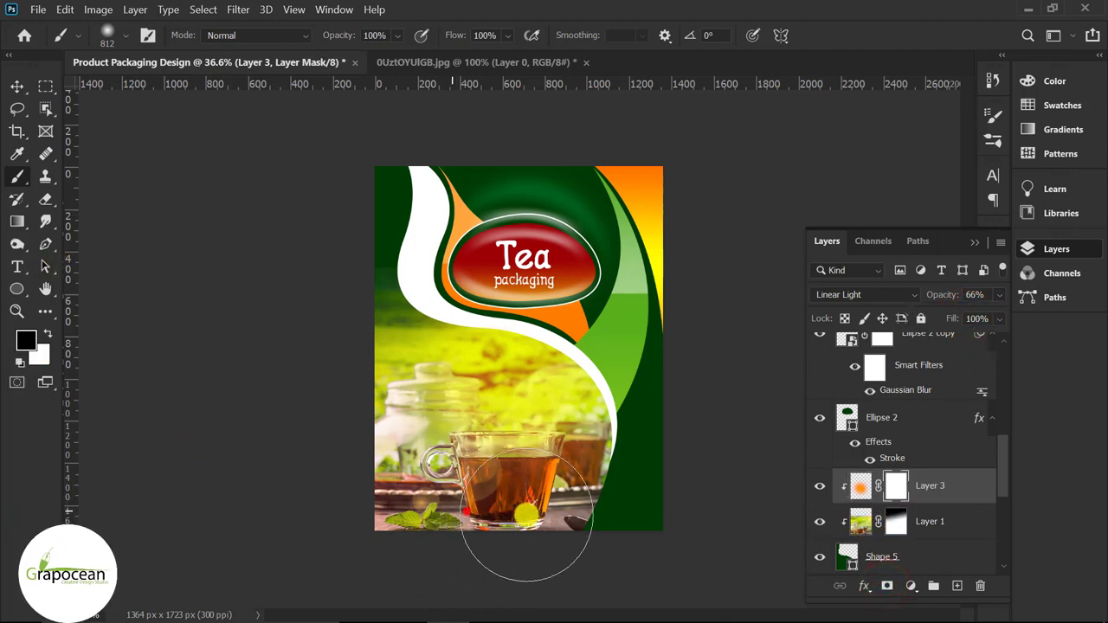
{"action": "left_click_drag", "start_coordinate": [543, 518], "coordinate": [317, 519]}
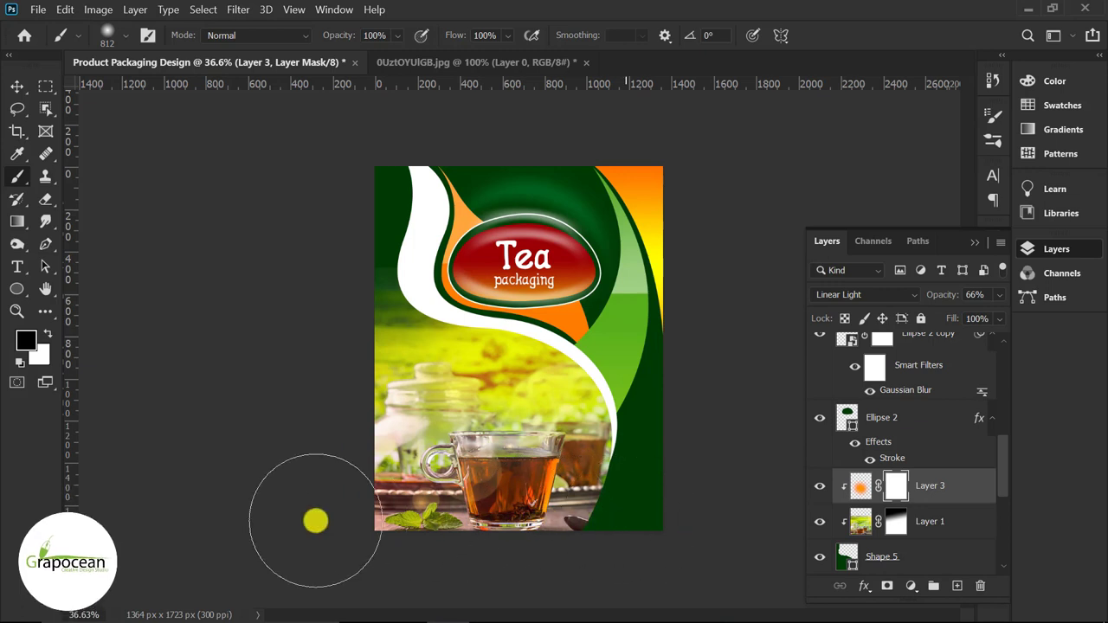
{"action": "left_click", "coordinate": [13, 84]}
{"action": "scroll", "coordinate": [557, 462], "scroll_direction": "down", "scroll_amount": 2}
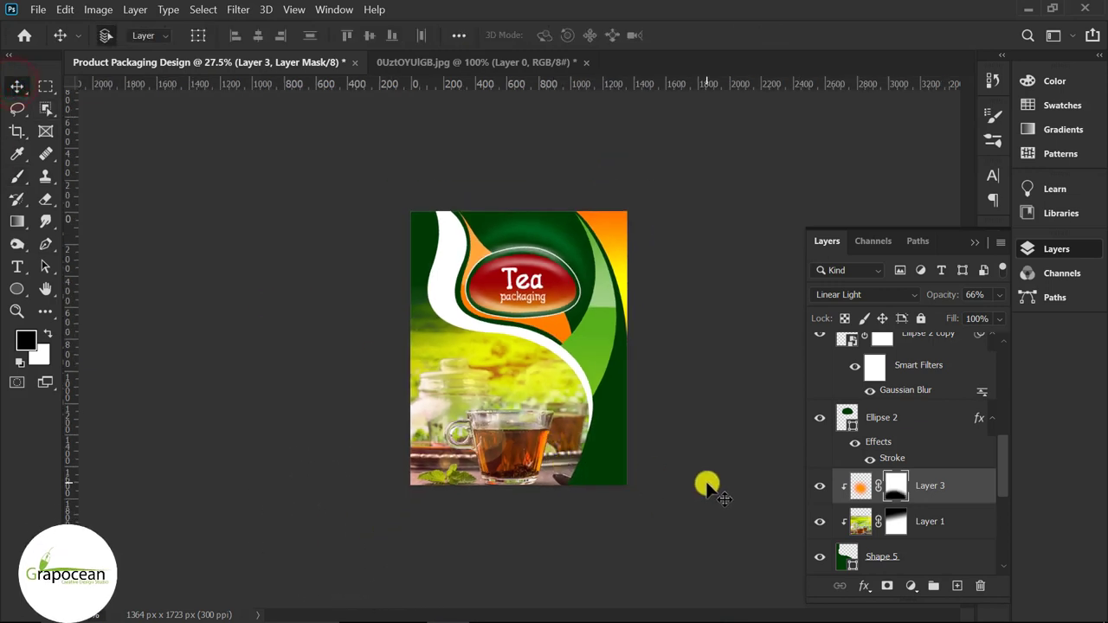
Step: Add black (#000000) 'Premum' text on the photo just below the label
{"action": "scroll", "coordinate": [920, 475], "scroll_direction": "up", "scroll_amount": 1}
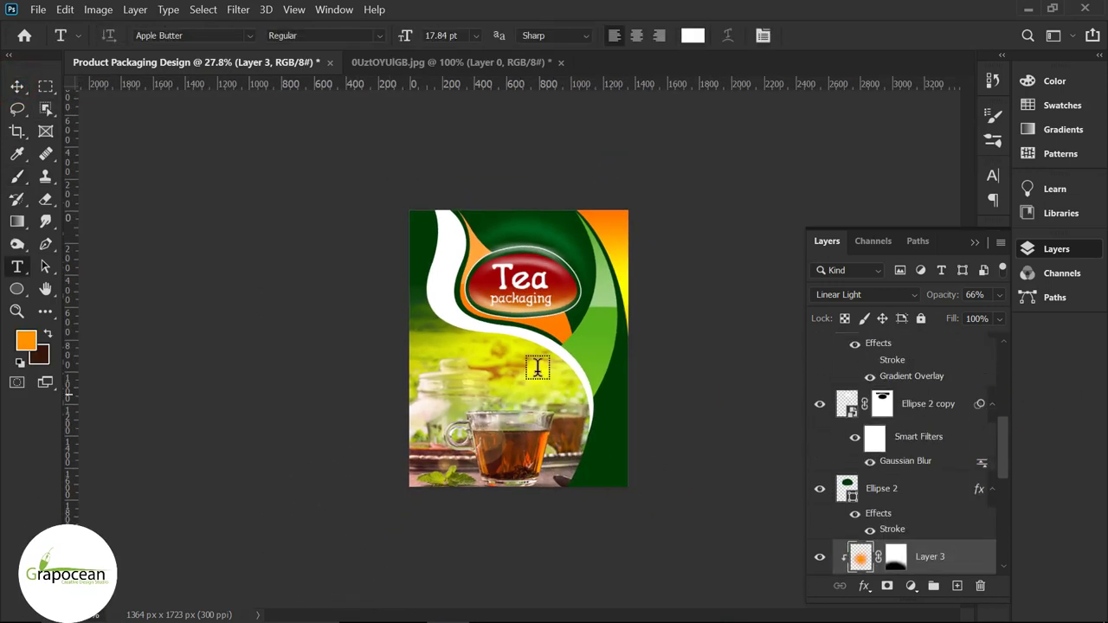
{"action": "scroll", "coordinate": [891, 372], "scroll_direction": "up", "scroll_amount": 3}
{"action": "left_click", "coordinate": [901, 350]}
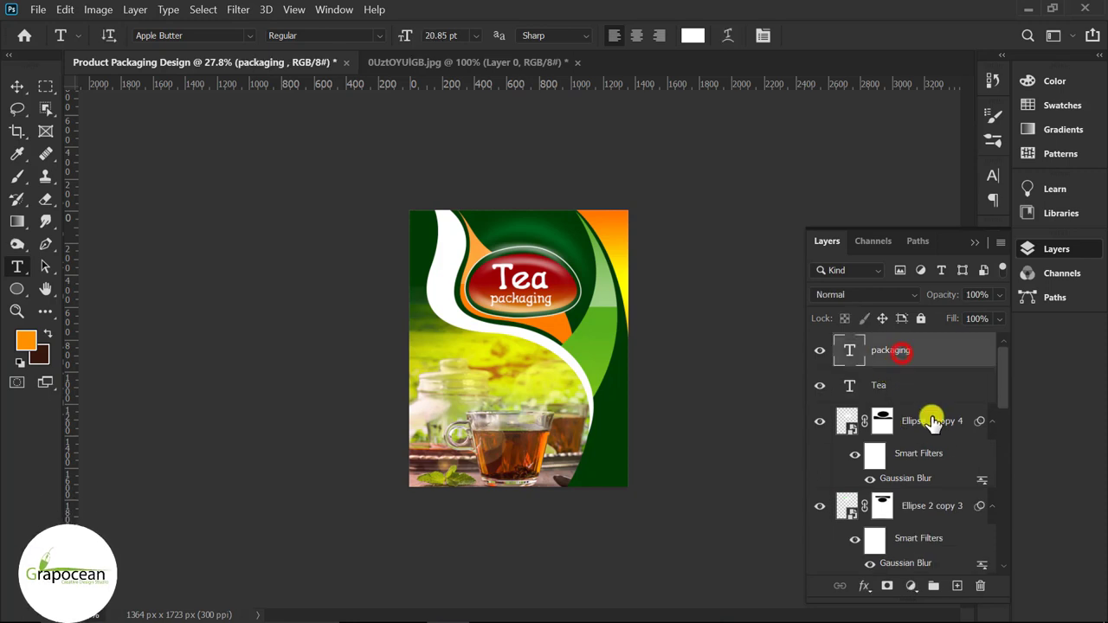
{"action": "left_click", "coordinate": [959, 586]}
{"action": "left_click", "coordinate": [509, 384]}
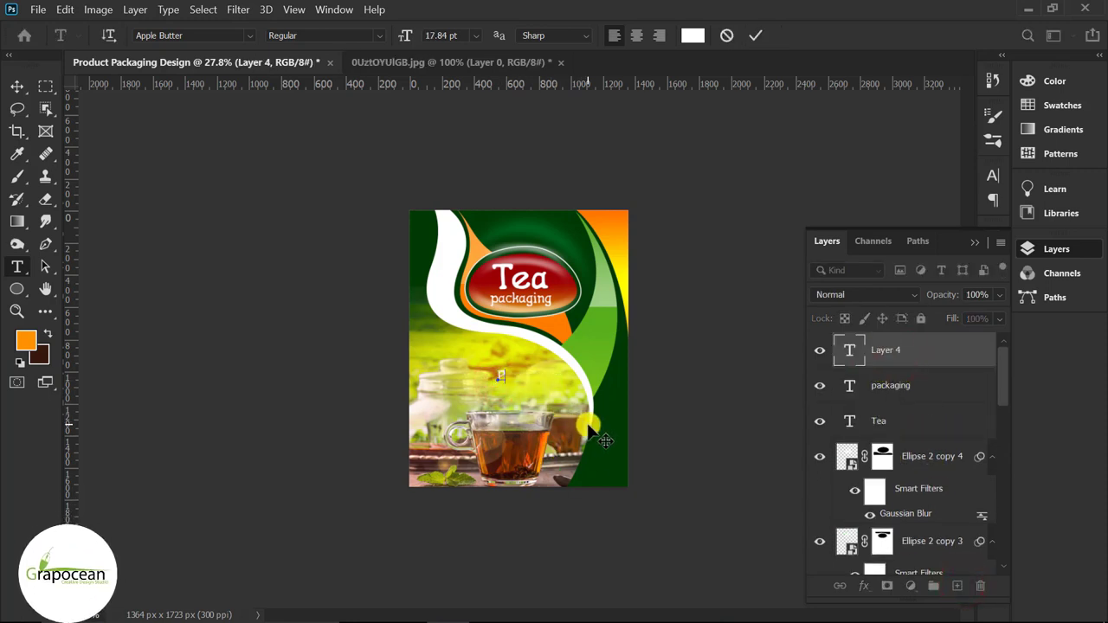
{"action": "type", "text": "Premium"}
{"action": "scroll", "coordinate": [491, 355], "scroll_direction": "up", "scroll_amount": 5}
{"action": "double_click", "coordinate": [603, 405]}
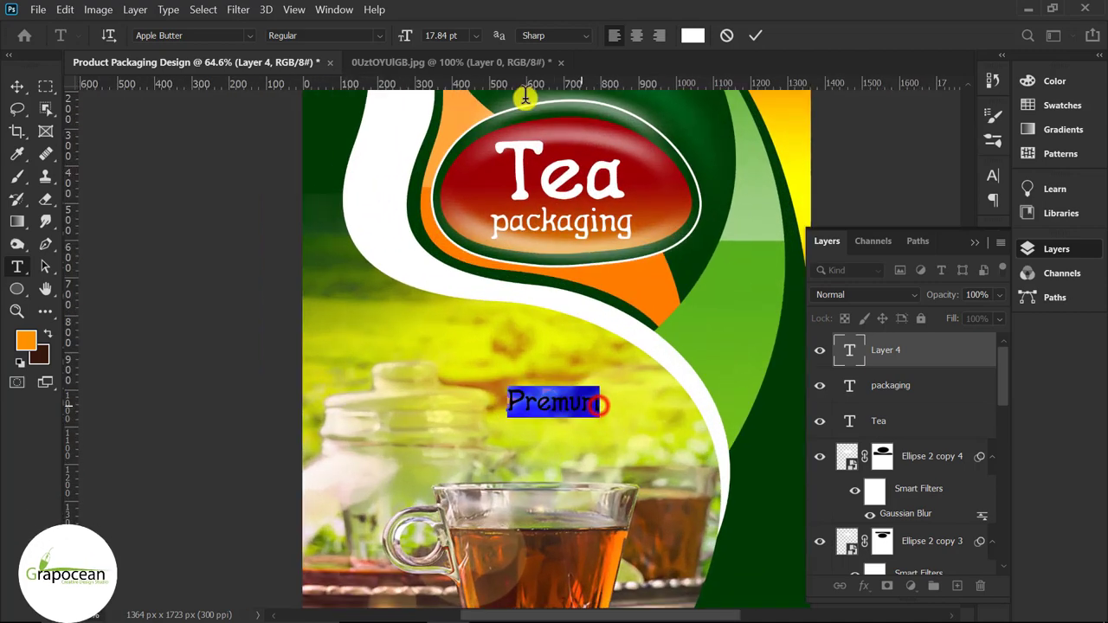
{"action": "left_click", "coordinate": [697, 34]}
{"action": "type", "text": "000000"}
{"action": "left_click", "coordinate": [594, 314]}
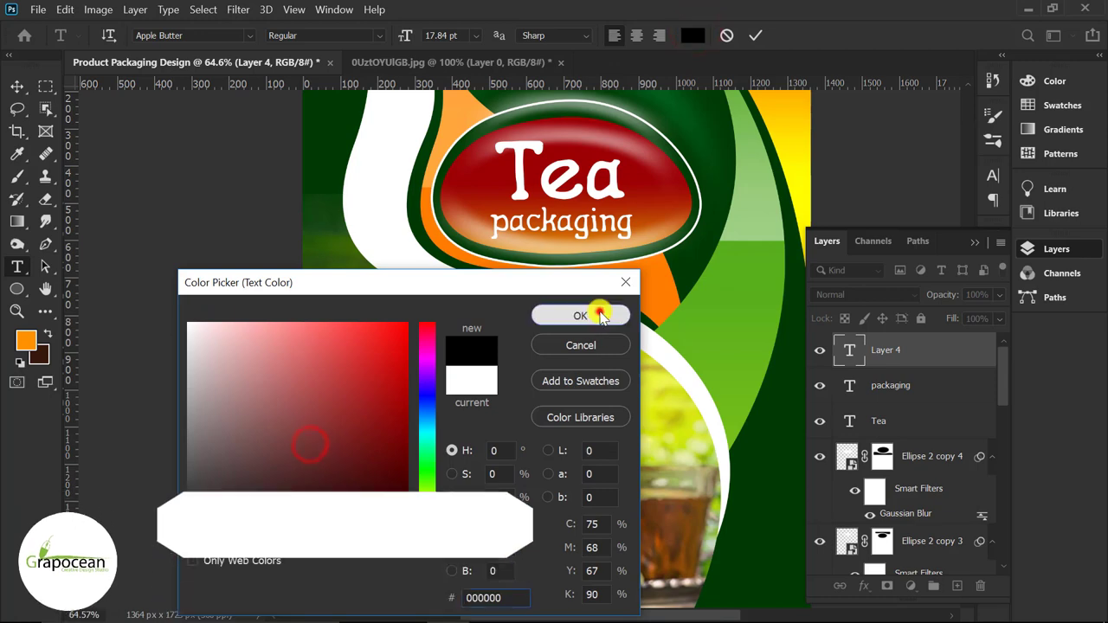
{"action": "left_click", "coordinate": [17, 86]}
{"action": "left_click_drag", "start_coordinate": [555, 403], "coordinate": [543, 343]}
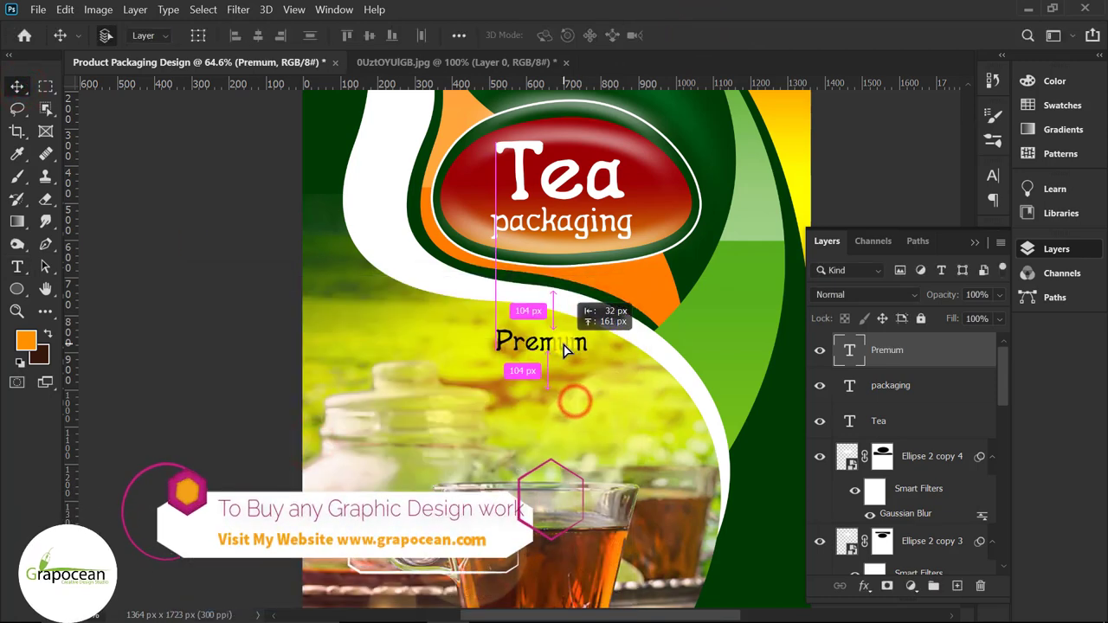
Step: Add 'BEST TEA' in the Colus font at 22.84 pt, centred under Premum
{"action": "key", "text": "ctrl+minus"}
{"action": "key", "text": "t"}
{"action": "left_click", "coordinate": [490, 398]}
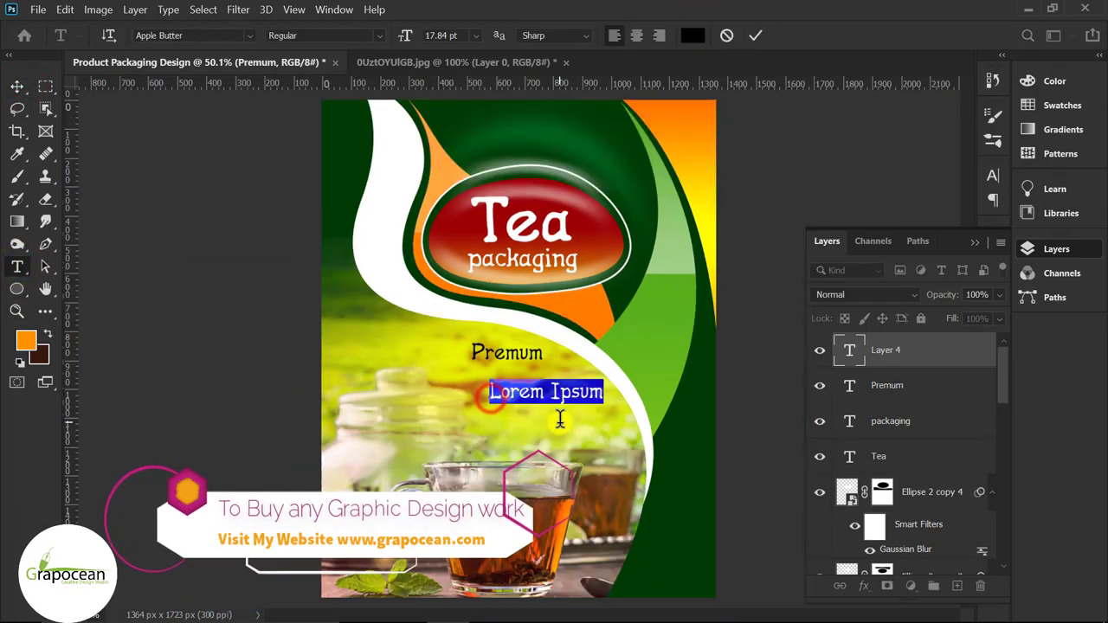
{"action": "type", "text": "Best "}
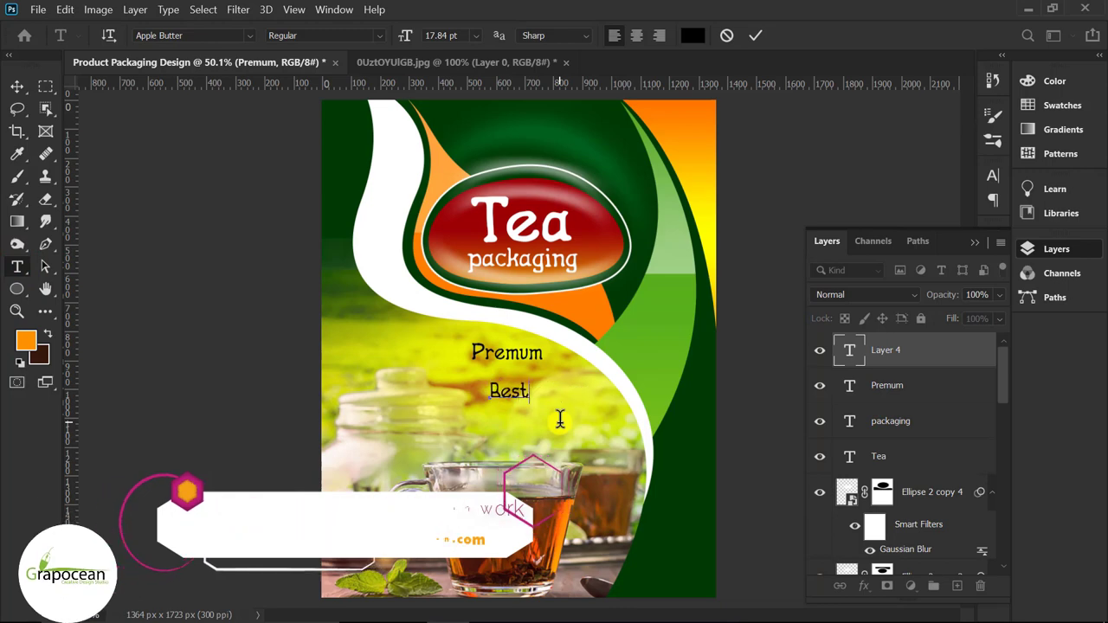
{"action": "type", "text": "Tea"}
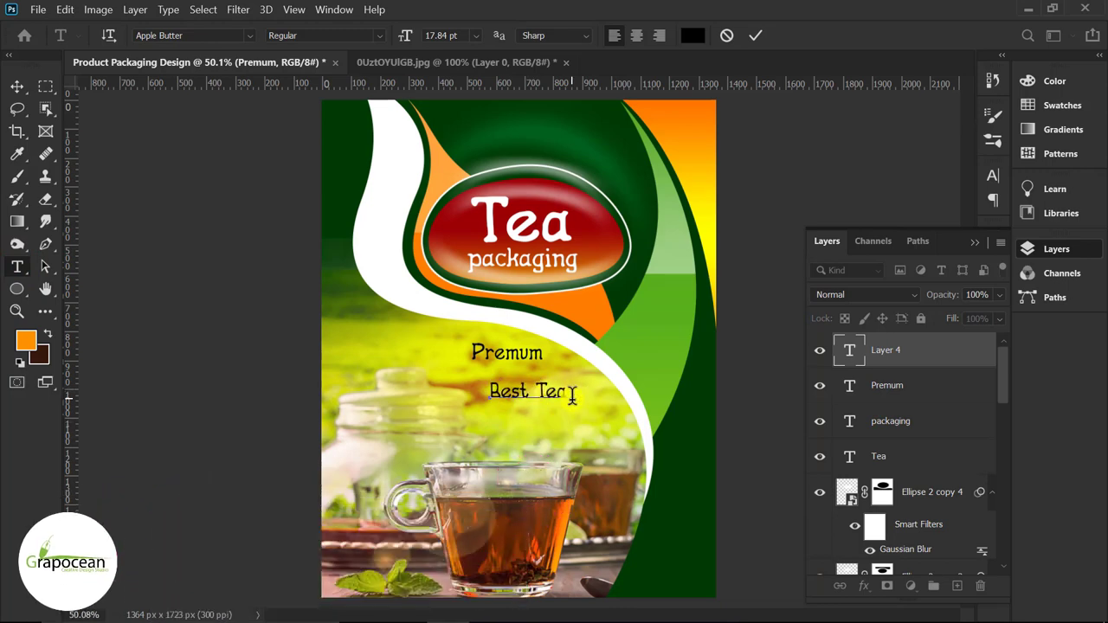
{"action": "double_click", "coordinate": [569, 394]}
{"action": "left_click", "coordinate": [249, 35]}
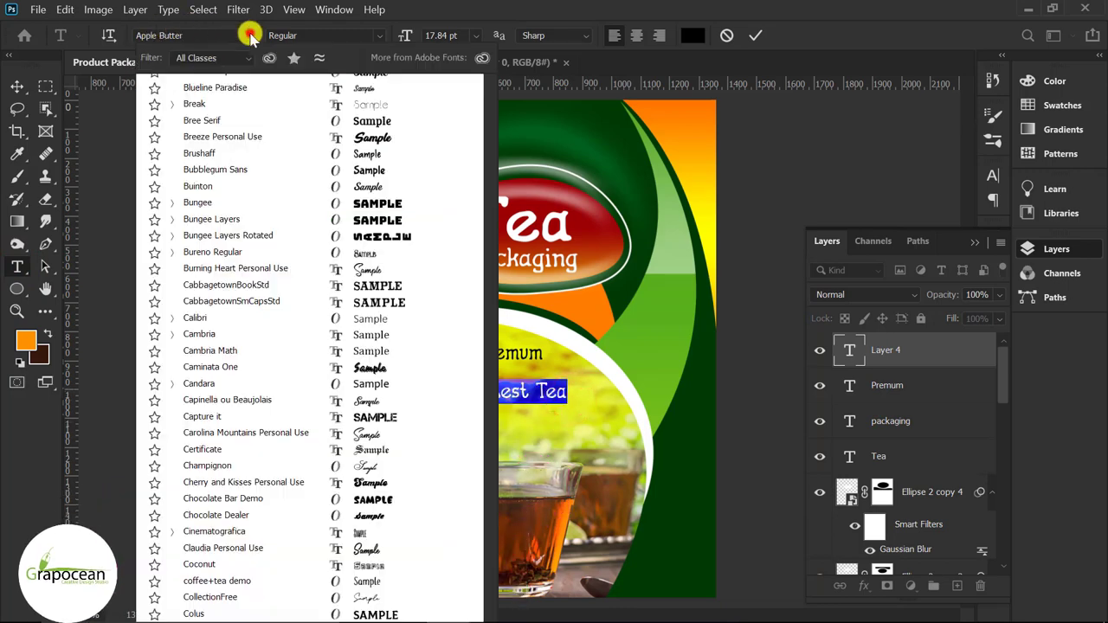
{"action": "scroll", "coordinate": [257, 97], "scroll_direction": "up", "scroll_amount": 1}
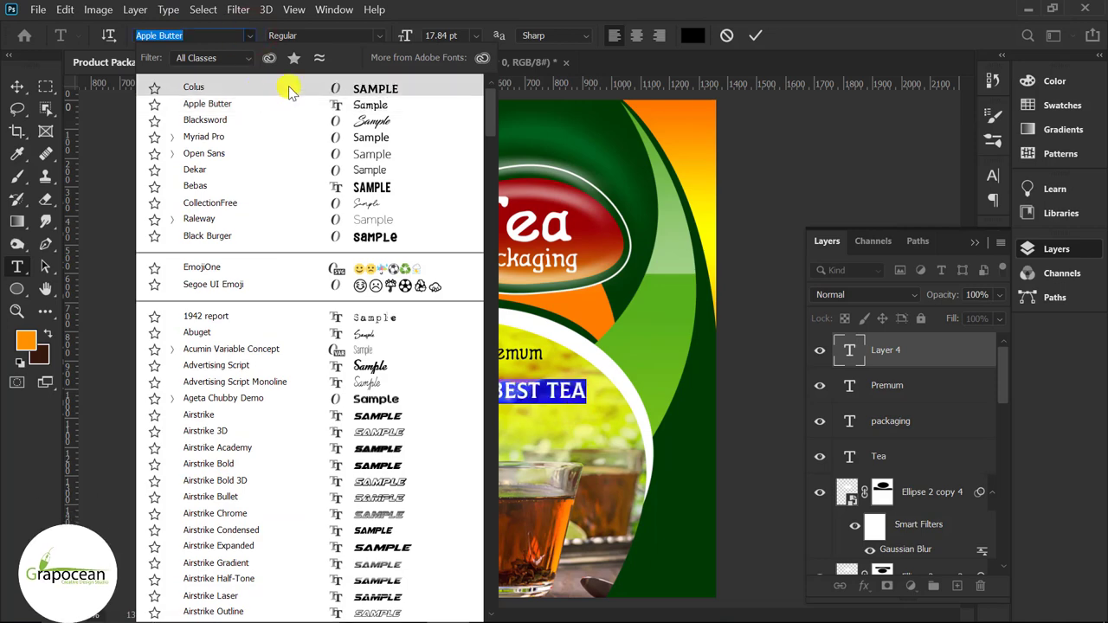
{"action": "left_click", "coordinate": [287, 88]}
{"action": "left_click_drag", "start_coordinate": [406, 34], "coordinate": [410, 37]}
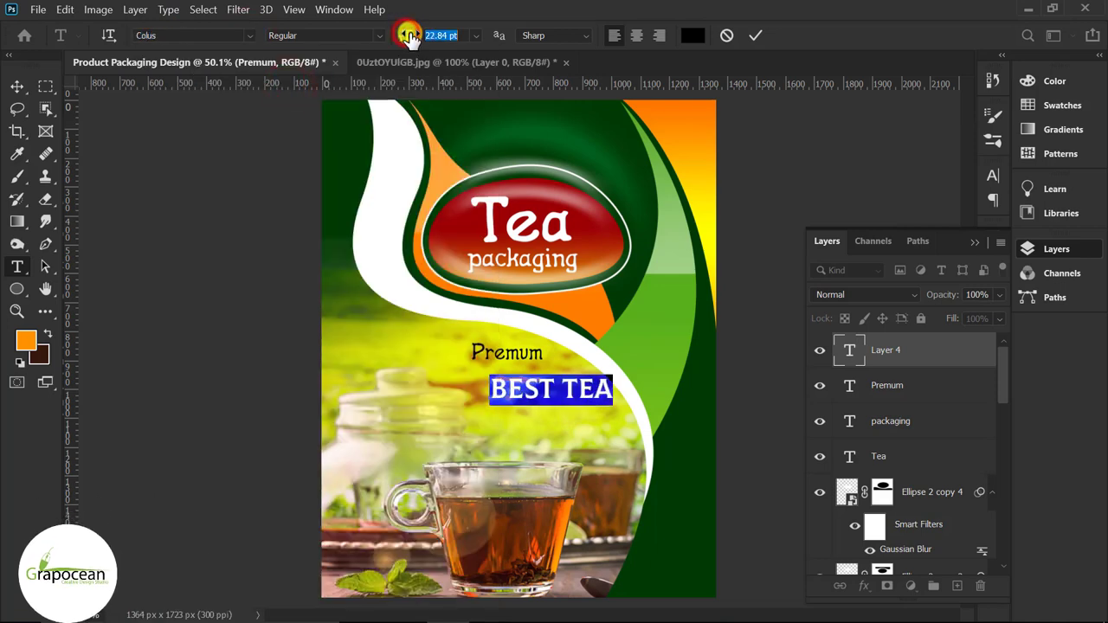
{"action": "left_click", "coordinate": [17, 86]}
{"action": "mouse_move", "coordinate": [564, 403]}
{"action": "left_mouse_down"}
{"action": "mouse_move", "coordinate": [514, 372]}
{"action": "mouse_move", "coordinate": [510, 391]}
{"action": "left_mouse_up"}
{"action": "scroll", "coordinate": [567, 380], "scroll_direction": "up", "scroll_amount": 2}
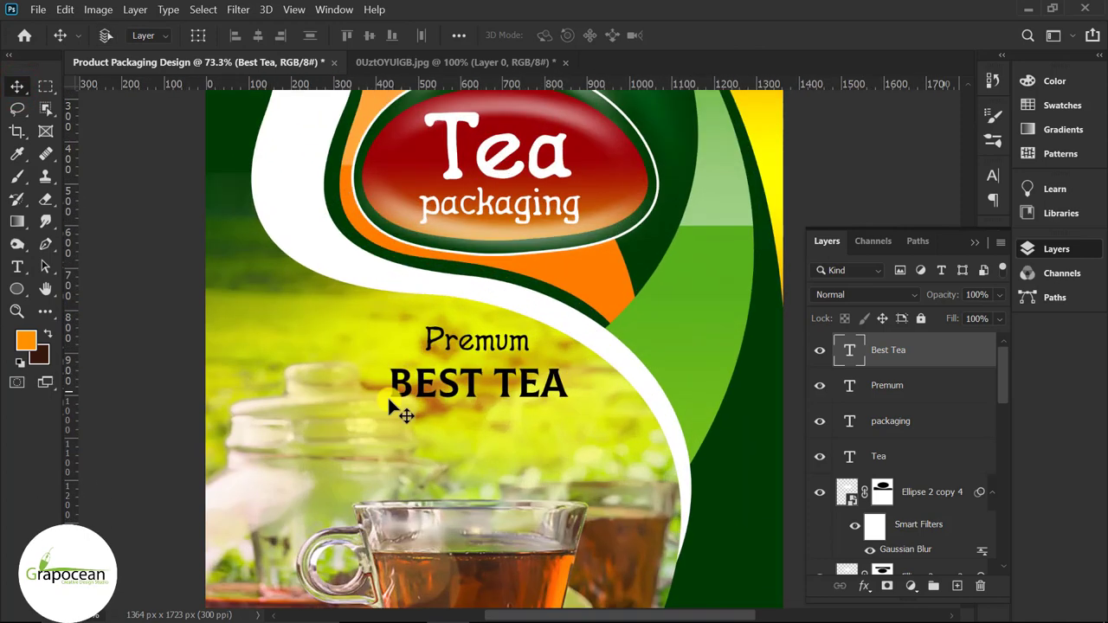
Step: Draw a dark green rounded rectangle around BEST TEA and move it beneath the text
{"action": "right_click", "coordinate": [20, 288]}
{"action": "left_click", "coordinate": [79, 303]}
{"action": "mouse_move", "coordinate": [385, 362]}
{"action": "left_mouse_down"}
{"action": "mouse_move", "coordinate": [578, 416]}
{"action": "mouse_move", "coordinate": [578, 405]}
{"action": "left_mouse_up"}
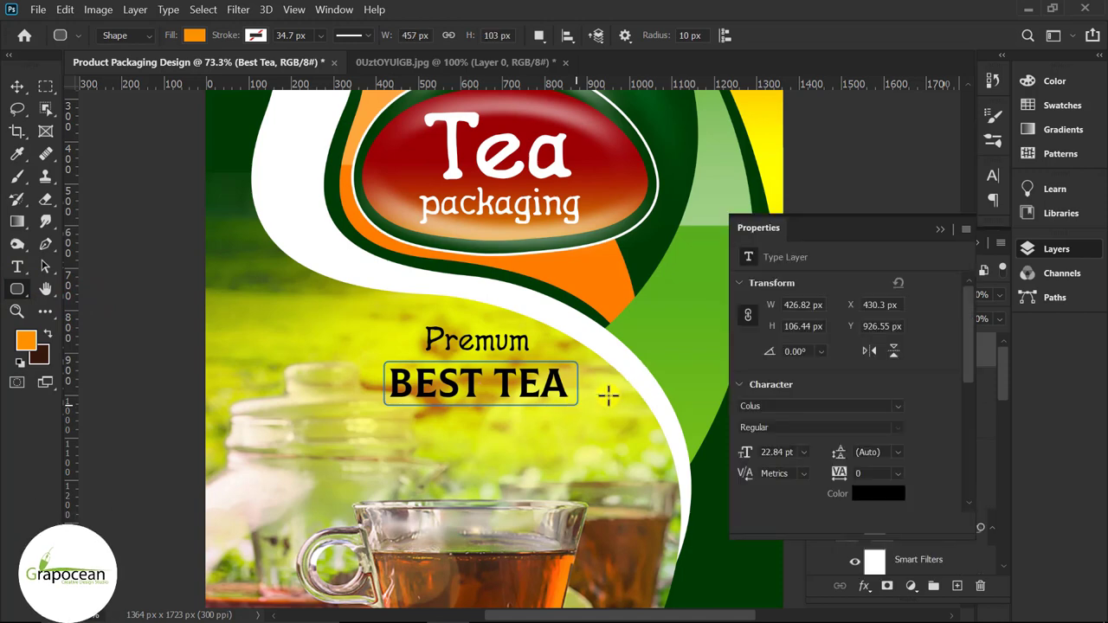
{"action": "left_click", "coordinate": [942, 229]}
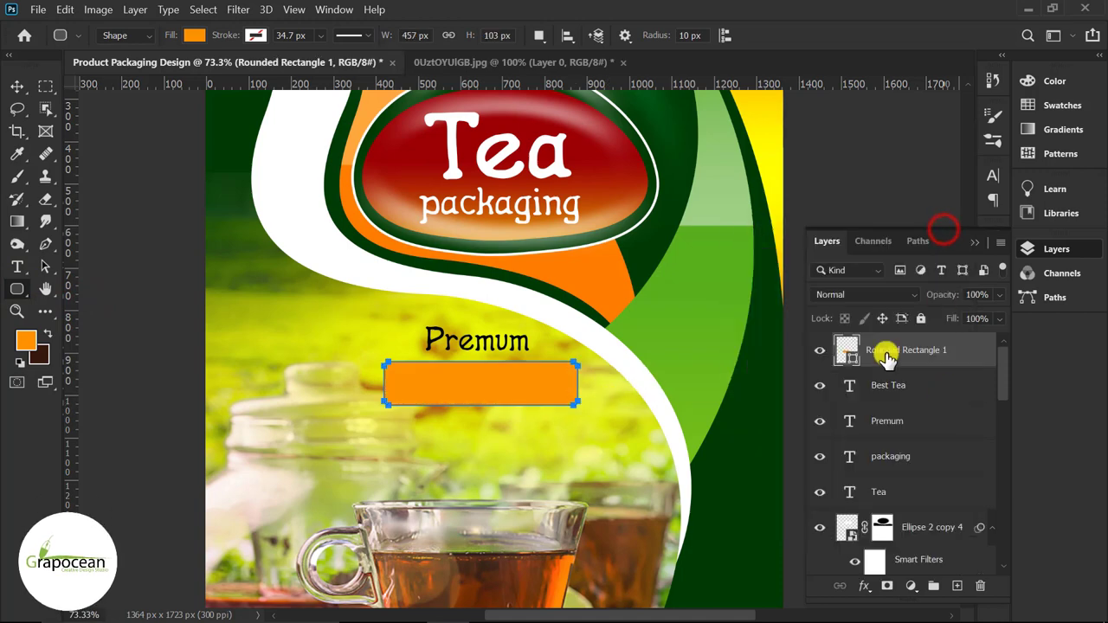
{"action": "double_click", "coordinate": [847, 350]}
{"action": "left_click", "coordinate": [722, 450]}
{"action": "left_click", "coordinate": [603, 314]}
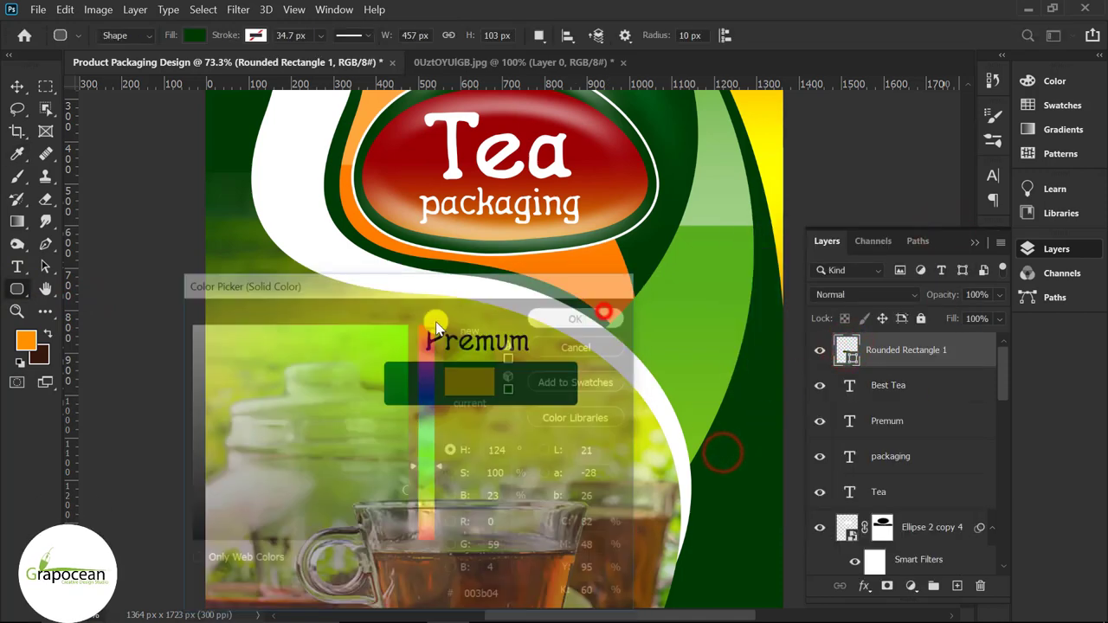
{"action": "left_click", "coordinate": [9, 84]}
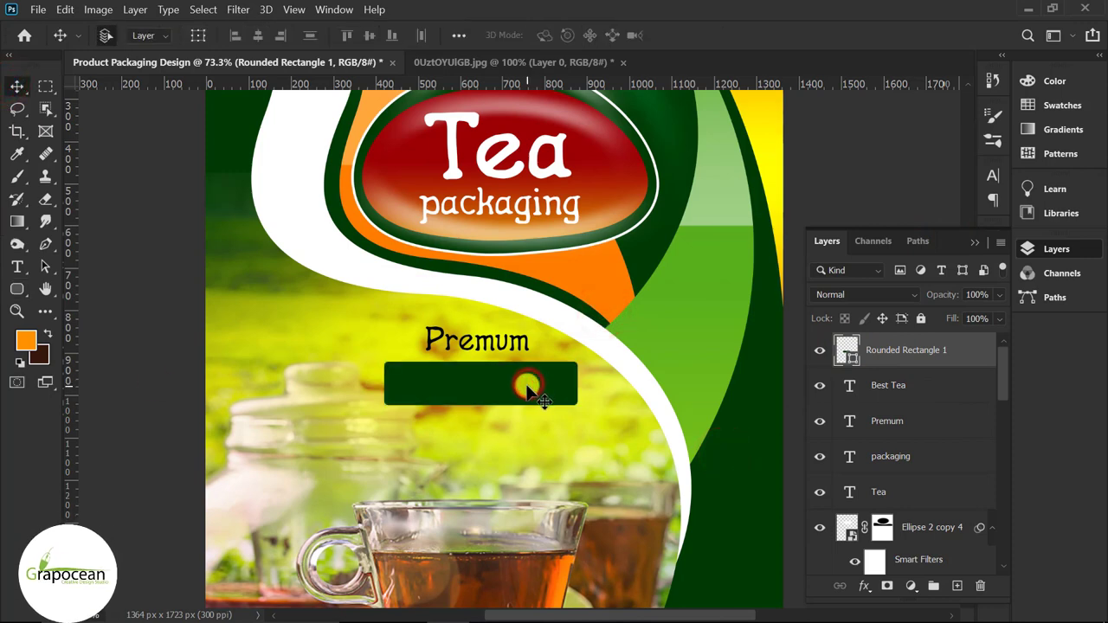
{"action": "key", "text": "ctrl+bracketleft"}
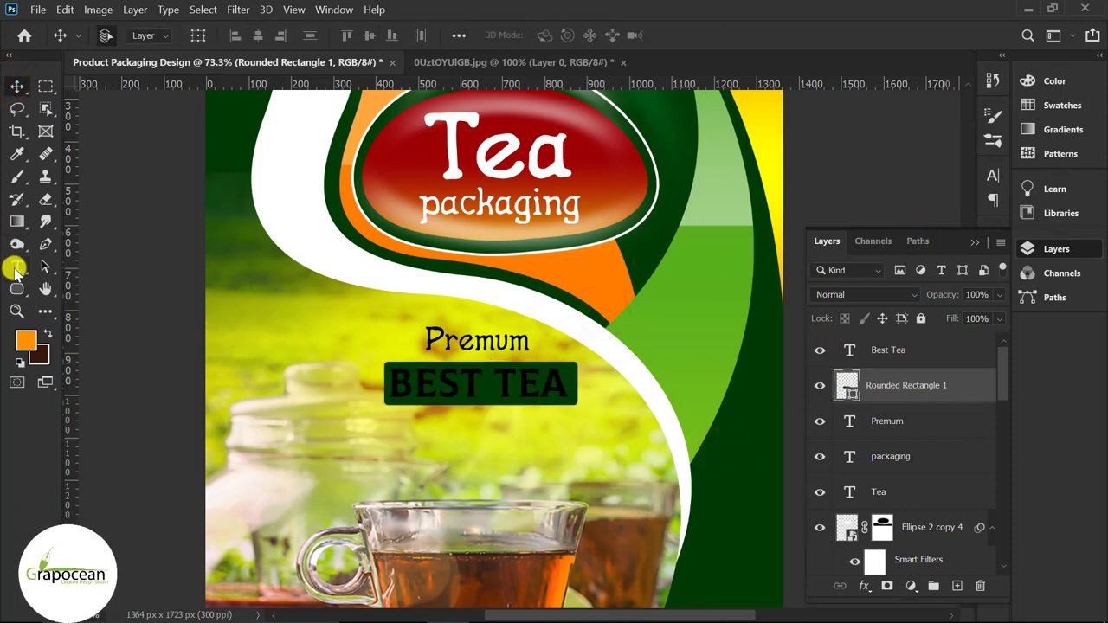
Step: Recolour the BEST TEA lettering white (#ffffff)
{"action": "left_click", "coordinate": [17, 268]}
{"action": "left_click_drag", "start_coordinate": [391, 381], "coordinate": [656, 383]}
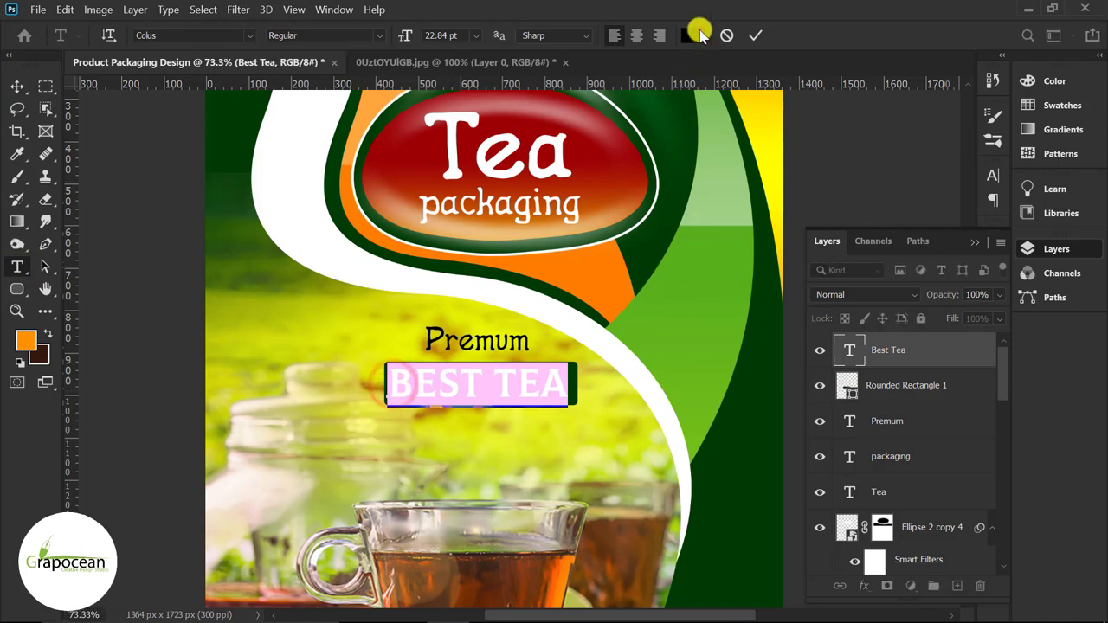
{"action": "left_click", "coordinate": [693, 35]}
{"action": "type", "text": "ffffff"}
{"action": "left_click", "coordinate": [576, 314]}
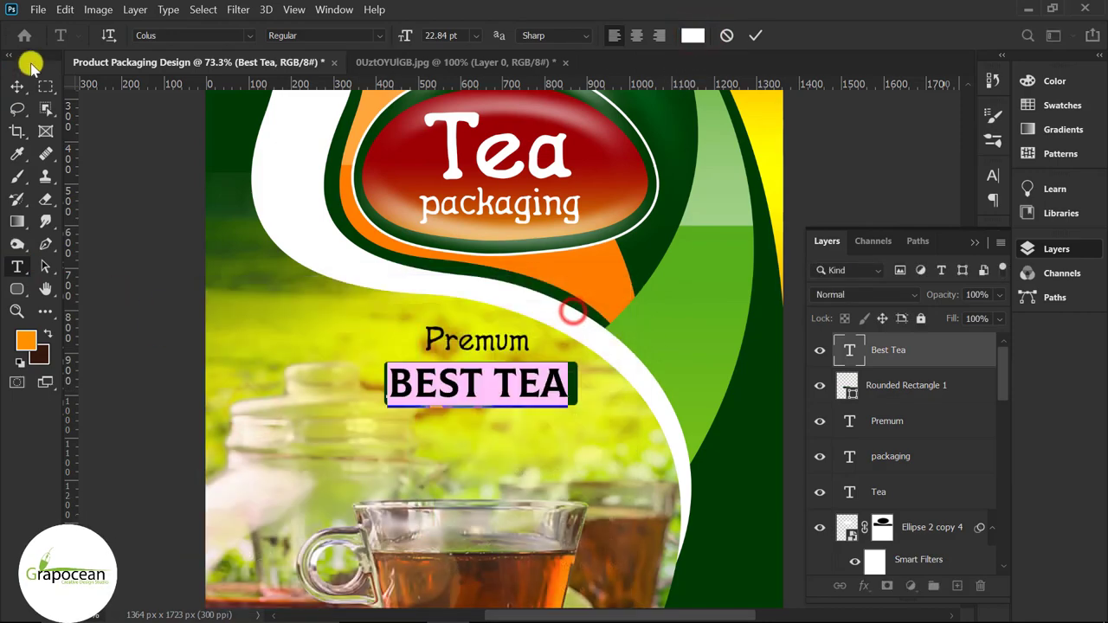
{"action": "left_click", "coordinate": [17, 86]}
{"action": "key", "text": "ctrl+0"}
Step: Stretch both ends of the green bar outward to about 551 × 103 px
{"action": "scroll", "coordinate": [630, 485], "scroll_direction": "down", "scroll_amount": 1}
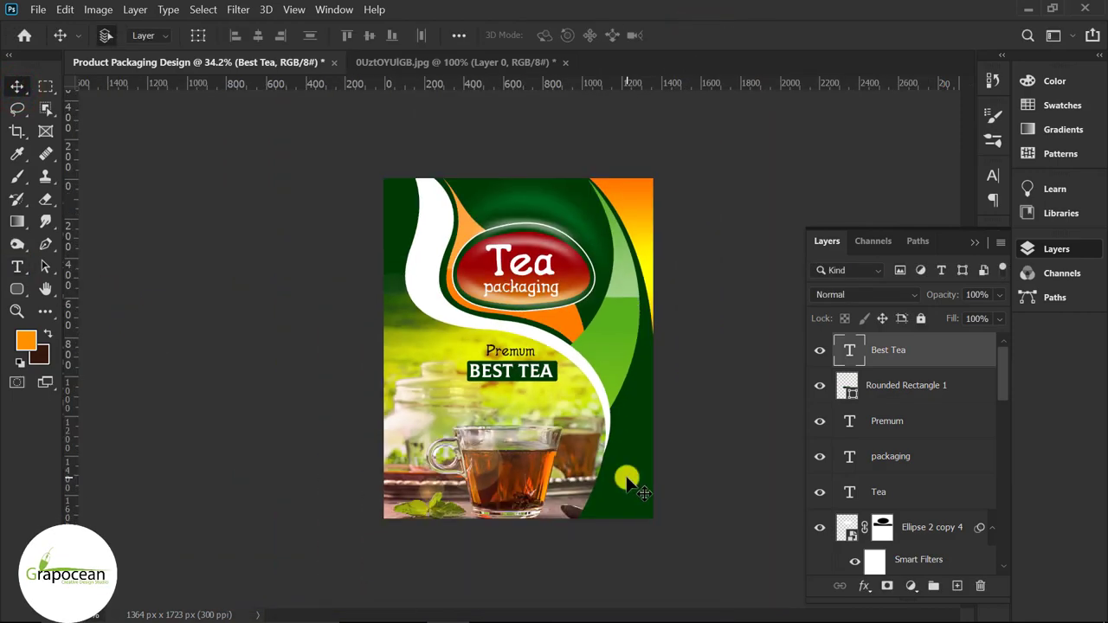
{"action": "scroll", "coordinate": [567, 400], "scroll_direction": "up", "scroll_amount": 3}
{"action": "left_click", "coordinate": [581, 373]}
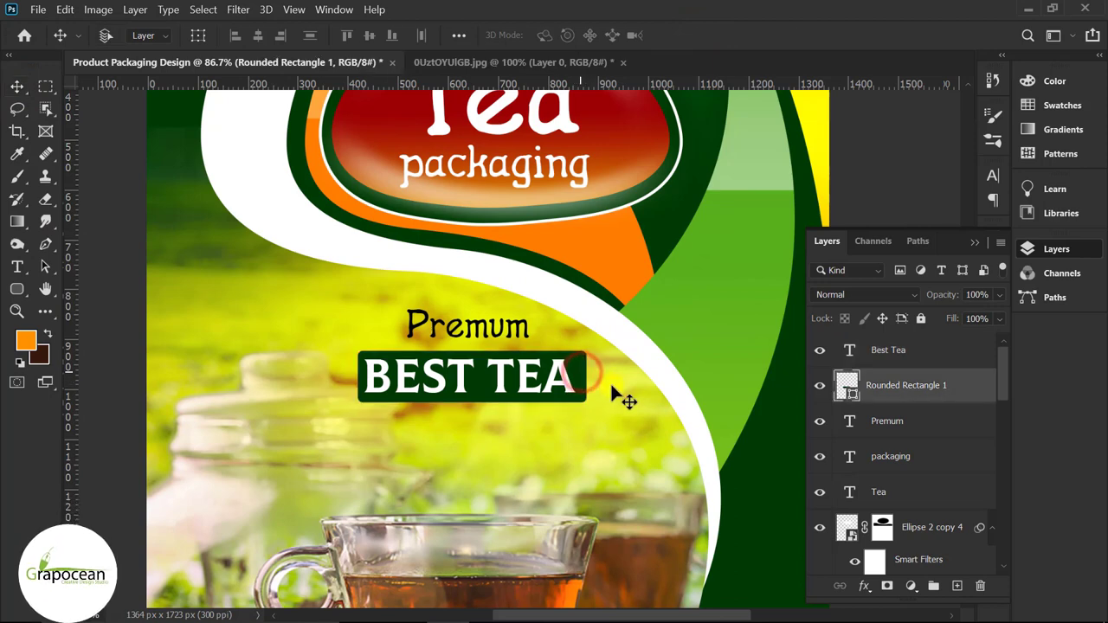
{"action": "key", "text": "ctrl+t"}
{"action": "left_click_drag", "start_coordinate": [604, 376], "coordinate": [609, 377]}
{"action": "left_click_drag", "start_coordinate": [357, 377], "coordinate": [331, 377]}
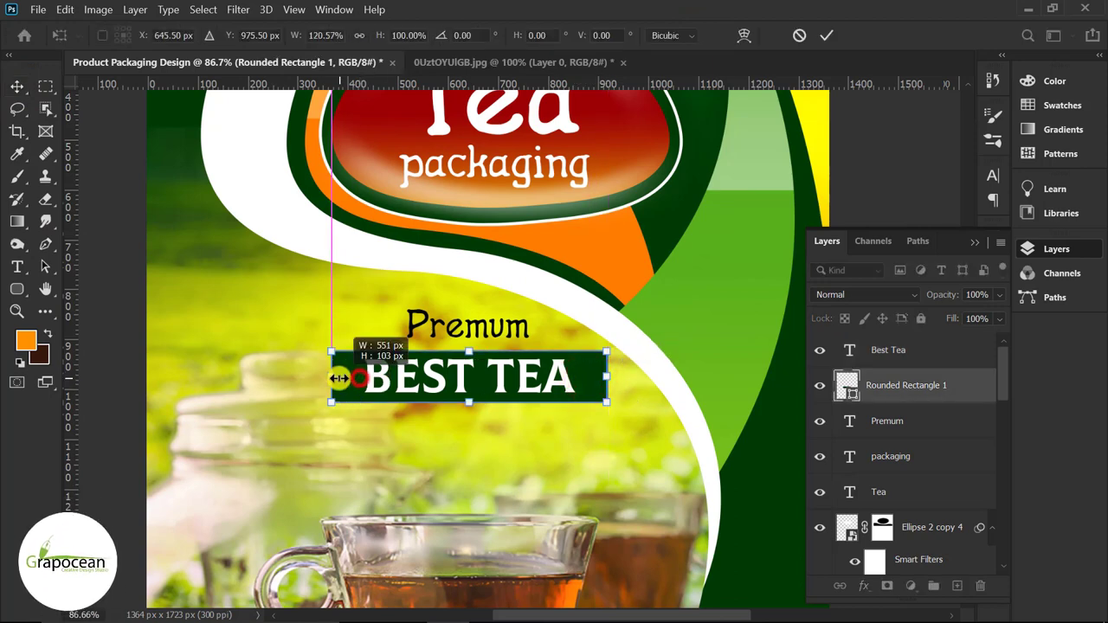
{"action": "left_click", "coordinate": [827, 34]}
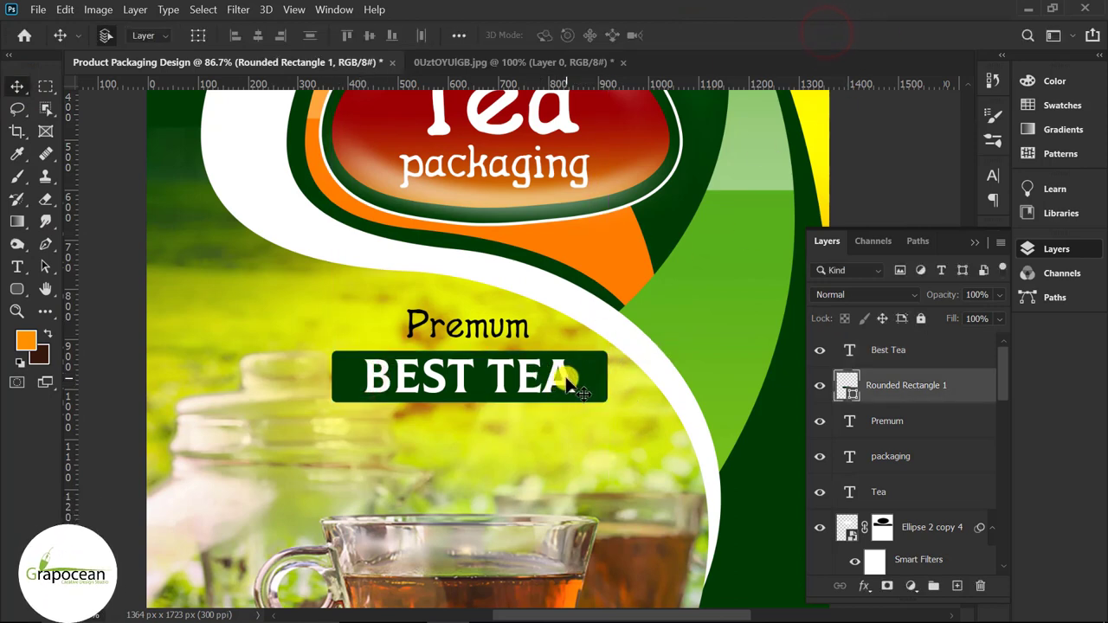
Step: Inspect the Ellipse 2 copy layers by toggling visibility, ending with Ellipse 2 selected
{"action": "left_click", "coordinate": [568, 379]}
{"action": "key", "text": "ctrl+0"}
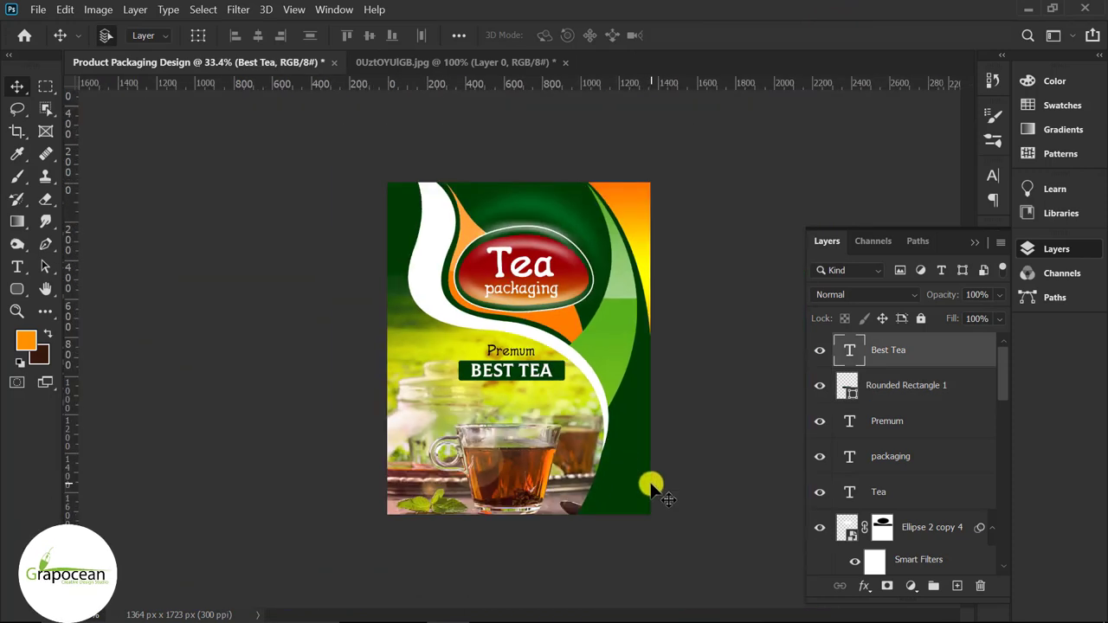
{"action": "left_click", "coordinate": [591, 259]}
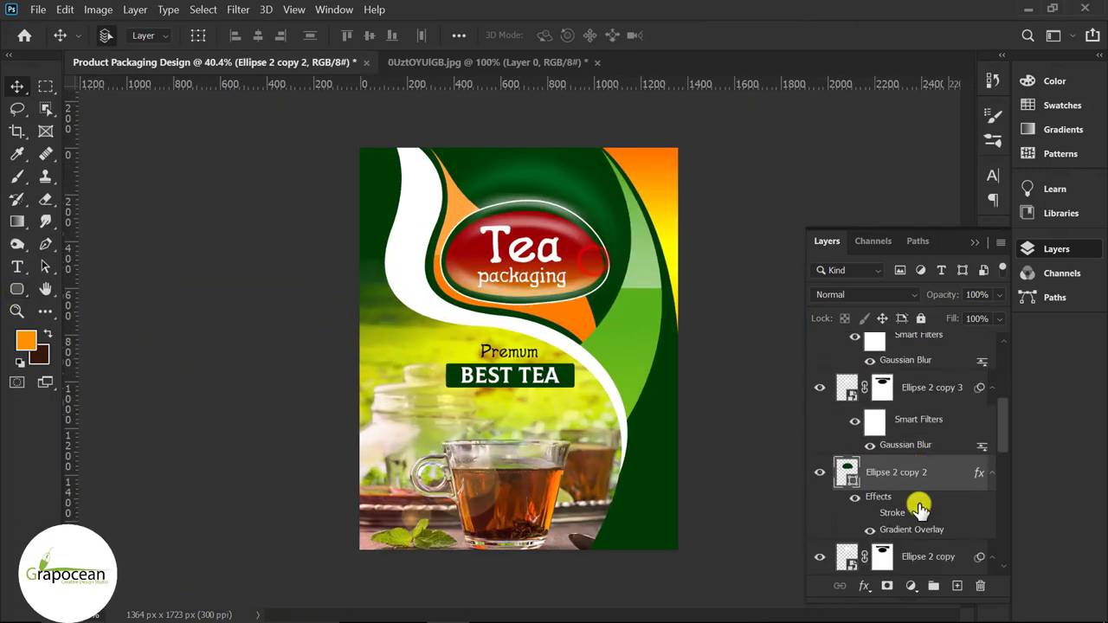
{"action": "scroll", "coordinate": [920, 507], "scroll_direction": "down", "scroll_amount": 2}
{"action": "left_click", "coordinate": [819, 486]}
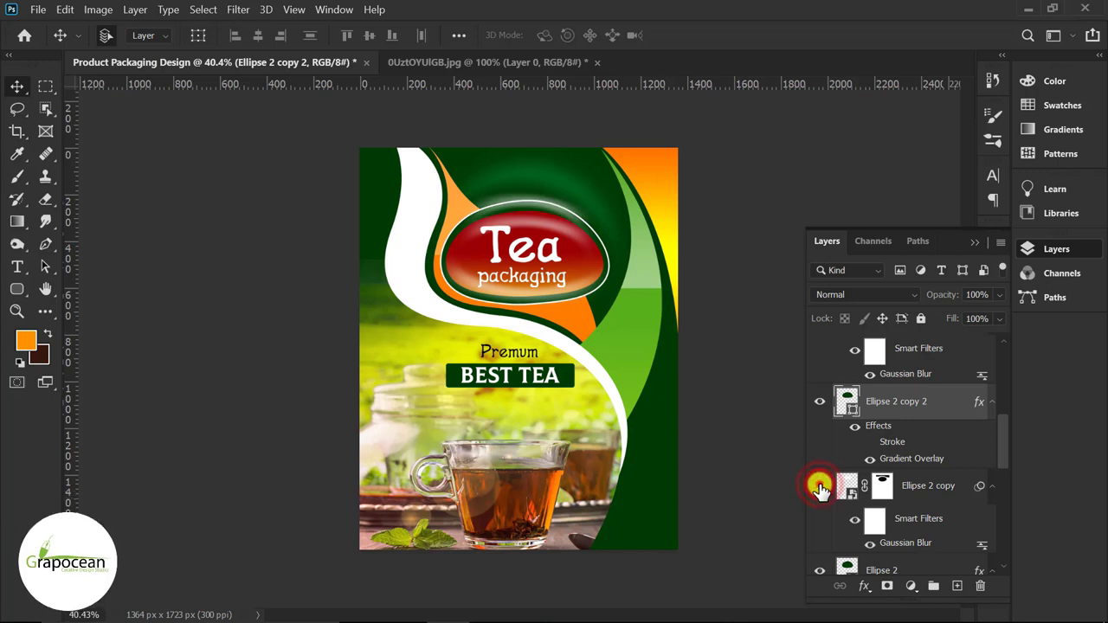
{"action": "left_click", "coordinate": [819, 485]}
{"action": "left_click", "coordinate": [913, 490]}
{"action": "scroll", "coordinate": [918, 502], "scroll_direction": "down", "scroll_amount": 2}
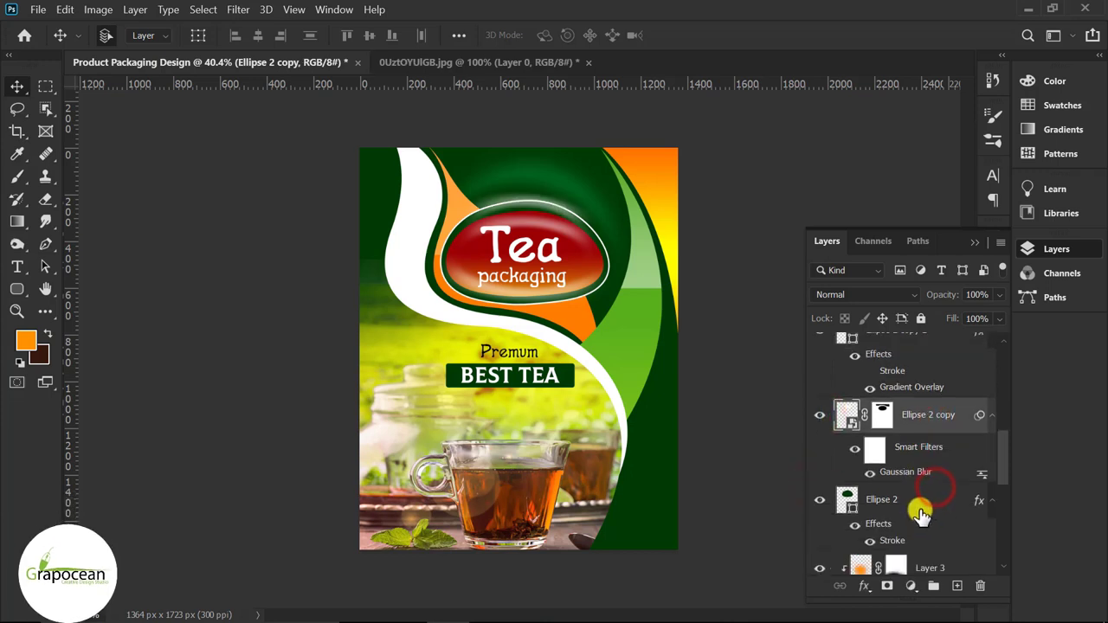
{"action": "left_click", "coordinate": [923, 499]}
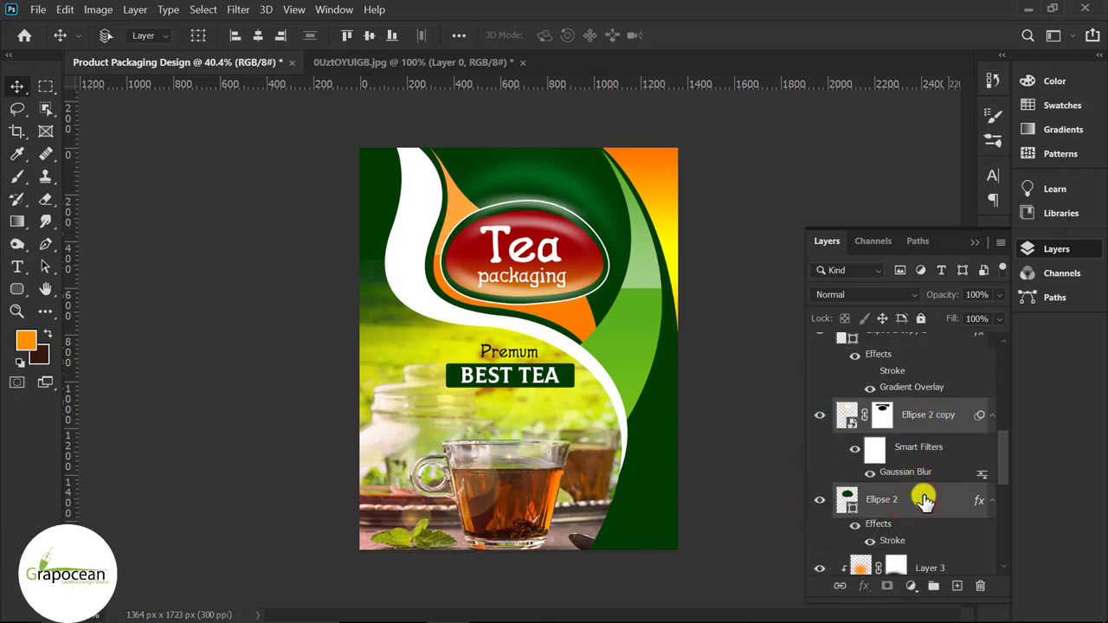
Step: Copy the label ellipse layers to the top and shrink them to about 47% bottom-right
{"action": "mouse_move", "coordinate": [925, 500]}
{"action": "left_mouse_down"}
{"action": "mouse_move", "coordinate": [916, 277]}
{"action": "mouse_move", "coordinate": [915, 287]}
{"action": "left_mouse_up"}
{"action": "left_click_drag", "start_coordinate": [897, 334], "coordinate": [900, 340]}
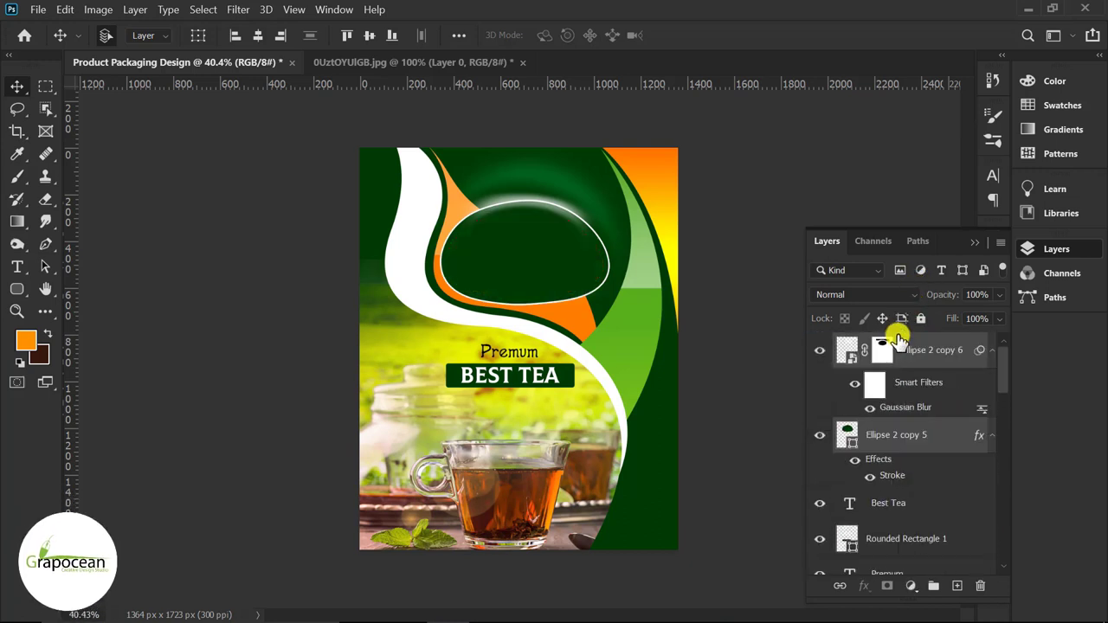
{"action": "key", "text": "ctrl+t"}
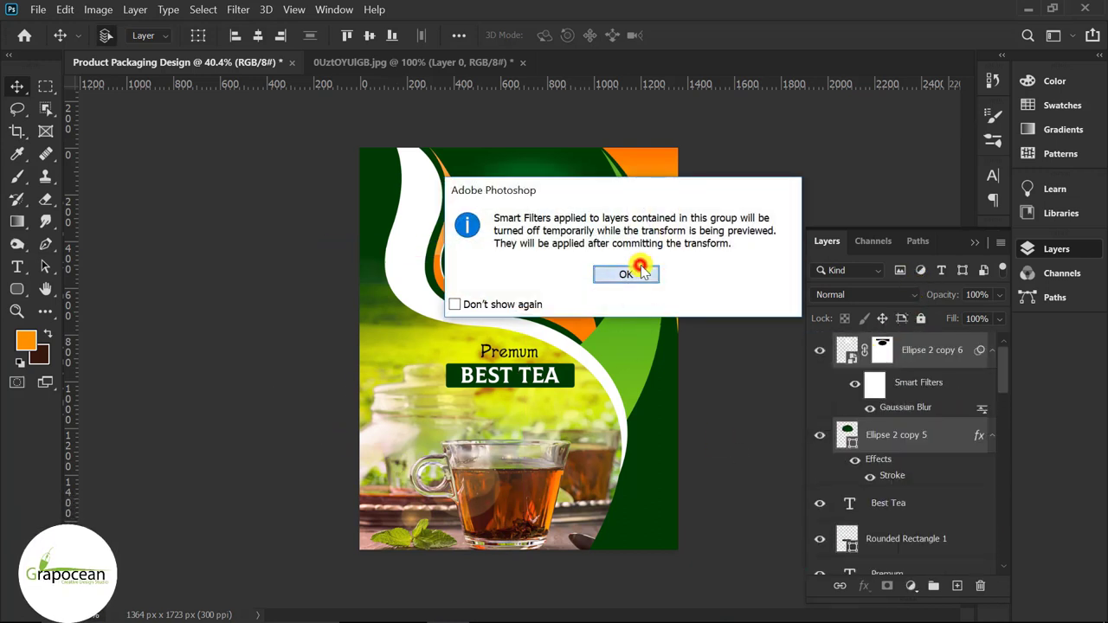
{"action": "left_click", "coordinate": [642, 271]}
{"action": "mouse_move", "coordinate": [655, 309]}
{"action": "left_mouse_down"}
{"action": "mouse_move", "coordinate": [545, 295]}
{"action": "mouse_move", "coordinate": [648, 534]}
{"action": "left_mouse_up"}
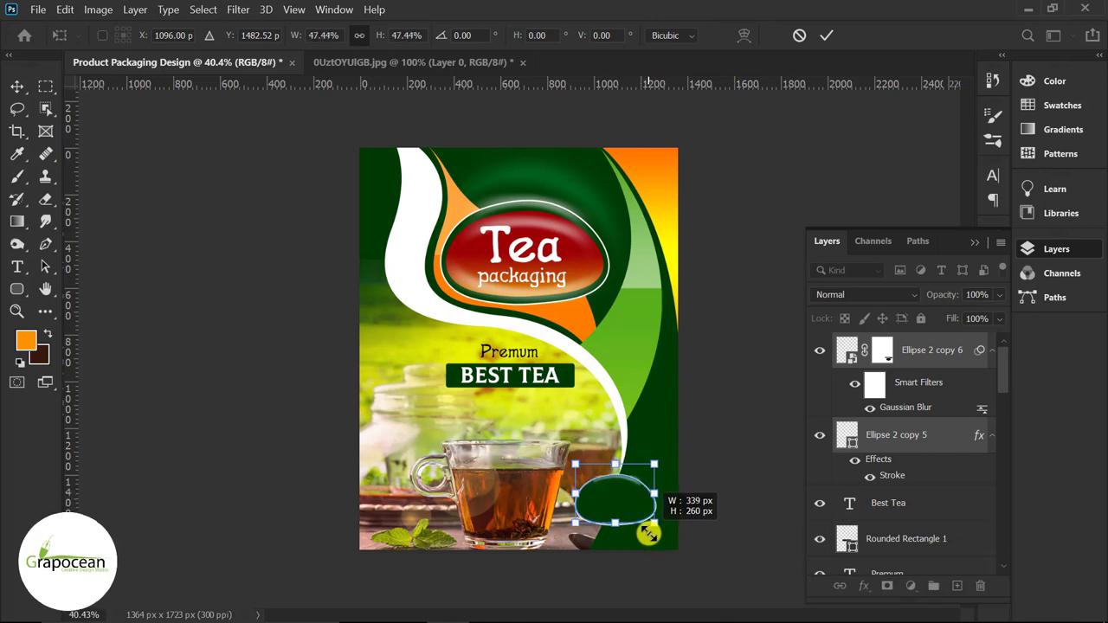
{"action": "key", "text": "Return"}
Step: Hide the small ellipse's white Stroke effect and nudge it up and right
{"action": "scroll", "coordinate": [710, 558], "scroll_direction": "up", "scroll_amount": 3}
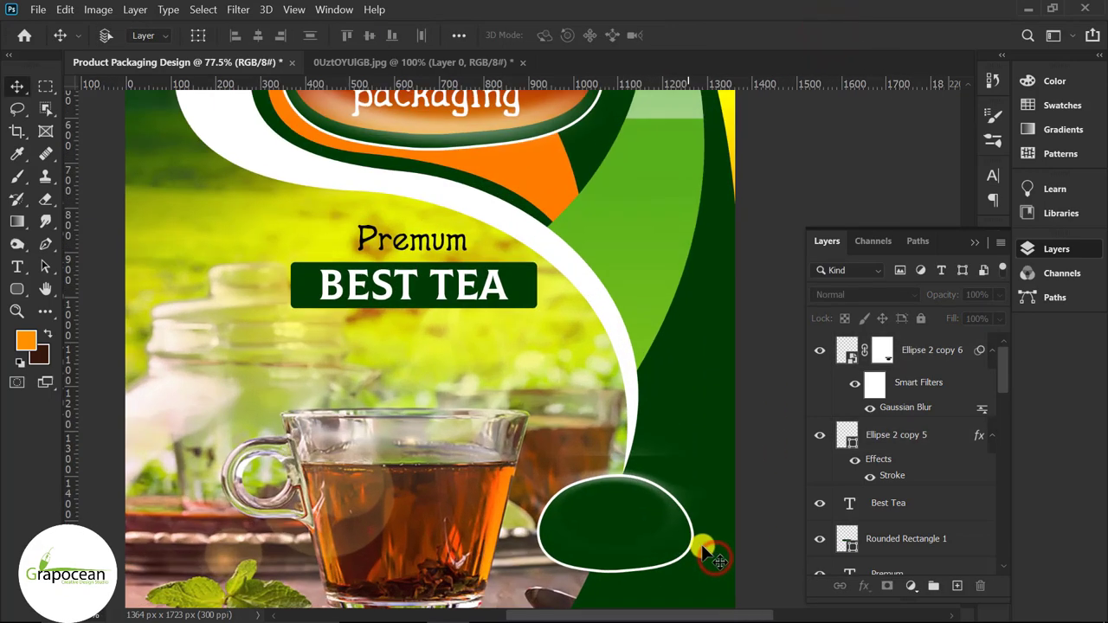
{"action": "scroll", "coordinate": [701, 554], "scroll_direction": "up", "scroll_amount": 2}
{"action": "left_click", "coordinate": [690, 548]}
{"action": "left_click", "coordinate": [617, 536]}
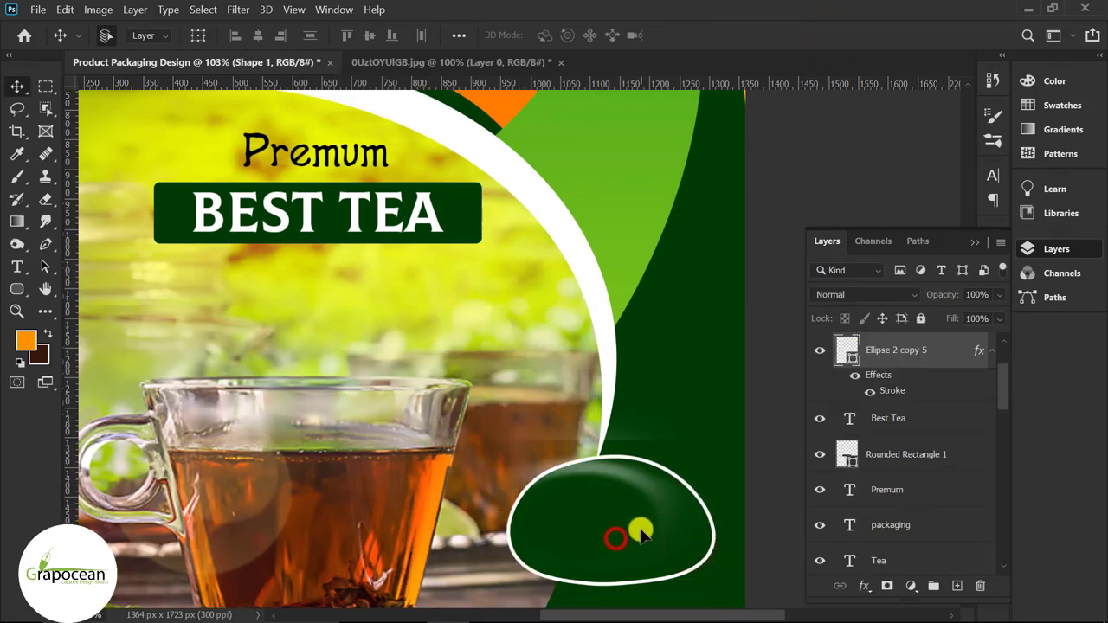
{"action": "left_click", "coordinate": [870, 391]}
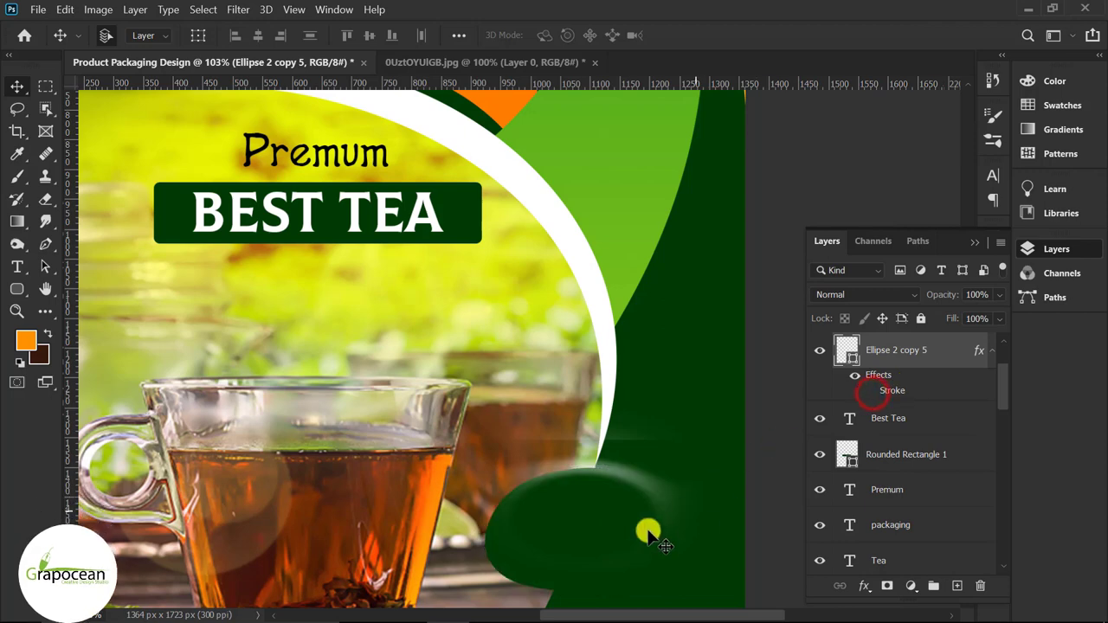
{"action": "scroll", "coordinate": [606, 541], "scroll_direction": "down", "scroll_amount": 2}
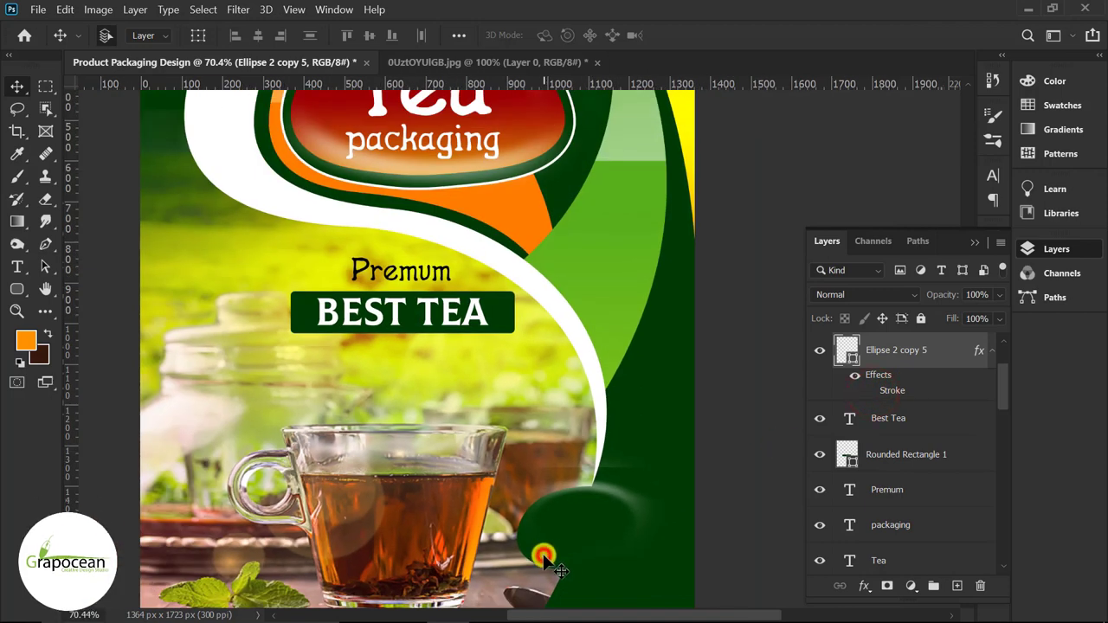
{"action": "left_click_drag", "start_coordinate": [553, 559], "coordinate": [580, 517]}
Step: Fill the small bottom-right ellipse with bright orange #ffa200
{"action": "left_click", "coordinate": [818, 350]}
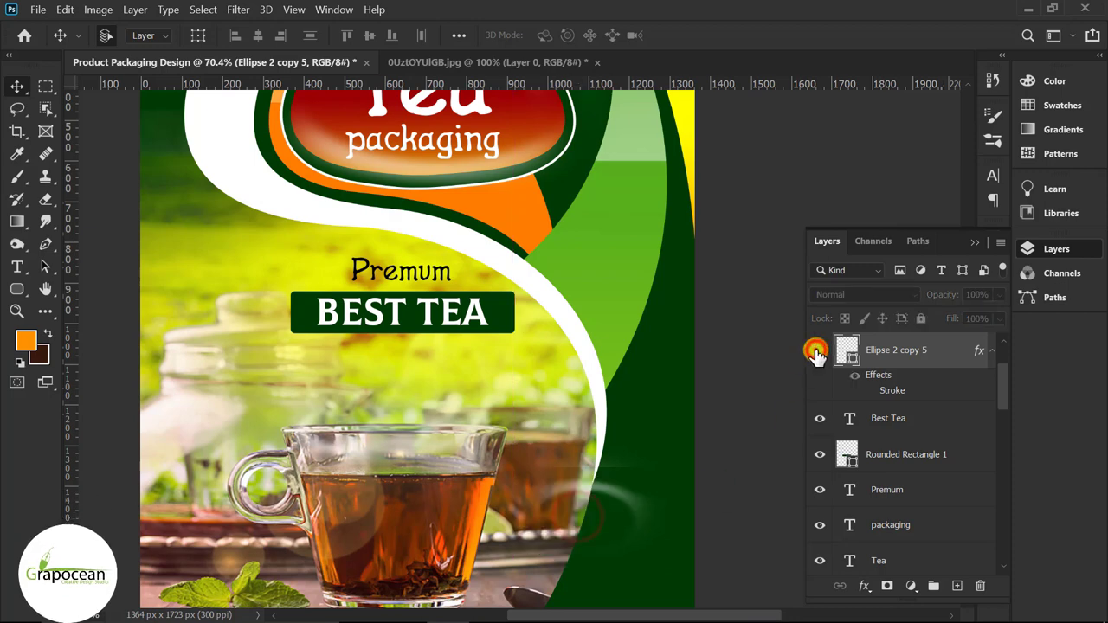
{"action": "left_click", "coordinate": [818, 350]}
{"action": "double_click", "coordinate": [844, 350]}
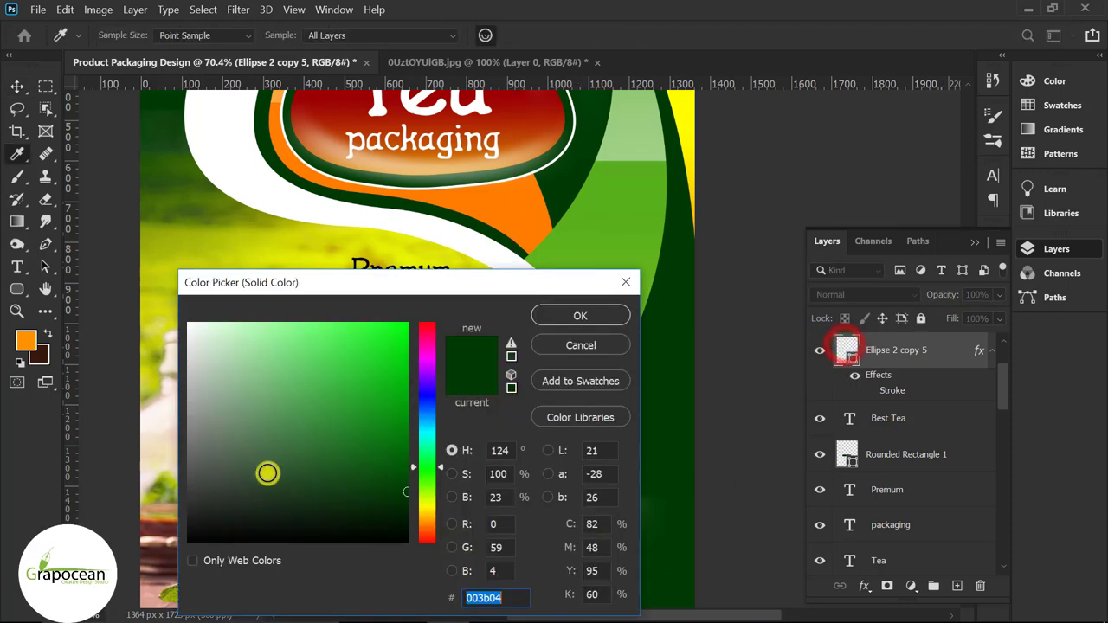
{"action": "left_click_drag", "start_coordinate": [427, 381], "coordinate": [427, 325]}
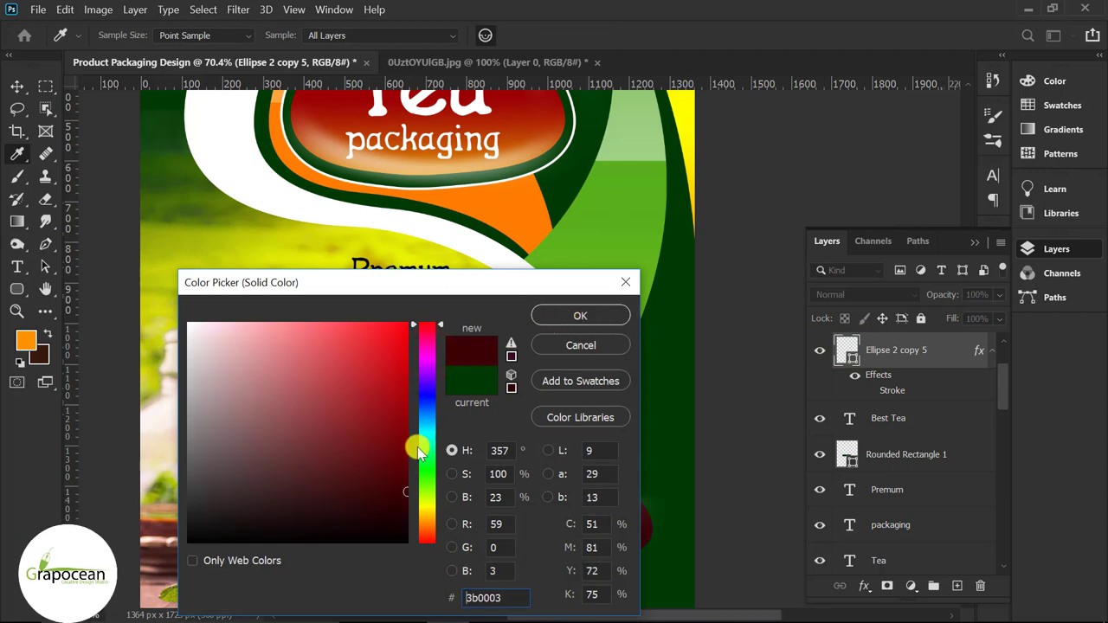
{"action": "left_click_drag", "start_coordinate": [419, 450], "coordinate": [424, 520]}
{"action": "left_click", "coordinate": [400, 338]}
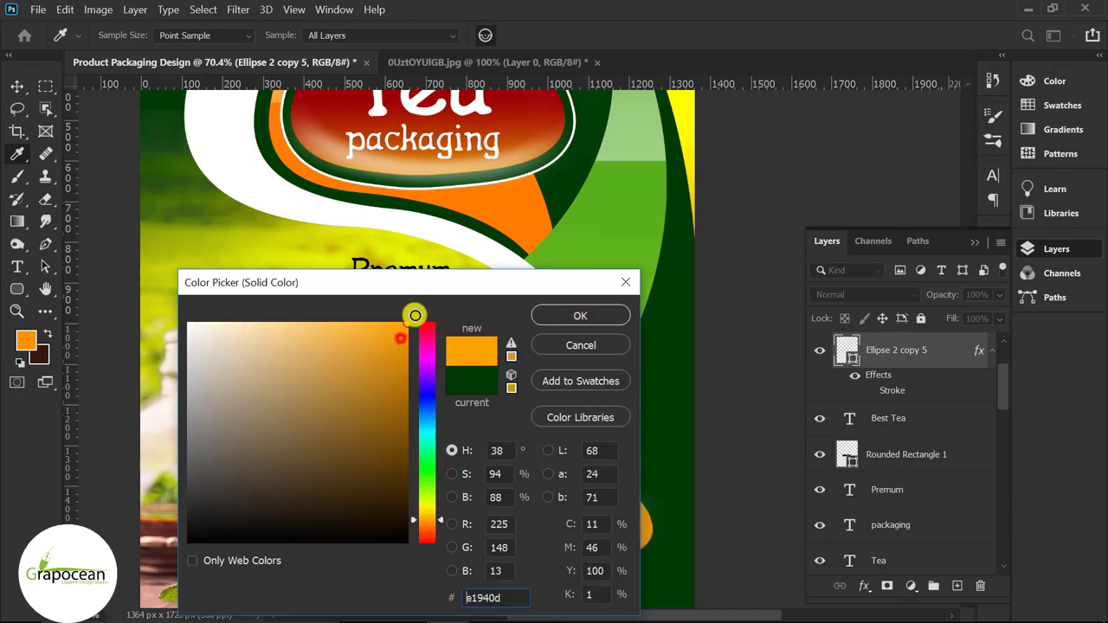
{"action": "left_click", "coordinate": [563, 317]}
Step: Nudge the highlight ellipse copy down over the orange badge
{"action": "scroll", "coordinate": [675, 551], "scroll_direction": "up", "scroll_amount": 2}
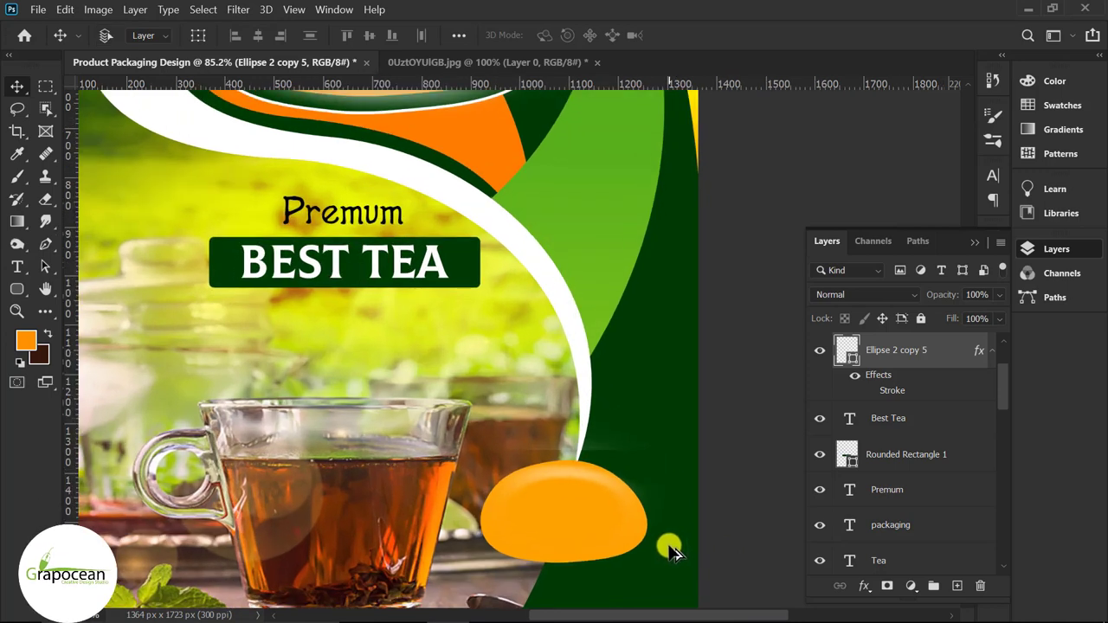
{"action": "scroll", "coordinate": [671, 550], "scroll_direction": "up", "scroll_amount": 1}
{"action": "scroll", "coordinate": [572, 498], "scroll_direction": "up", "scroll_amount": 2}
{"action": "mouse_move", "coordinate": [541, 450]}
{"action": "left_mouse_down"}
{"action": "mouse_move", "coordinate": [545, 474]}
{"action": "mouse_move", "coordinate": [541, 444]}
{"action": "left_mouse_up"}
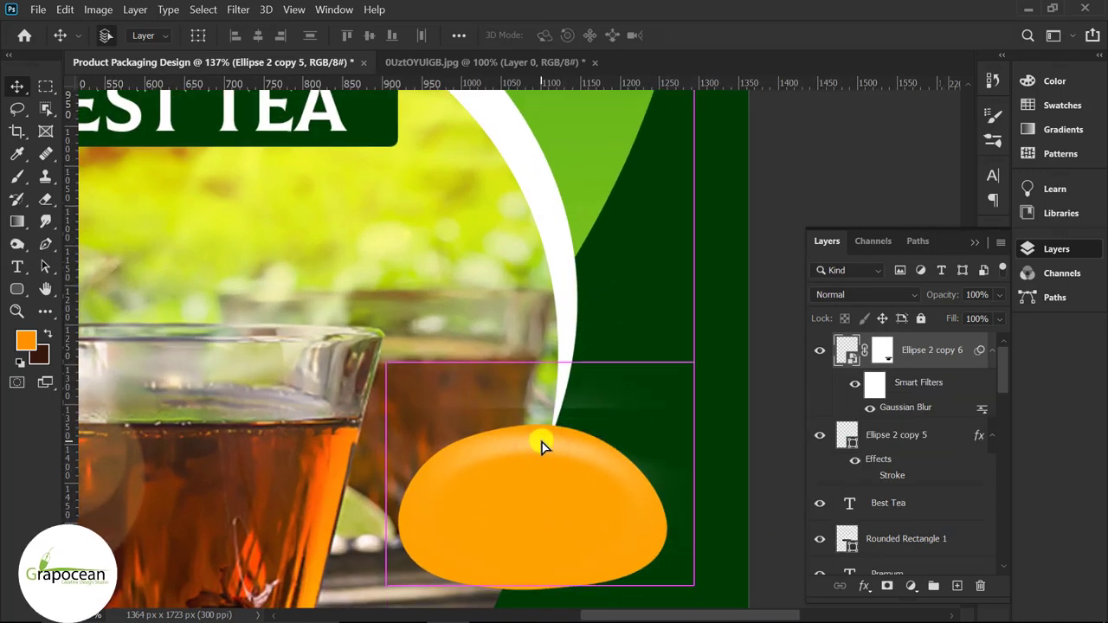
Step: Paint on the Ellipse 2 copy 6 layer mask with a 60-pixel brush to soften the highlight
{"action": "left_click", "coordinate": [883, 355]}
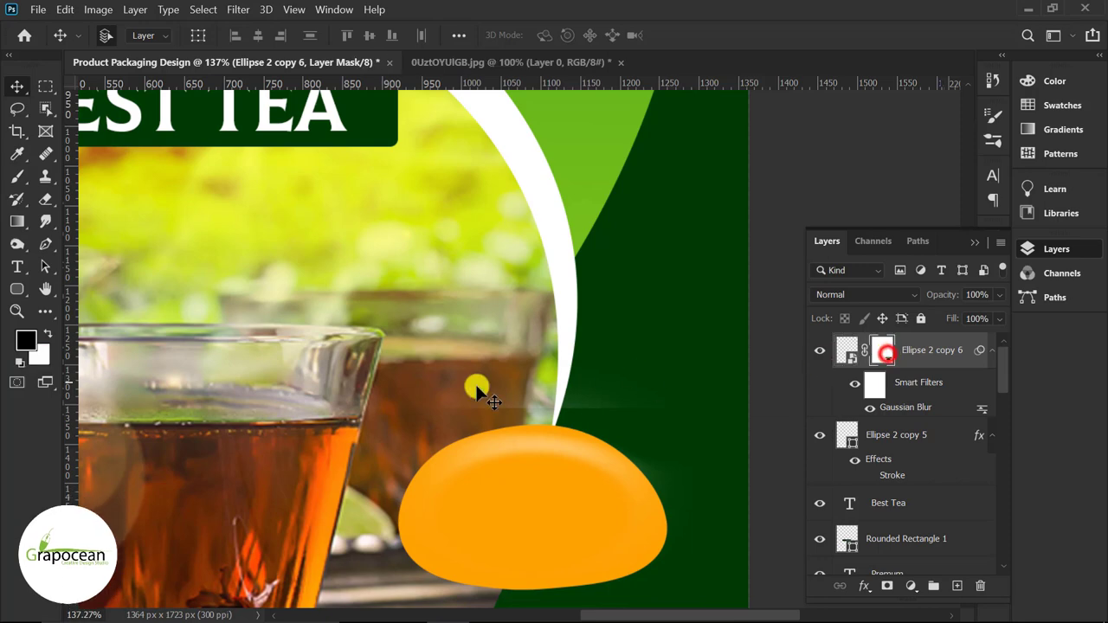
{"action": "right_click", "coordinate": [19, 182]}
{"action": "left_click", "coordinate": [82, 174]}
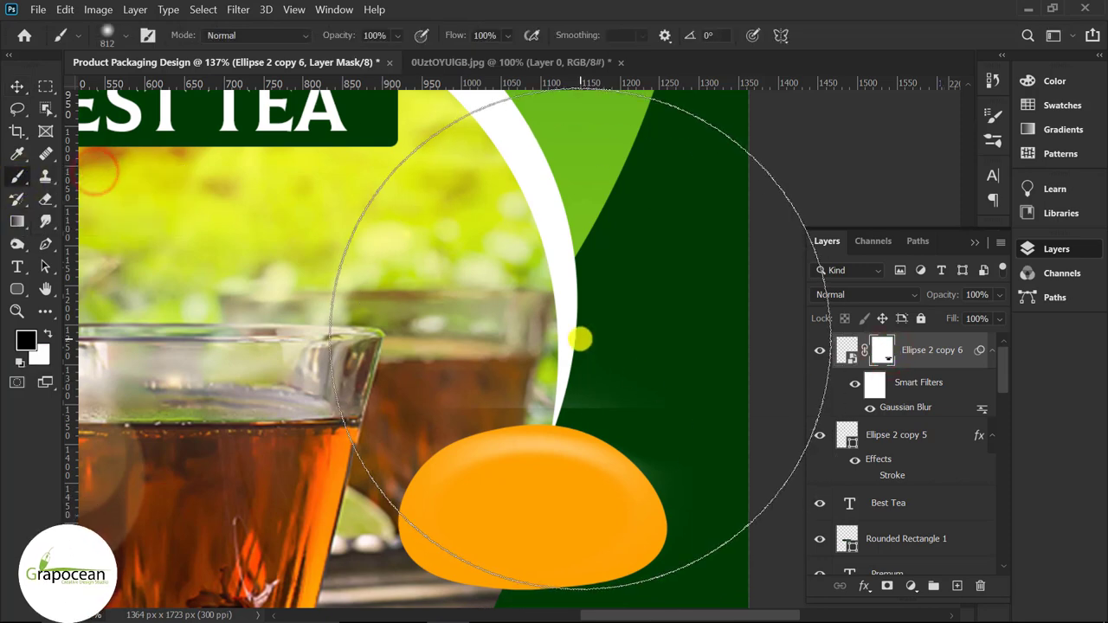
{"action": "key", "text": "bracketleft"}
{"action": "key", "text": "bracketleft"}
{"action": "key", "text": "bracketleft"}
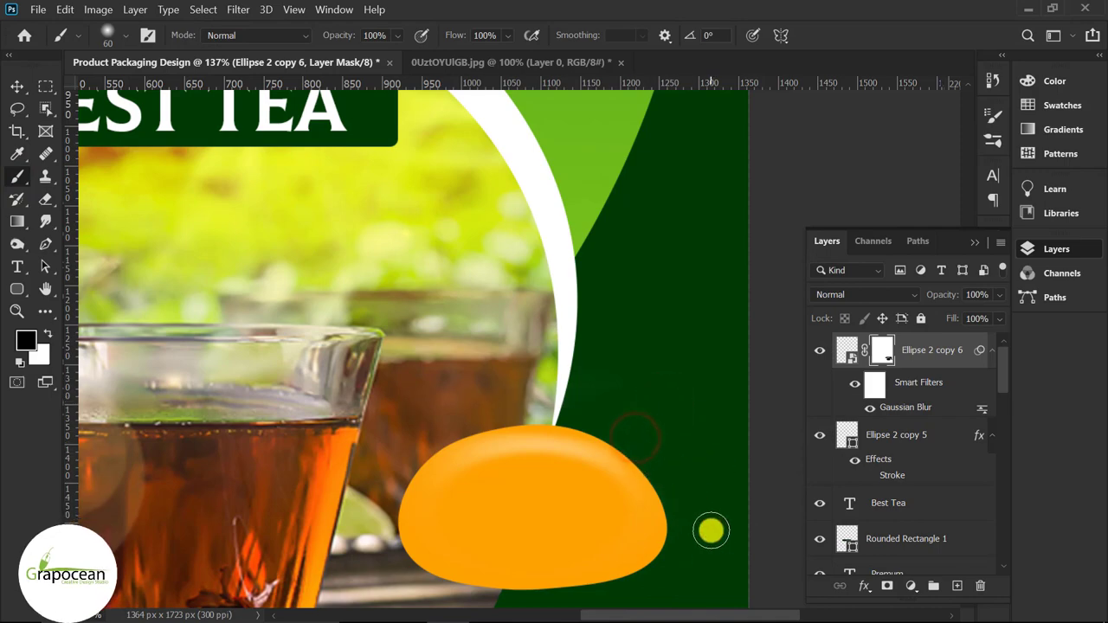
{"action": "scroll", "coordinate": [706, 524], "scroll_direction": "down", "scroll_amount": 3}
{"action": "scroll", "coordinate": [699, 511], "scroll_direction": "down", "scroll_amount": 3}
{"action": "scroll", "coordinate": [684, 515], "scroll_direction": "up", "scroll_amount": 2}
{"action": "scroll", "coordinate": [638, 522], "scroll_direction": "up", "scroll_amount": 4}
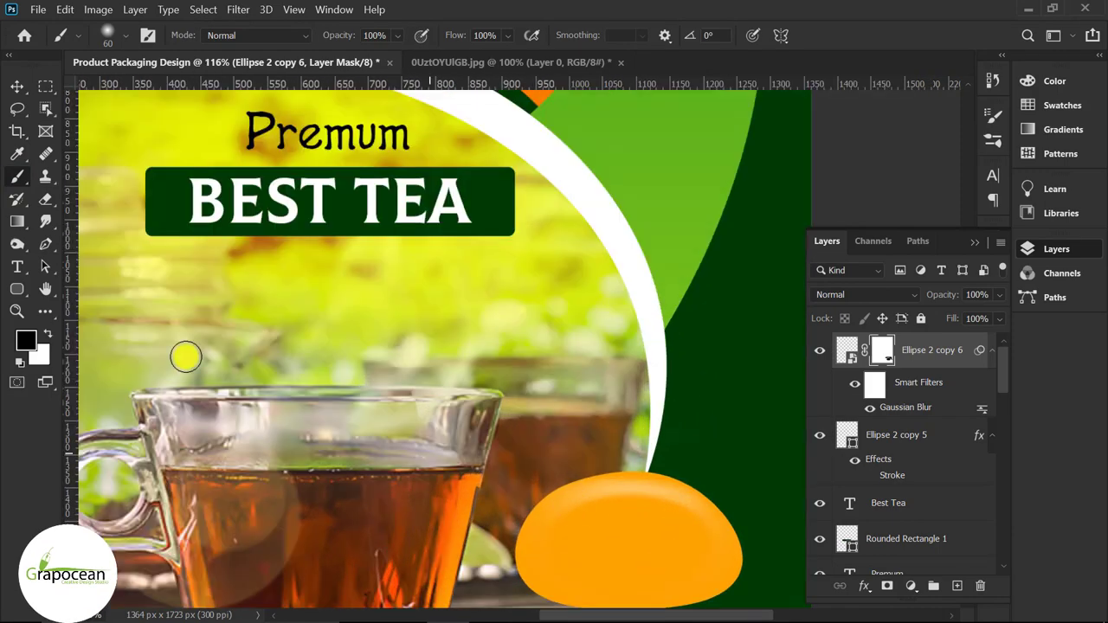
Step: Switch to the Move tool and zoom in on the orange ellipse
{"action": "left_click", "coordinate": [17, 85]}
{"action": "scroll", "coordinate": [656, 417], "scroll_direction": "down", "scroll_amount": 2}
{"action": "scroll", "coordinate": [655, 418], "scroll_direction": "down", "scroll_amount": 2}
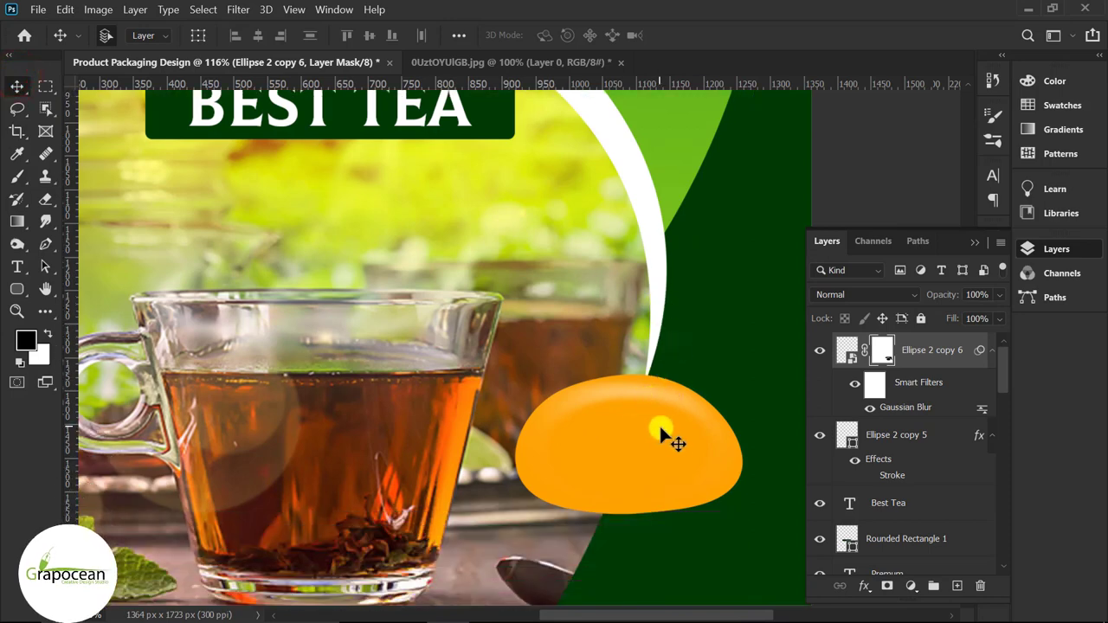
{"action": "scroll", "coordinate": [670, 436], "scroll_direction": "up", "scroll_amount": 3}
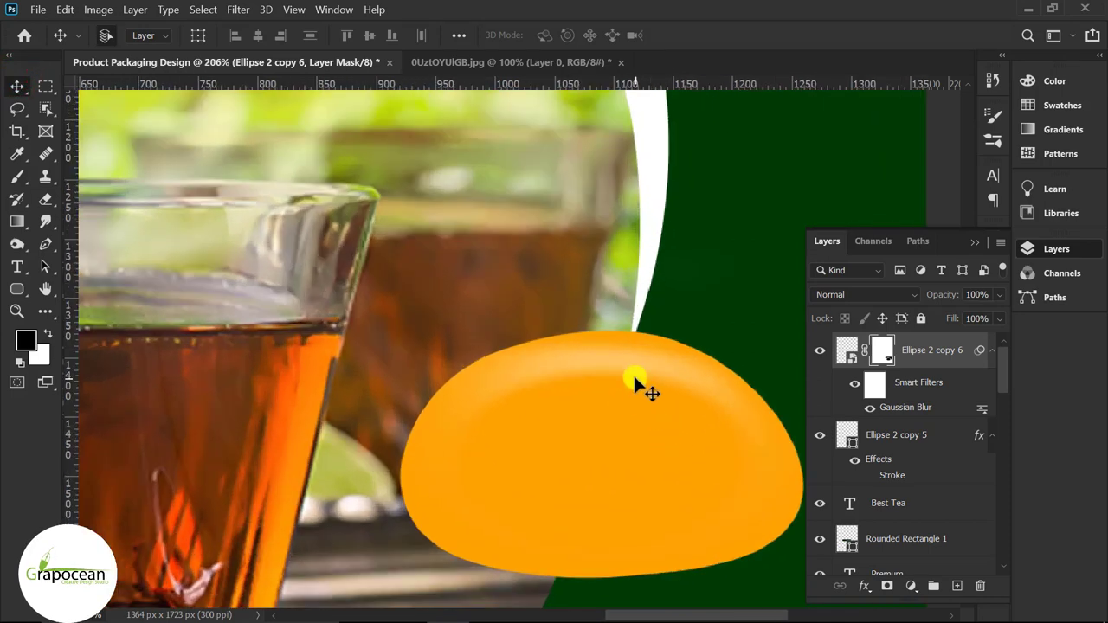
{"action": "left_click", "coordinate": [17, 267]}
Step: Type white 'NET WEIGHT' on the orange badge and shrink it to fit
{"action": "scroll", "coordinate": [563, 511], "scroll_direction": "up", "scroll_amount": 1}
{"action": "left_click", "coordinate": [556, 408]}
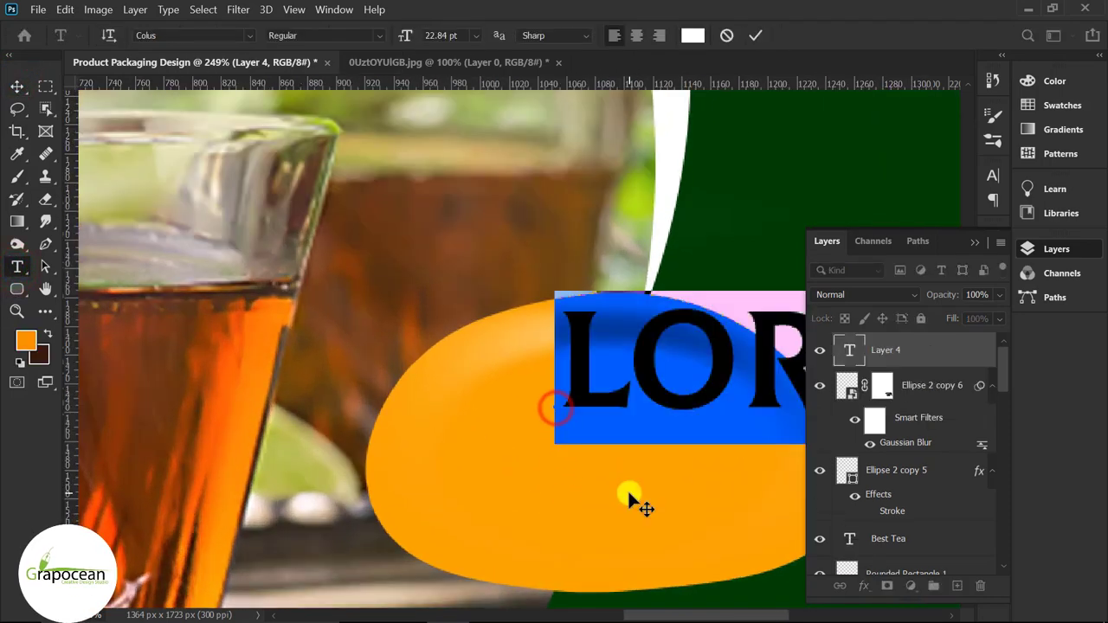
{"action": "type", "text": "NET"}
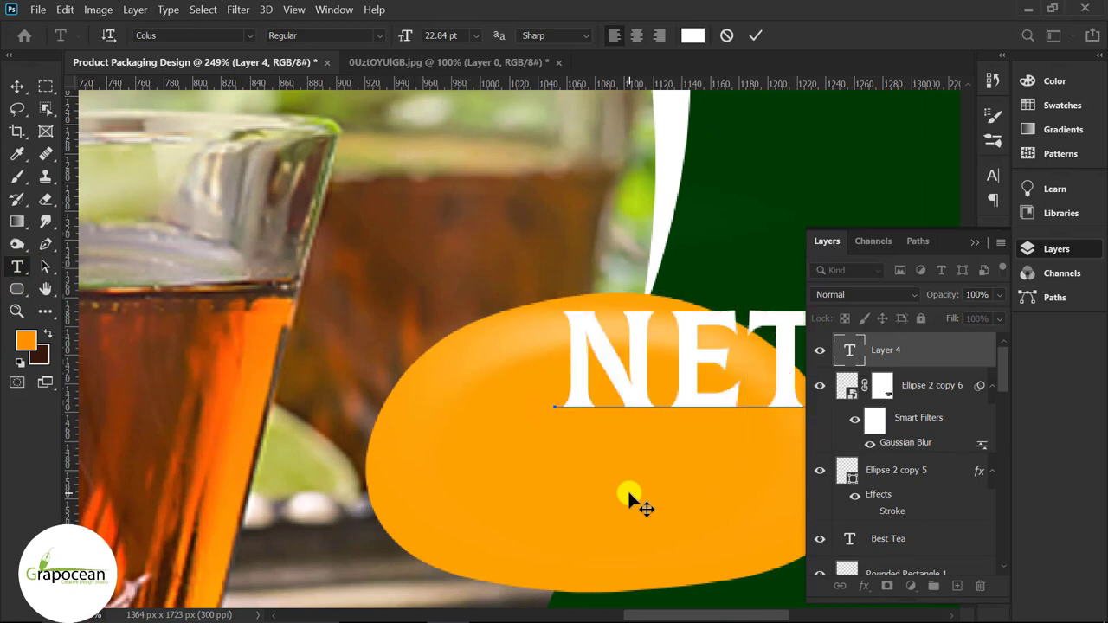
{"action": "scroll", "coordinate": [396, 383], "scroll_direction": "down", "scroll_amount": 2}
{"action": "scroll", "coordinate": [396, 384], "scroll_direction": "down", "scroll_amount": 1}
{"action": "type", "text": " W"}
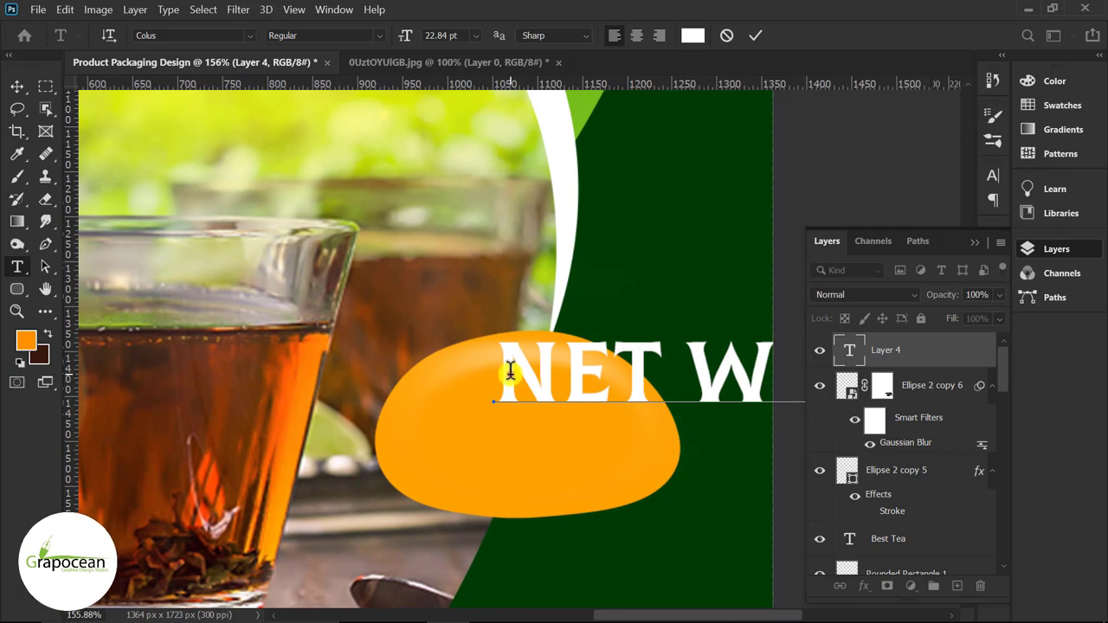
{"action": "left_click_drag", "start_coordinate": [507, 374], "coordinate": [1045, 410]}
{"action": "scroll", "coordinate": [622, 258], "scroll_direction": "down", "scroll_amount": 2}
{"action": "scroll", "coordinate": [622, 258], "scroll_direction": "down", "scroll_amount": 1}
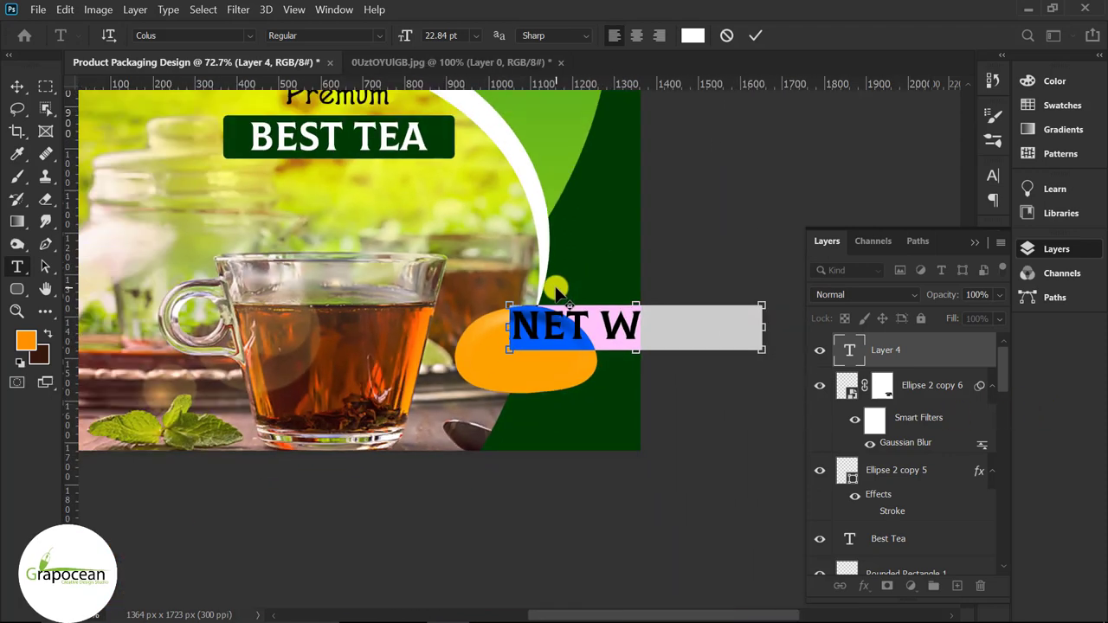
{"action": "scroll", "coordinate": [519, 173], "scroll_direction": "down", "scroll_amount": 1}
{"action": "left_click", "coordinate": [406, 37]}
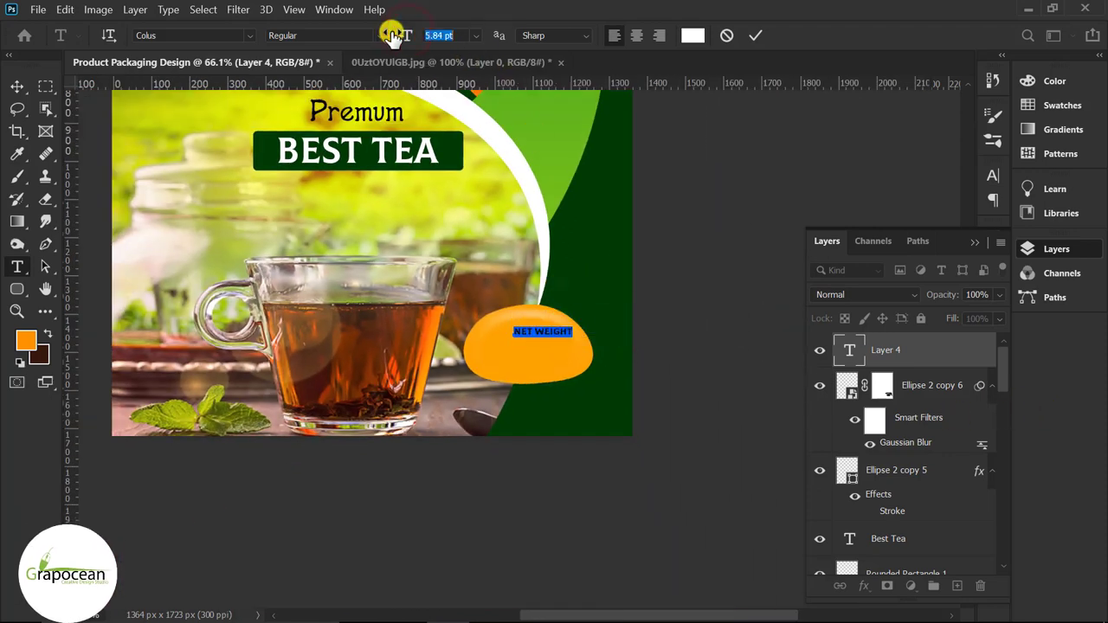
Step: Centre the NET WEIGHT text horizontally on the orange badge
{"action": "left_click", "coordinate": [17, 86]}
{"action": "scroll", "coordinate": [537, 371], "scroll_direction": "up", "scroll_amount": 2}
{"action": "scroll", "coordinate": [554, 322], "scroll_direction": "up", "scroll_amount": 2}
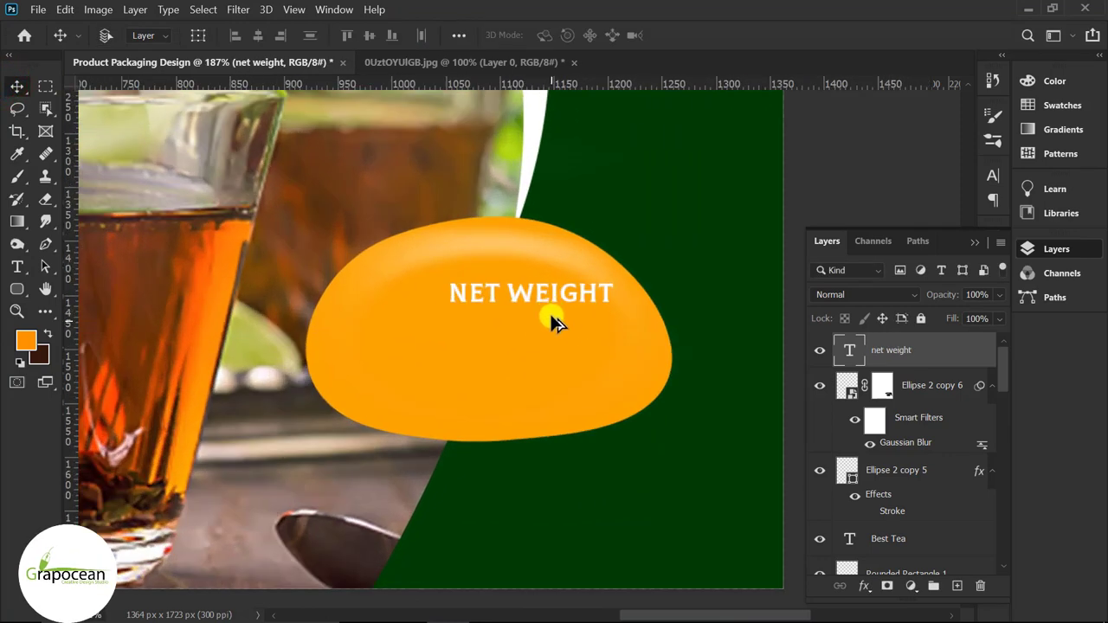
{"action": "left_click_drag", "start_coordinate": [528, 297], "coordinate": [510, 295]}
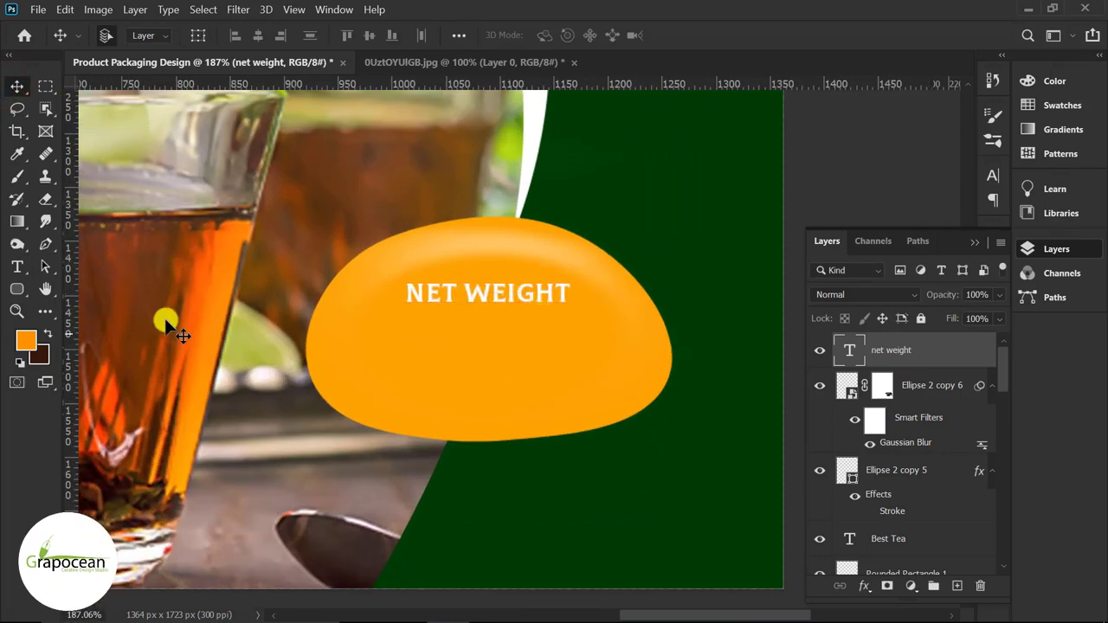
Step: Enlarge NET WEIGHT from 5.84 pt to 9.84 pt and reposition it on the badge
{"action": "left_click", "coordinate": [19, 266]}
{"action": "triple_click", "coordinate": [410, 292]}
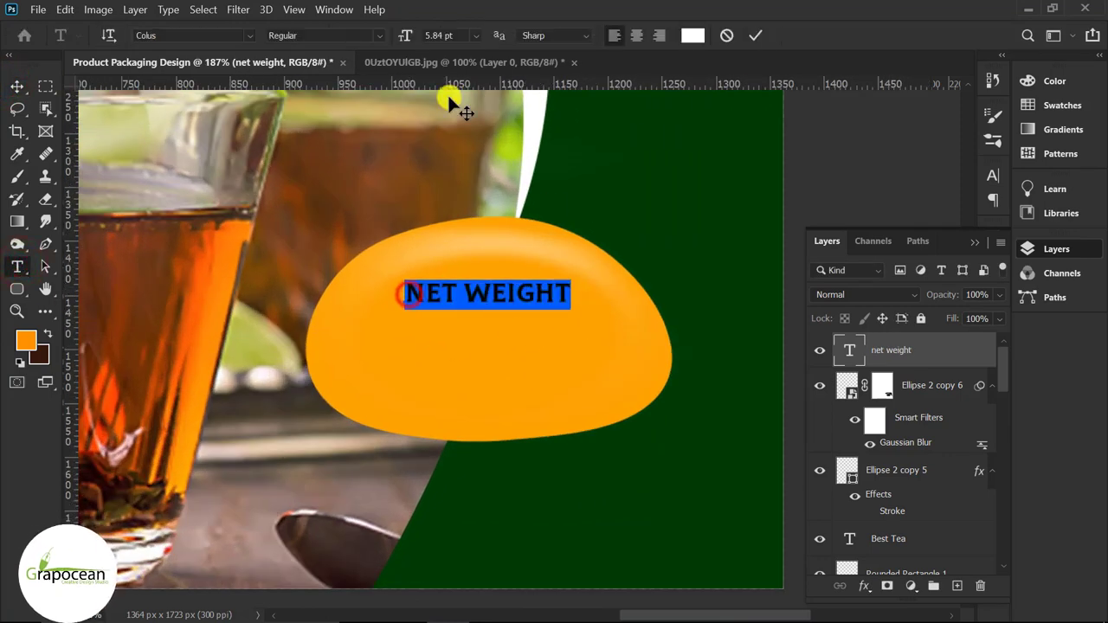
{"action": "left_click_drag", "start_coordinate": [405, 36], "coordinate": [409, 35]}
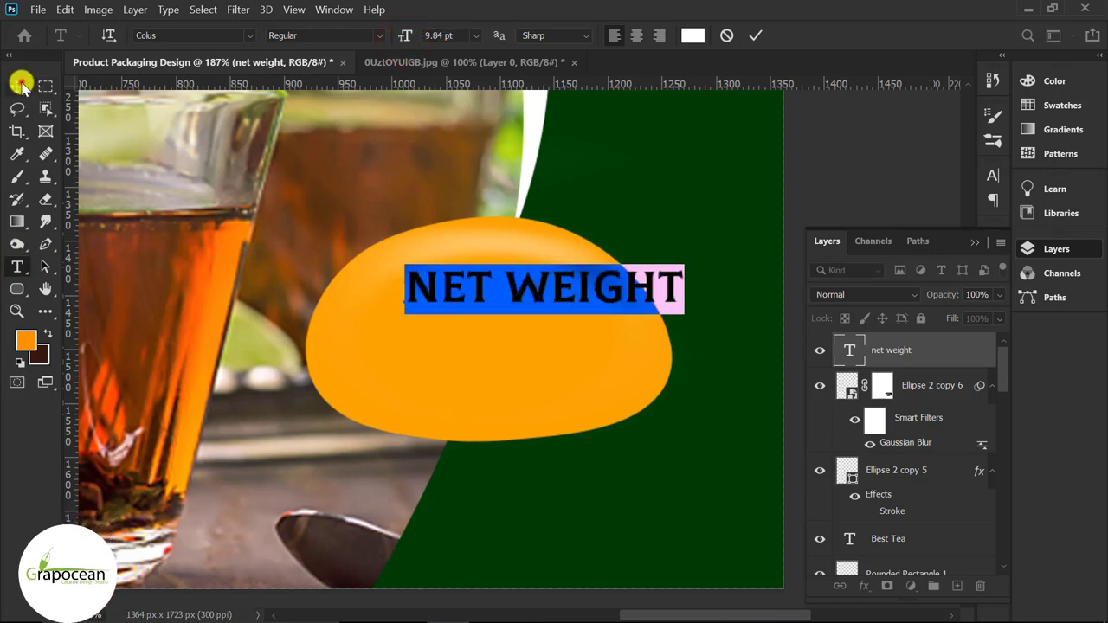
{"action": "left_click", "coordinate": [19, 84]}
{"action": "left_click_drag", "start_coordinate": [538, 290], "coordinate": [482, 303]}
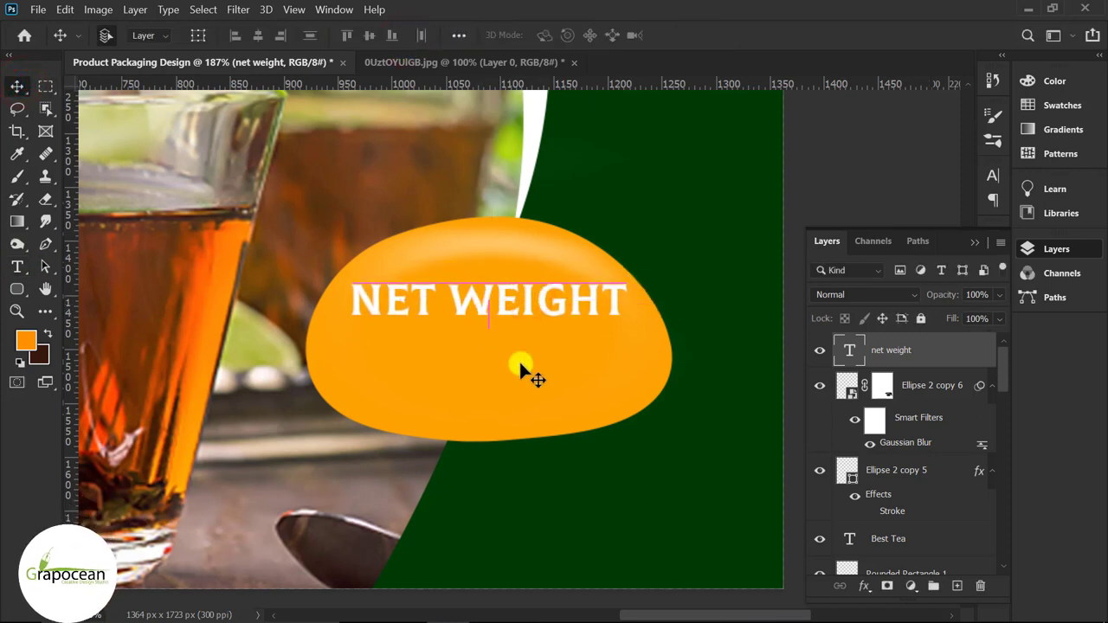
Step: Type '100G' below NET WEIGHT and set the G in the Apple Butter font
{"action": "left_click", "coordinate": [17, 270]}
{"action": "left_click", "coordinate": [468, 375]}
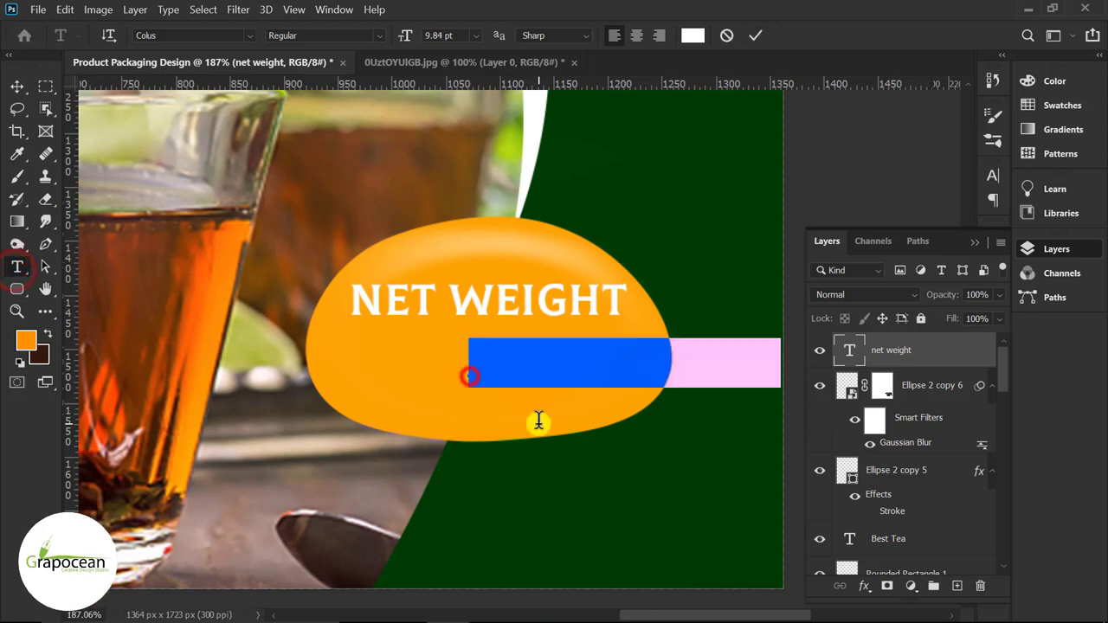
{"action": "key", "text": "BackSpace"}
{"action": "type", "text": "100"}
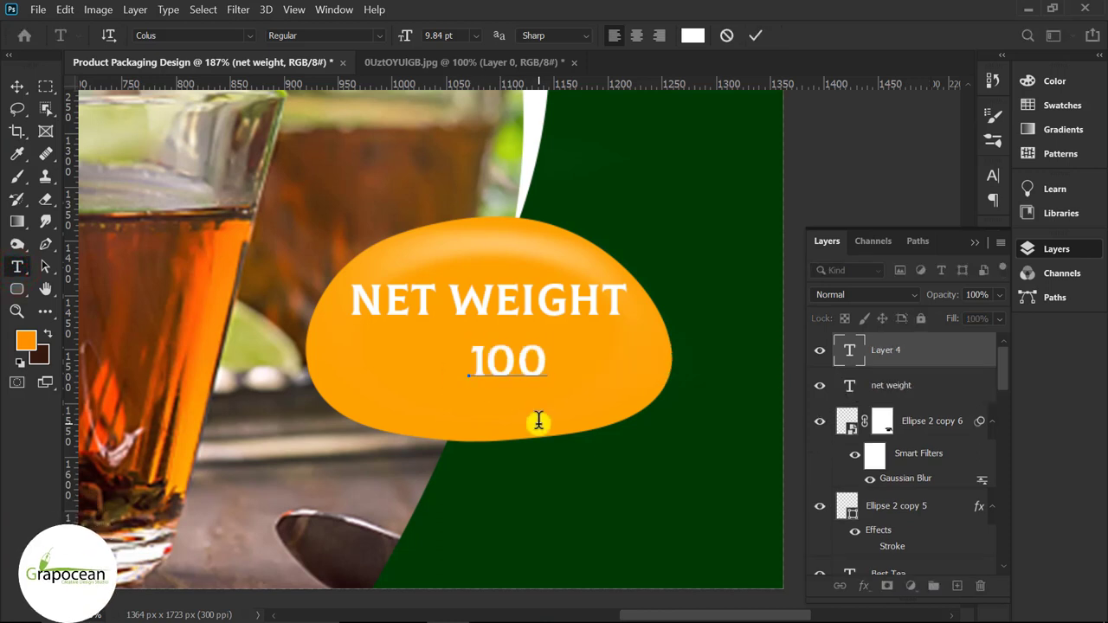
{"action": "type", "text": "G"}
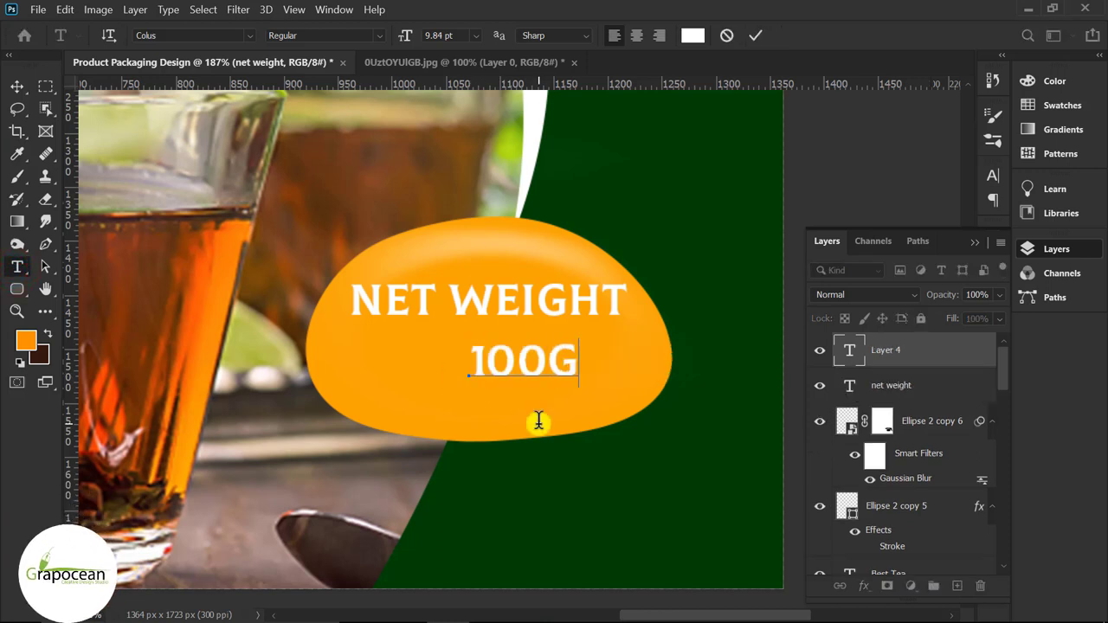
{"action": "left_click_drag", "start_coordinate": [554, 362], "coordinate": [616, 367]}
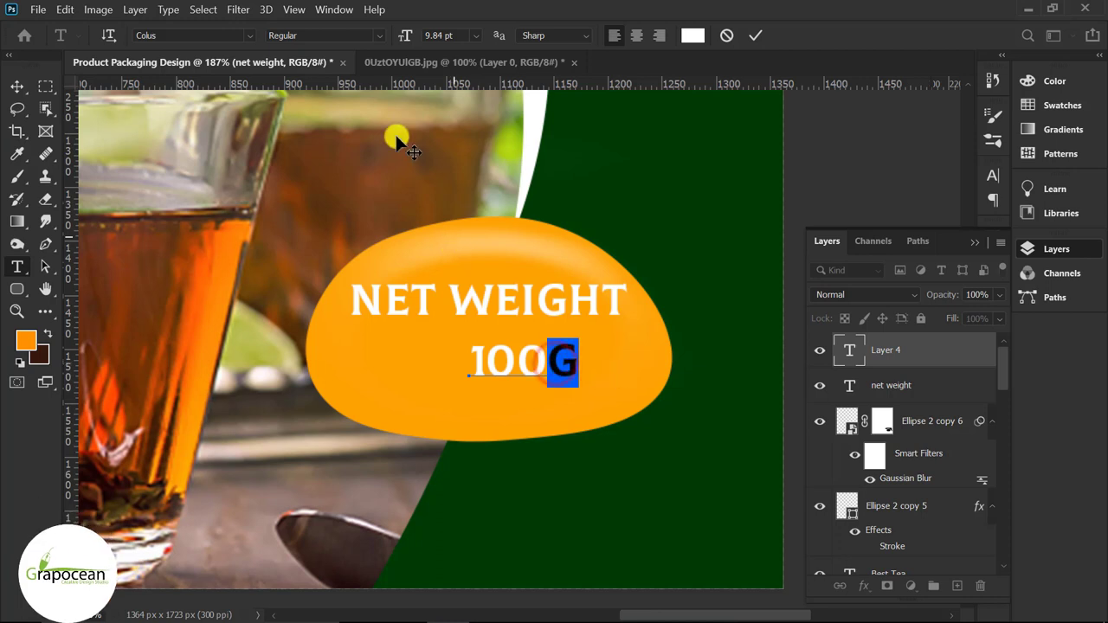
{"action": "left_click", "coordinate": [972, 246]}
{"action": "left_click", "coordinate": [993, 175]}
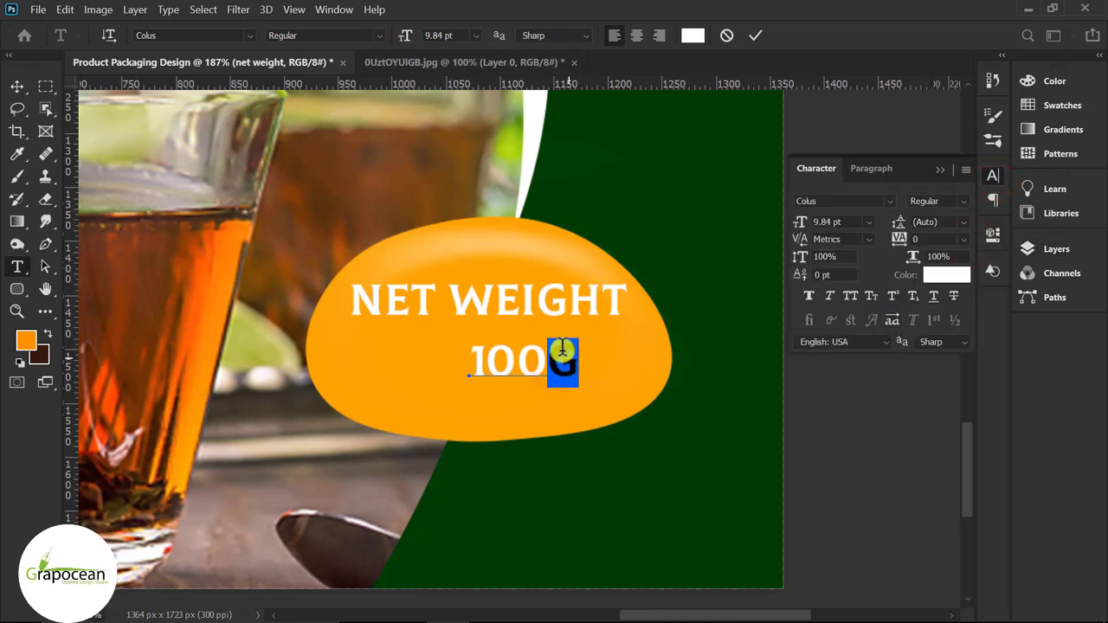
{"action": "left_click", "coordinate": [205, 34]}
{"action": "type", "text": "Apple Butter"}
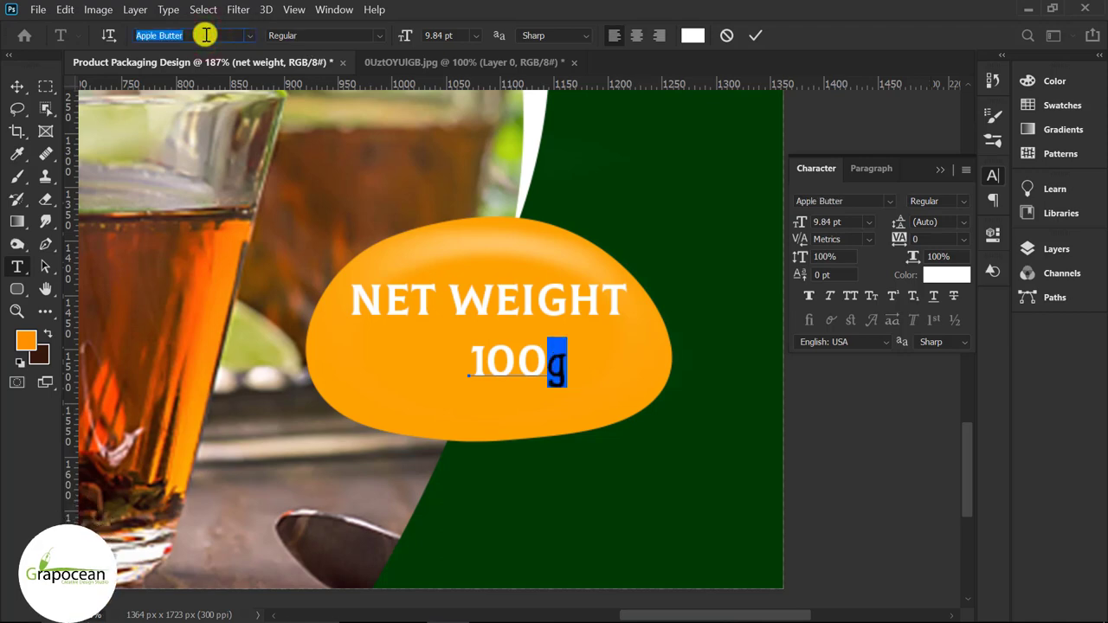
Step: Centre 100g under NET WEIGHT and enlarge it to about 20.18 pt with Ctrl+T
{"action": "left_click", "coordinate": [16, 86]}
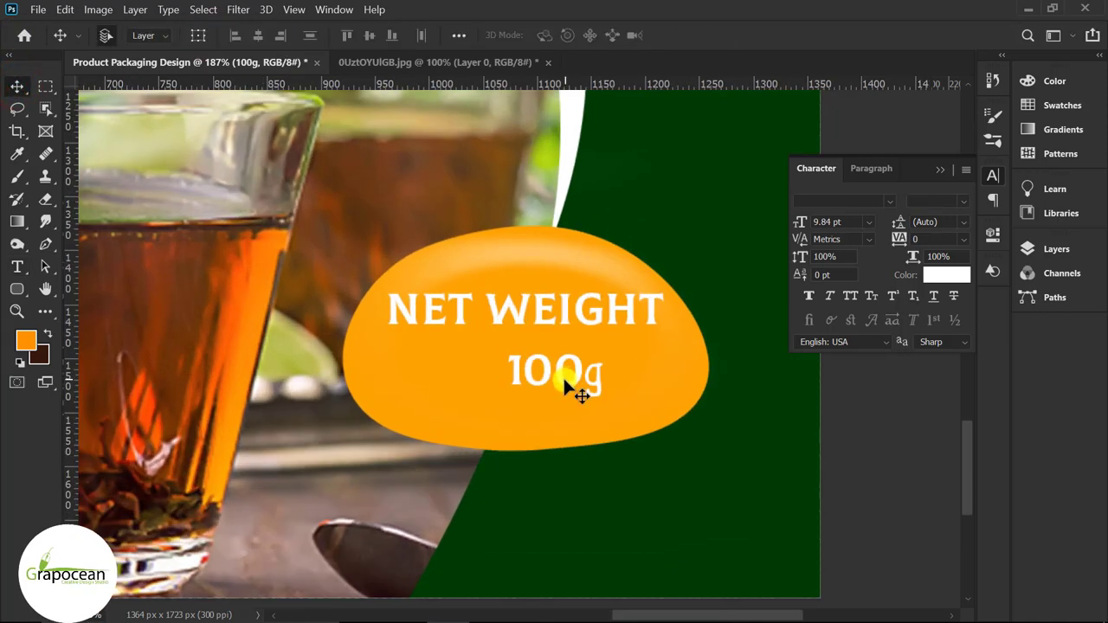
{"action": "mouse_move", "coordinate": [575, 387]}
{"action": "left_mouse_down"}
{"action": "mouse_move", "coordinate": [563, 391]}
{"action": "mouse_move", "coordinate": [627, 421]}
{"action": "mouse_move", "coordinate": [566, 386]}
{"action": "left_mouse_up"}
{"action": "key", "text": "ctrl+t"}
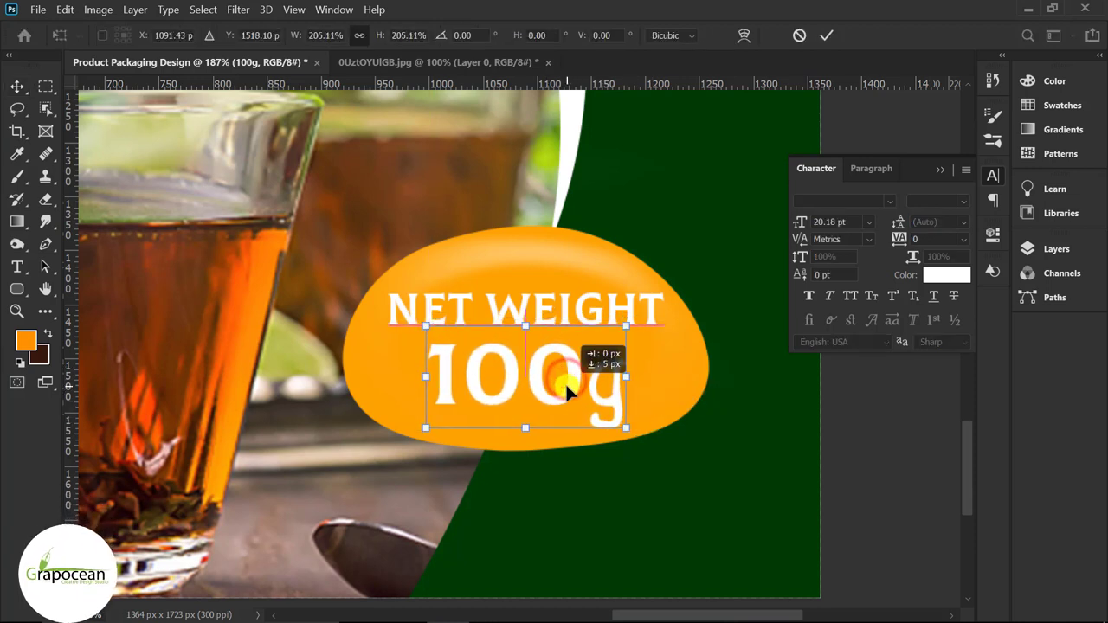
{"action": "left_click", "coordinate": [827, 35]}
{"action": "left_click", "coordinate": [941, 169]}
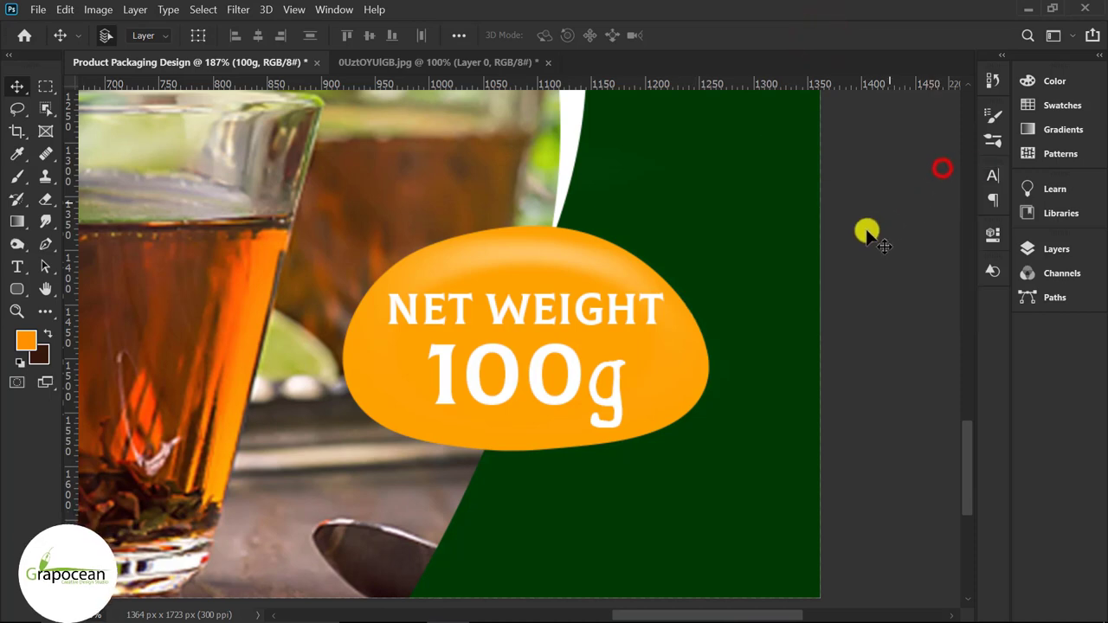
Step: Zoom out to review the finished orange badge
{"action": "scroll", "coordinate": [779, 347], "scroll_direction": "down", "scroll_amount": 5}
{"action": "scroll", "coordinate": [745, 445], "scroll_direction": "down", "scroll_amount": 5}
{"action": "scroll", "coordinate": [754, 451], "scroll_direction": "up", "scroll_amount": 1}
{"action": "scroll", "coordinate": [767, 454], "scroll_direction": "up", "scroll_amount": 1}
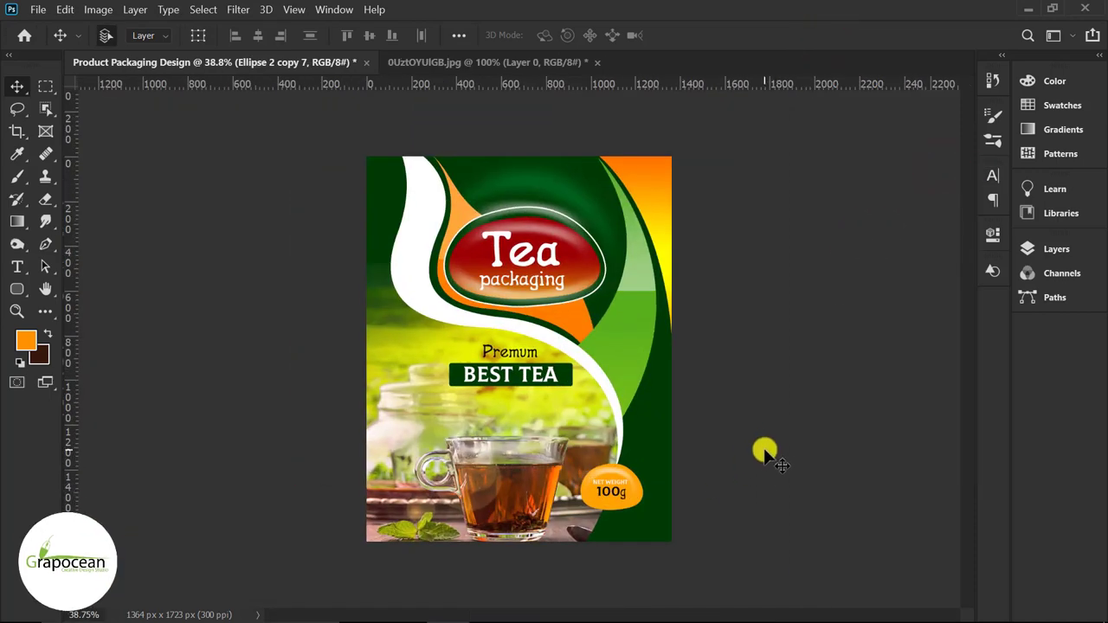
{"action": "scroll", "coordinate": [773, 457], "scroll_direction": "down", "scroll_amount": 1}
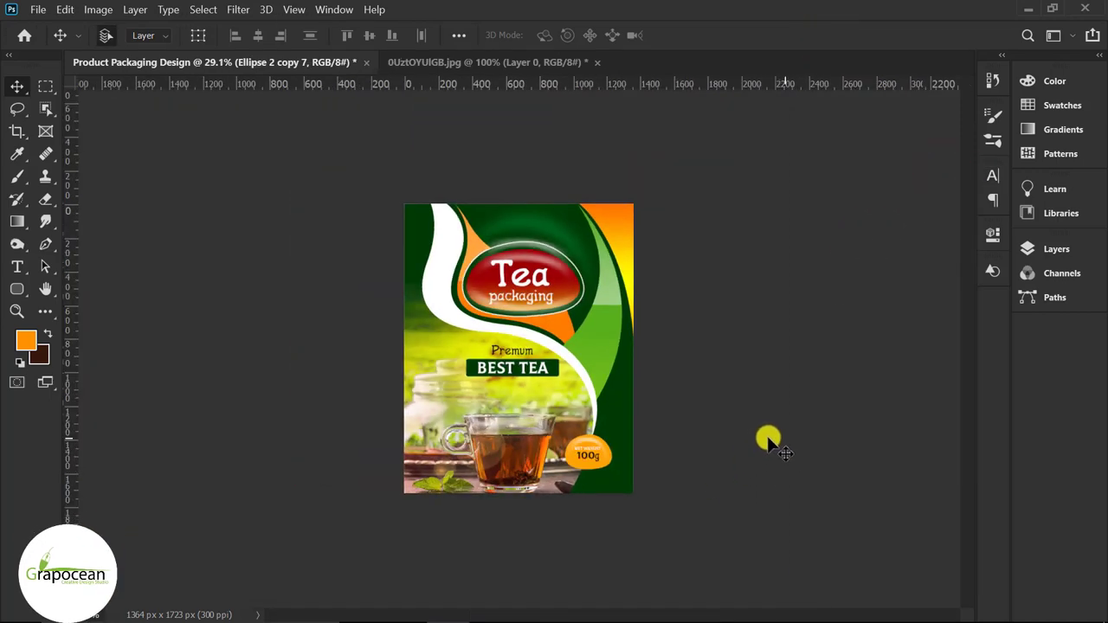
{"action": "scroll", "coordinate": [762, 440], "scroll_direction": "up", "scroll_amount": 1}
{"action": "scroll", "coordinate": [749, 447], "scroll_direction": "up", "scroll_amount": 1}
{"action": "scroll", "coordinate": [753, 446], "scroll_direction": "down", "scroll_amount": 2}
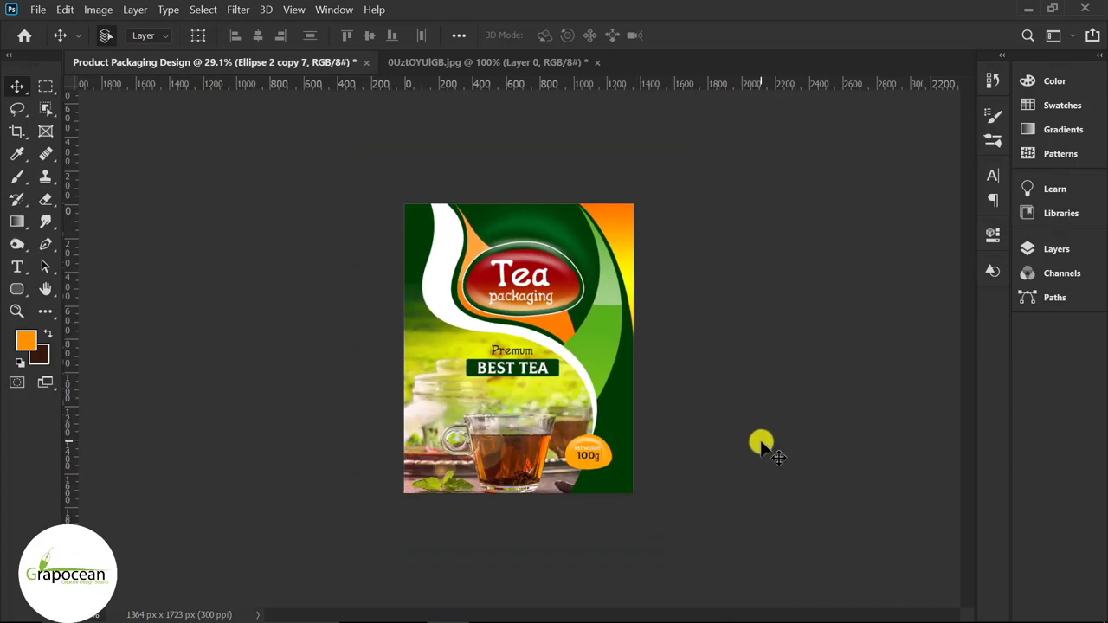